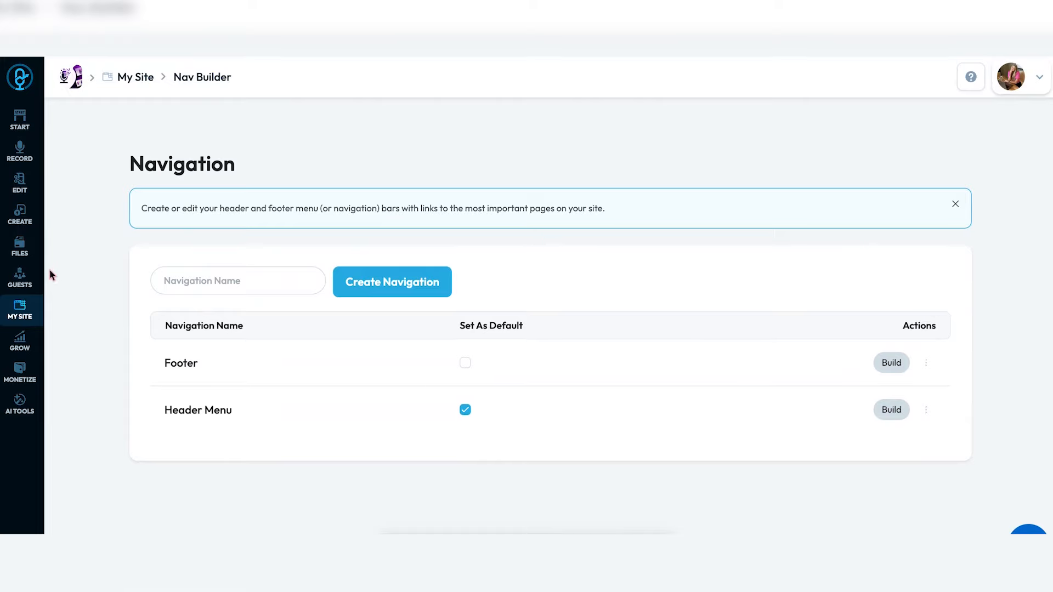
- Open the site's Headers & Footers list and scroll through its layouts
left_click(22, 313)
scroll(879, 289, "down", 2)
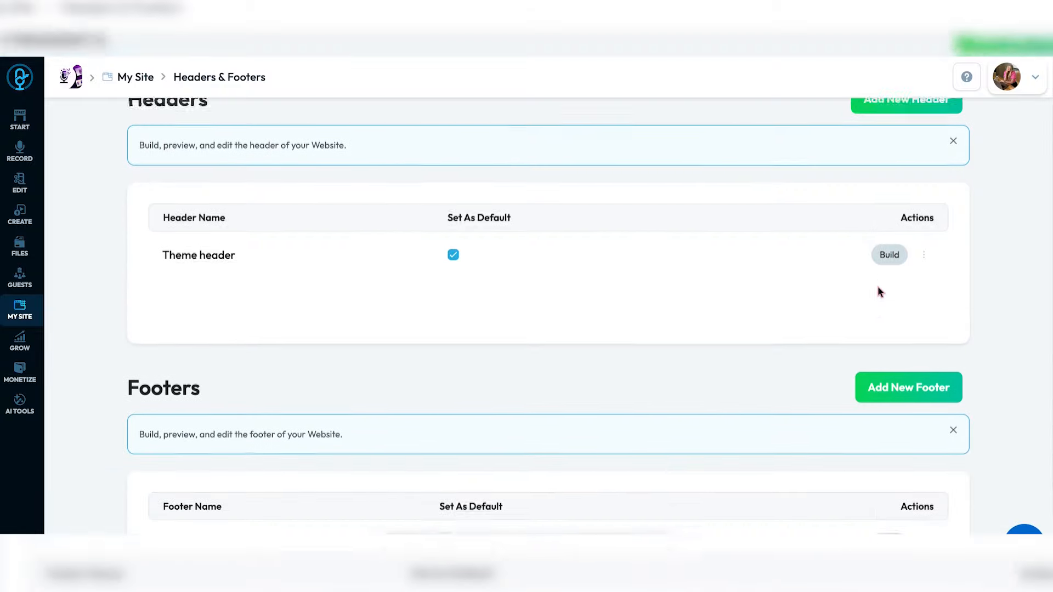
scroll(879, 290, "down", 2)
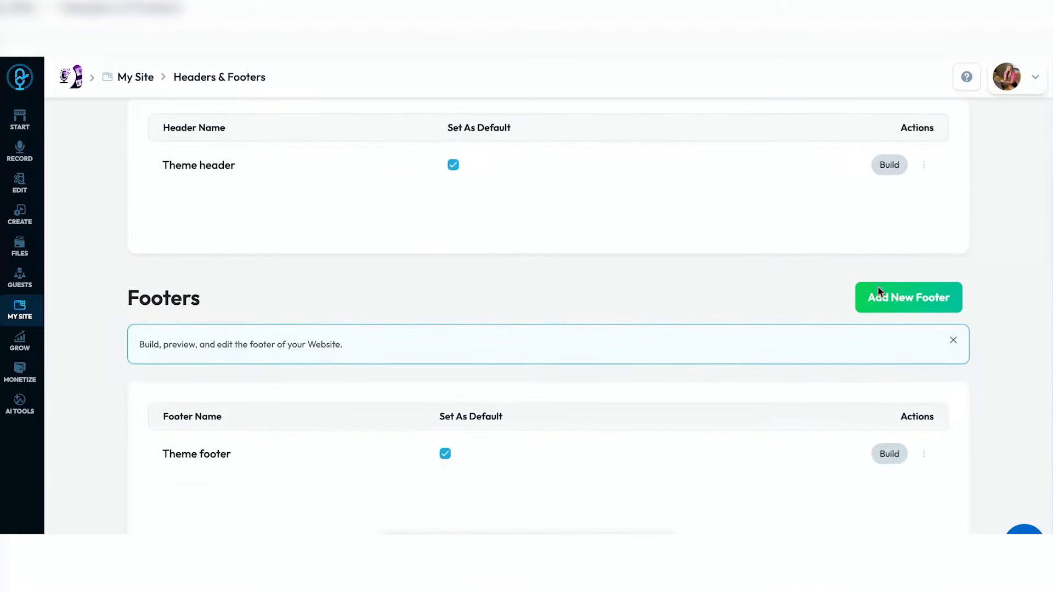
scroll(879, 291, "up", 3)
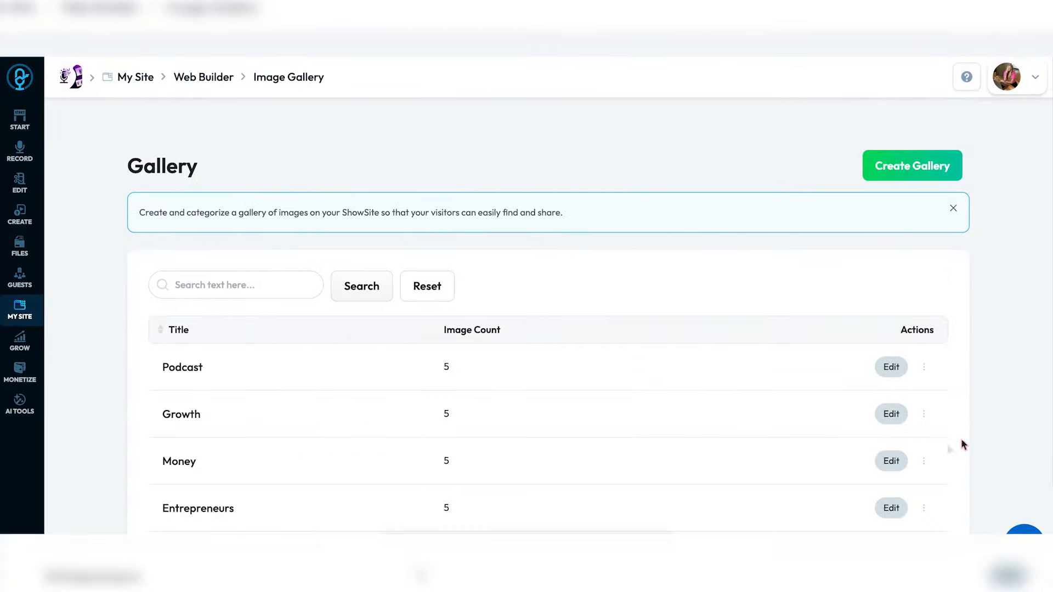
scroll(960, 438, "down", 1)
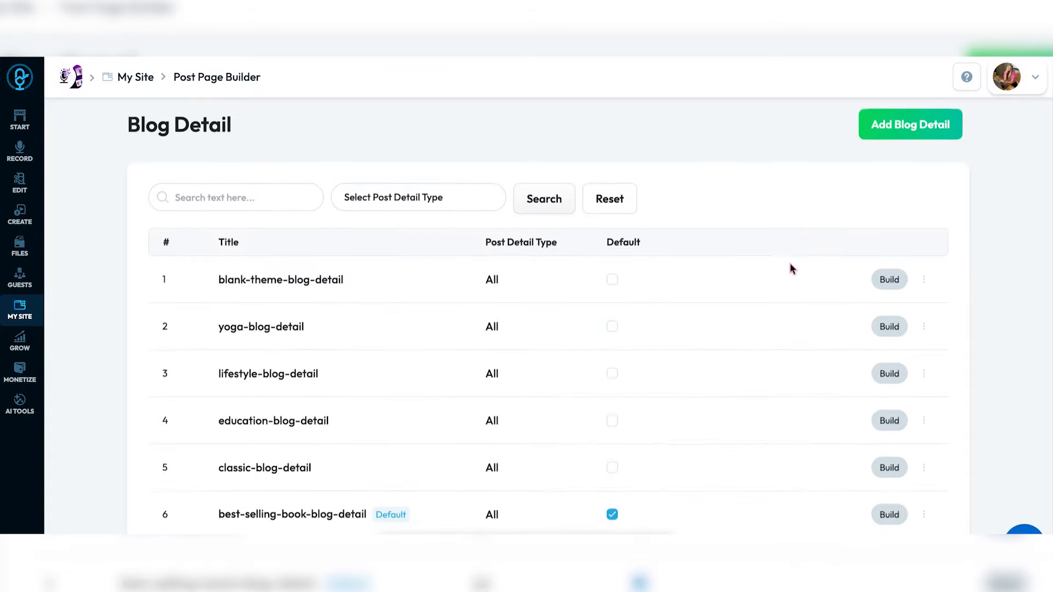
scroll(792, 269, "down", 1)
scroll(792, 269, "up", 1)
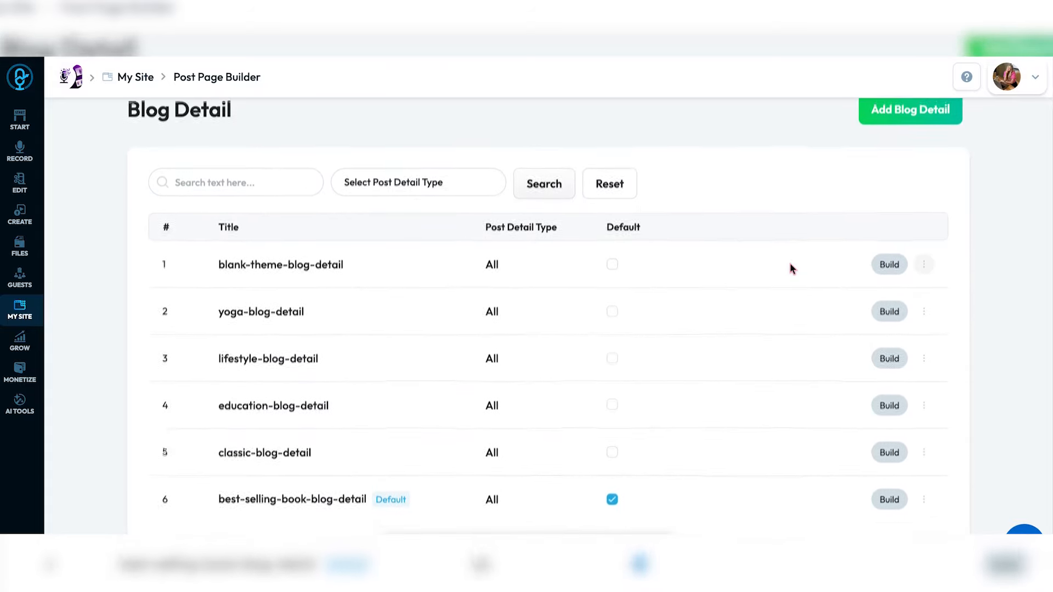
scroll(792, 269, "down", 1)
scroll(792, 268, "down", 1)
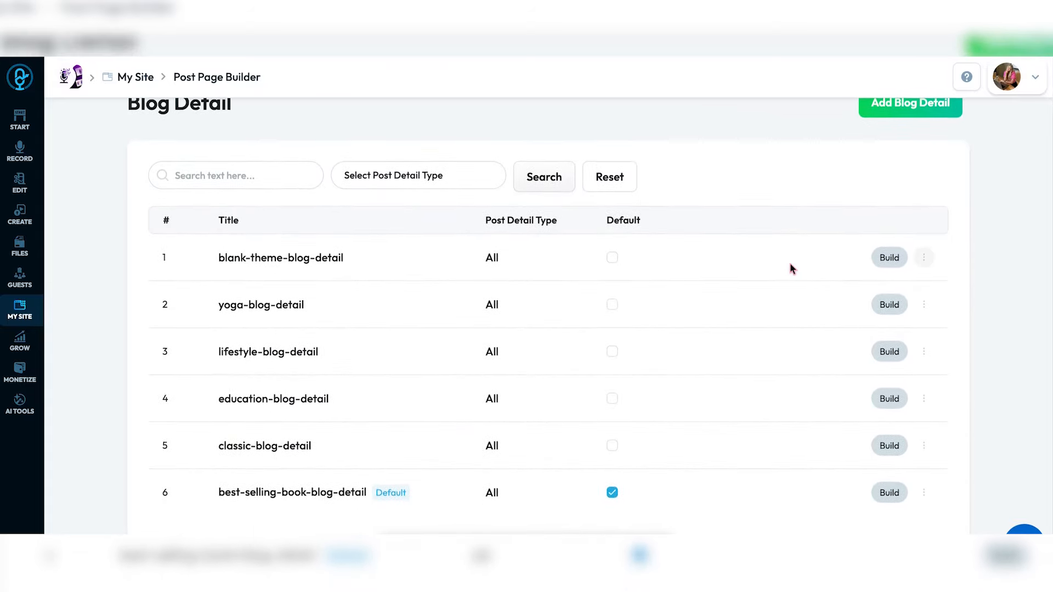
scroll(792, 268, "up", 1)
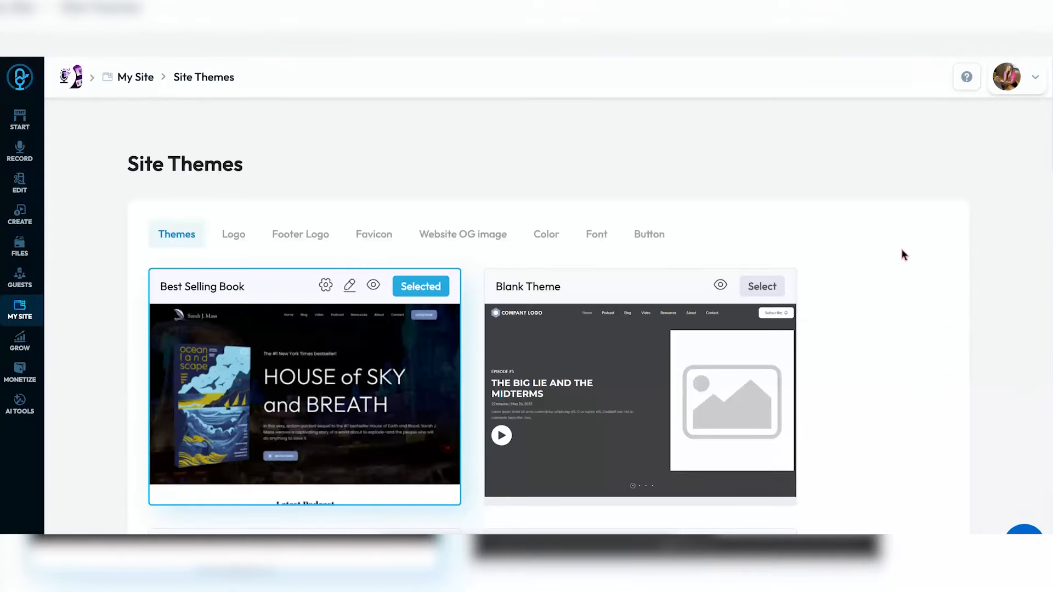
- Scroll down through the available site theme designs
scroll(902, 251, "down", 4)
scroll(901, 250, "down", 5)
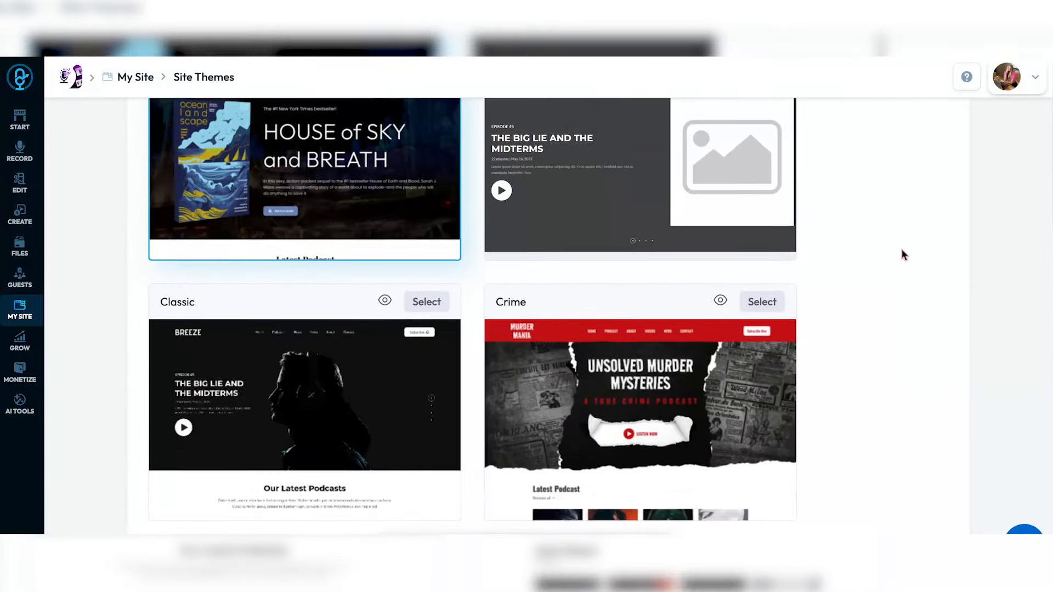
scroll(904, 255, "down", 4)
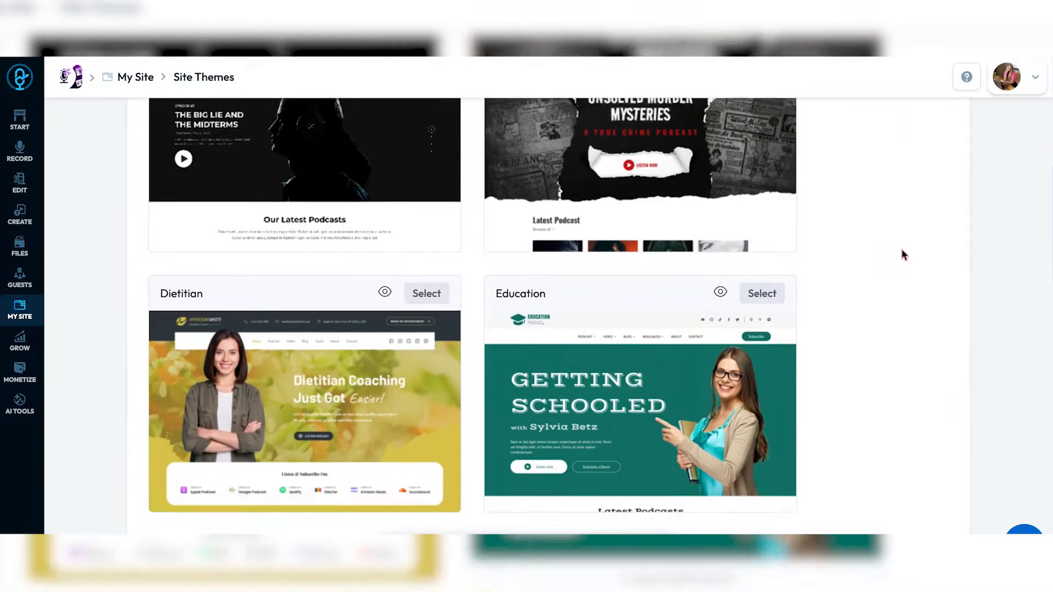
scroll(904, 255, "down", 4)
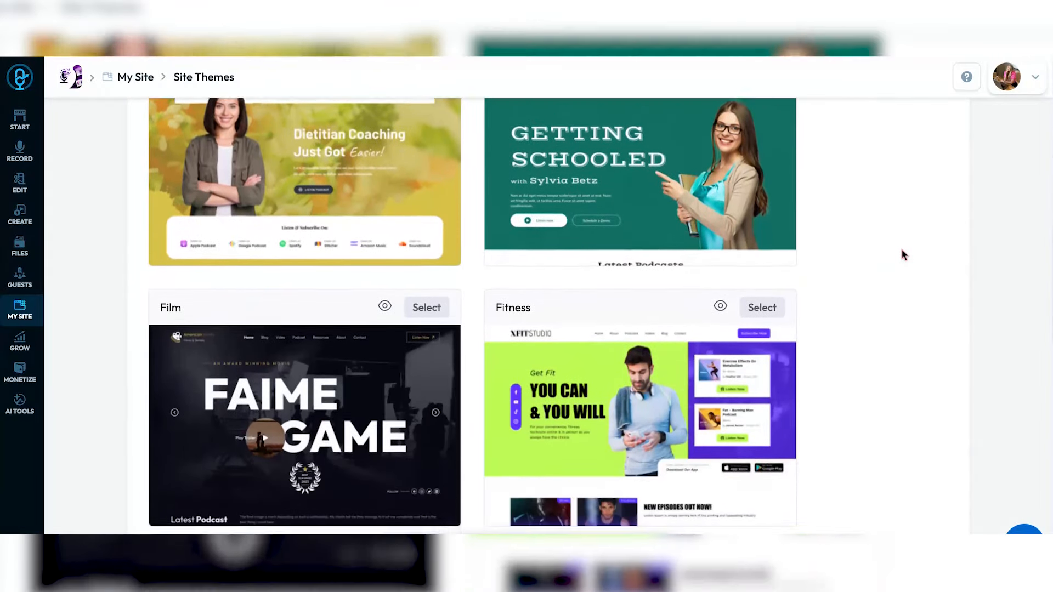
scroll(904, 255, "down", 7)
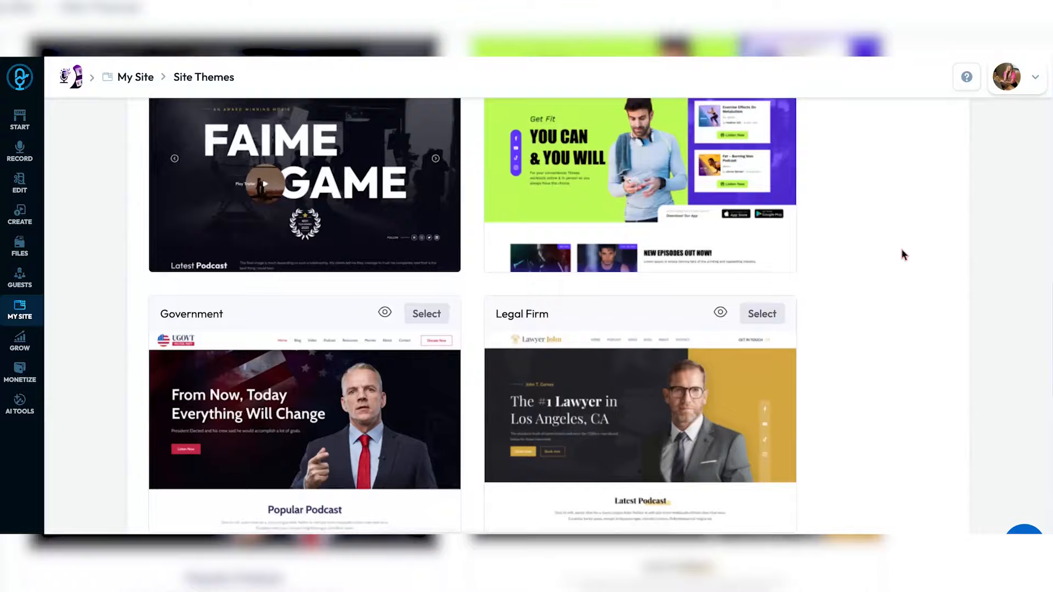
scroll(904, 256, "down", 8)
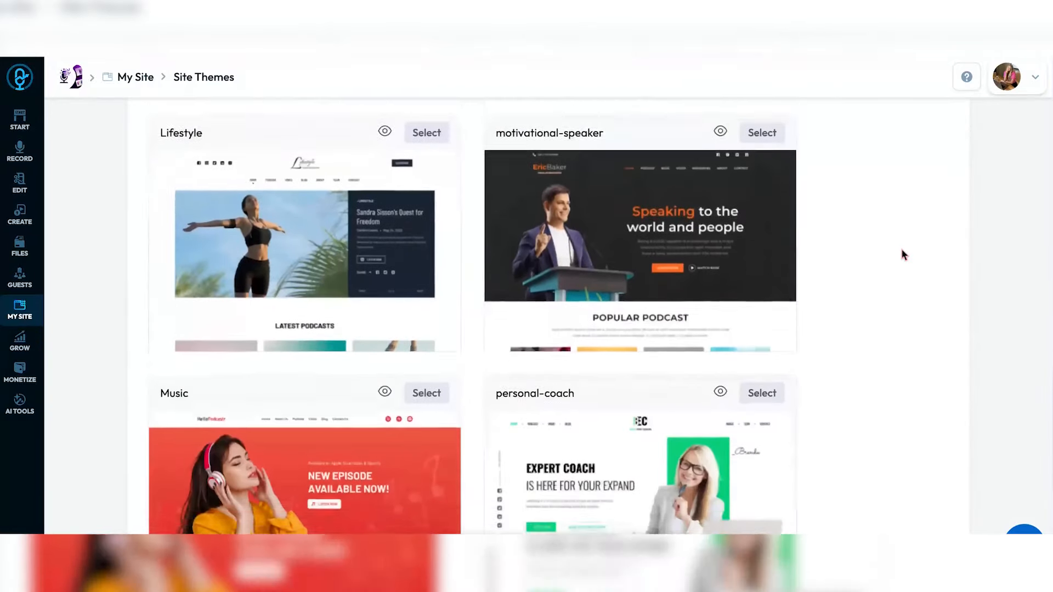
scroll(904, 255, "down", 2)
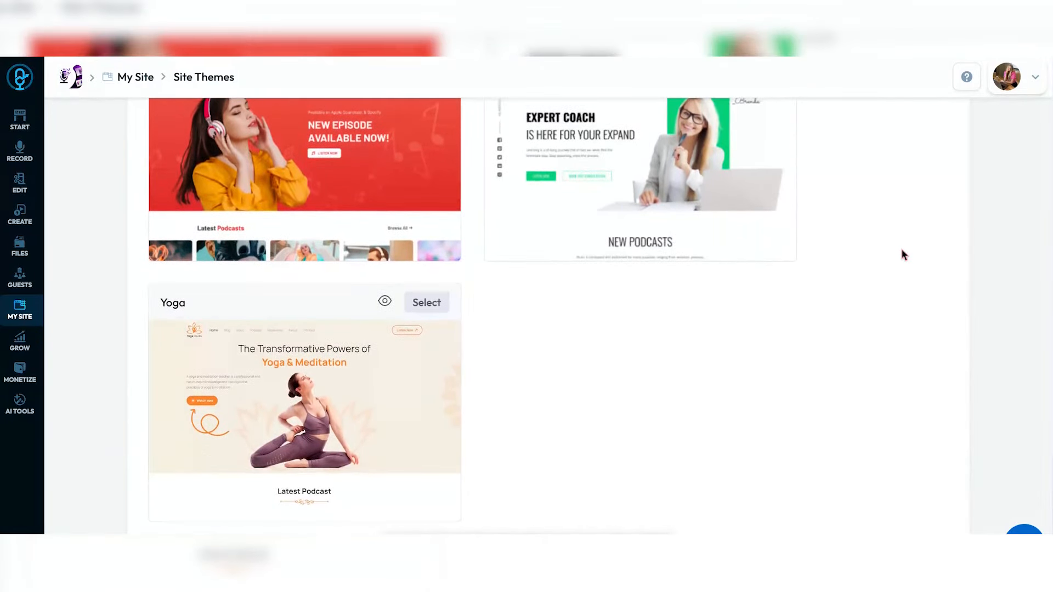
- Scroll back to the Classic theme, select it and confirm the switch
scroll(904, 256, "up", 13)
scroll(904, 256, "up", 10)
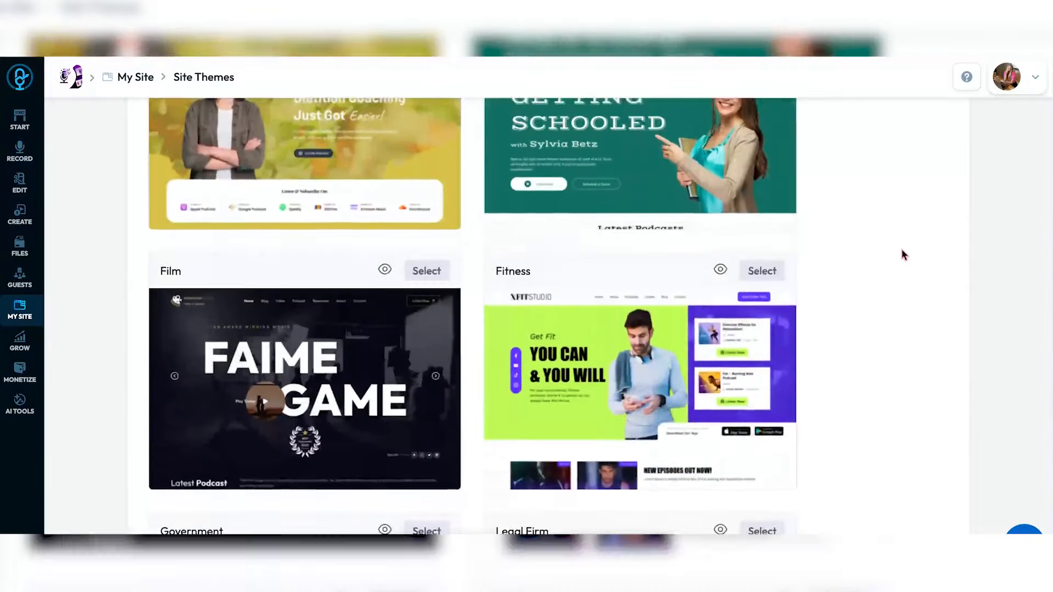
scroll(904, 255, "up", 7)
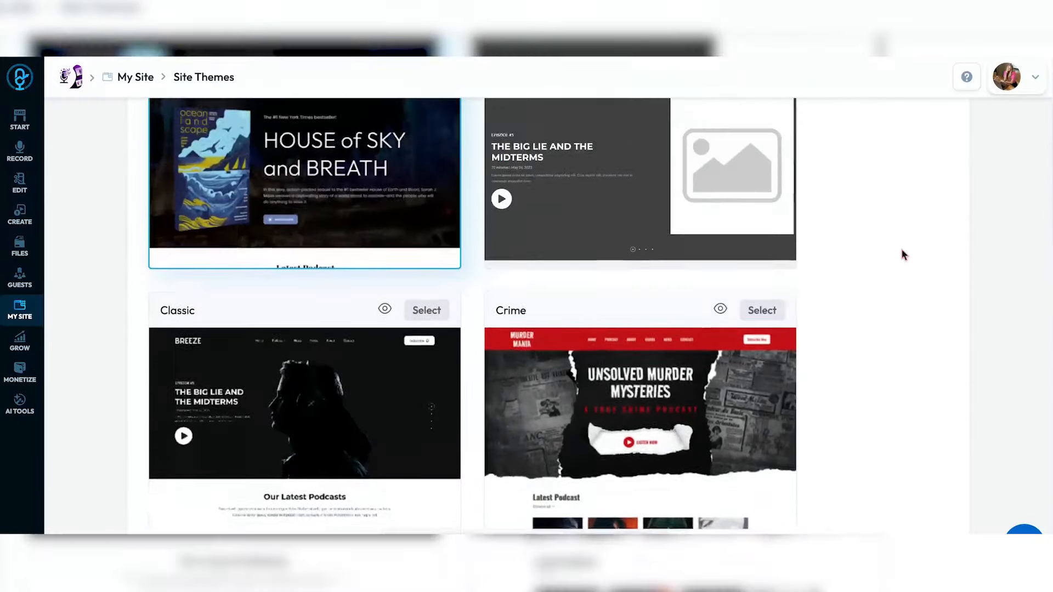
scroll(904, 256, "down", 2)
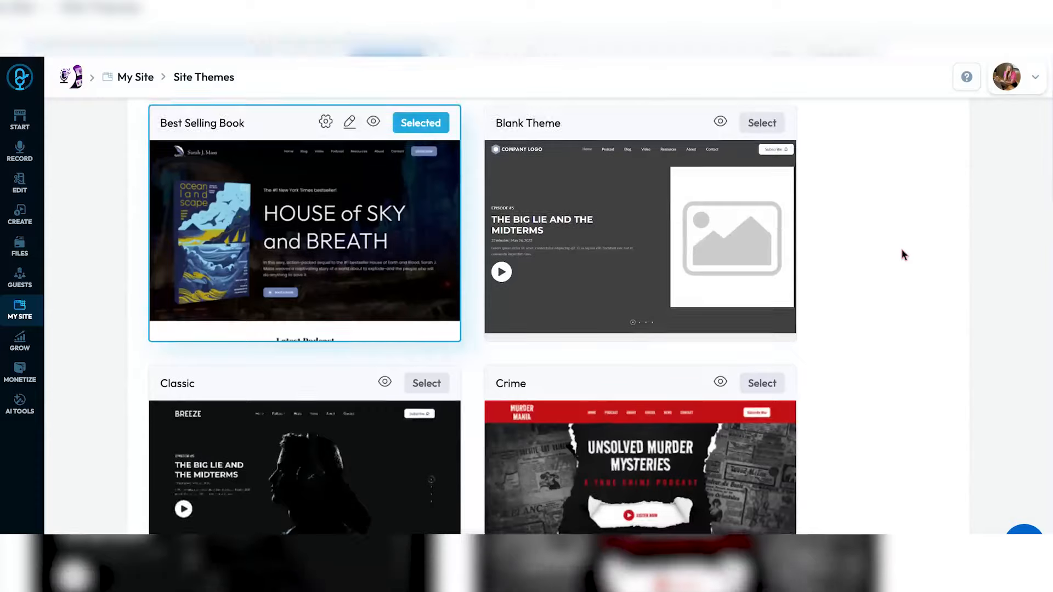
scroll(904, 256, "up", 1)
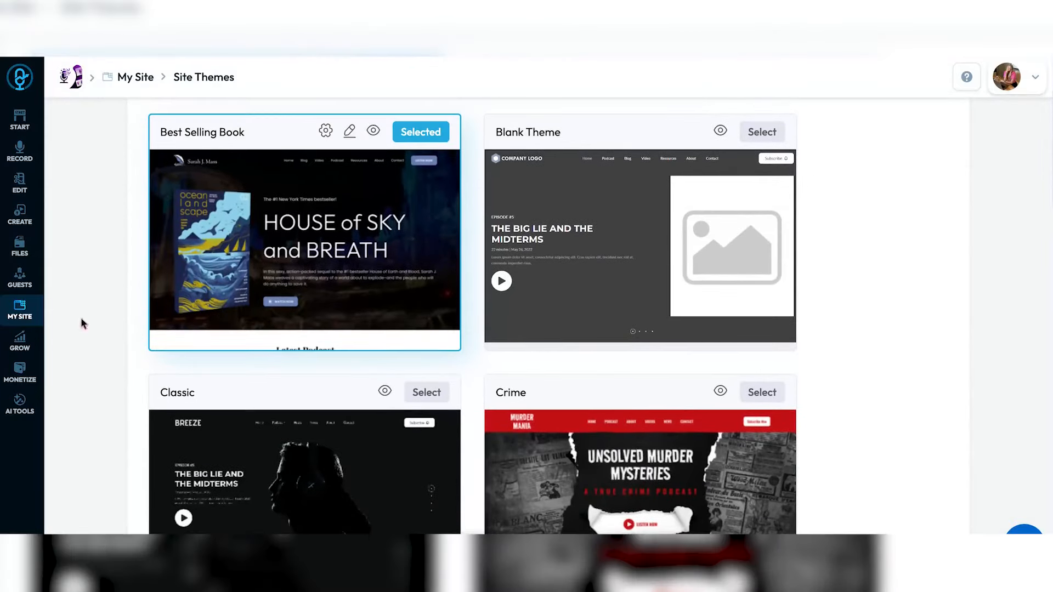
left_click(428, 393)
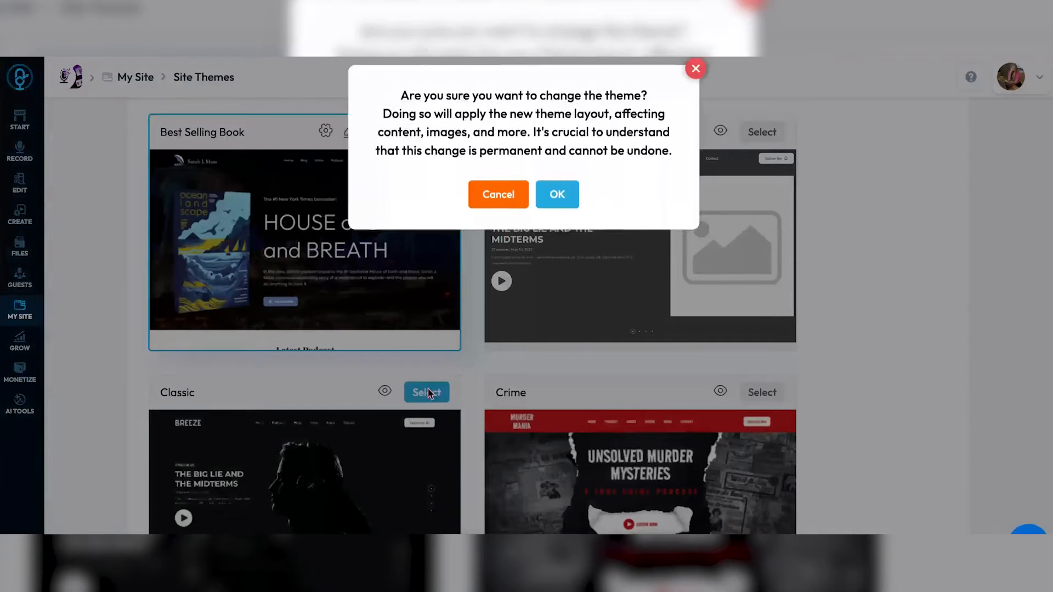
left_click(561, 201)
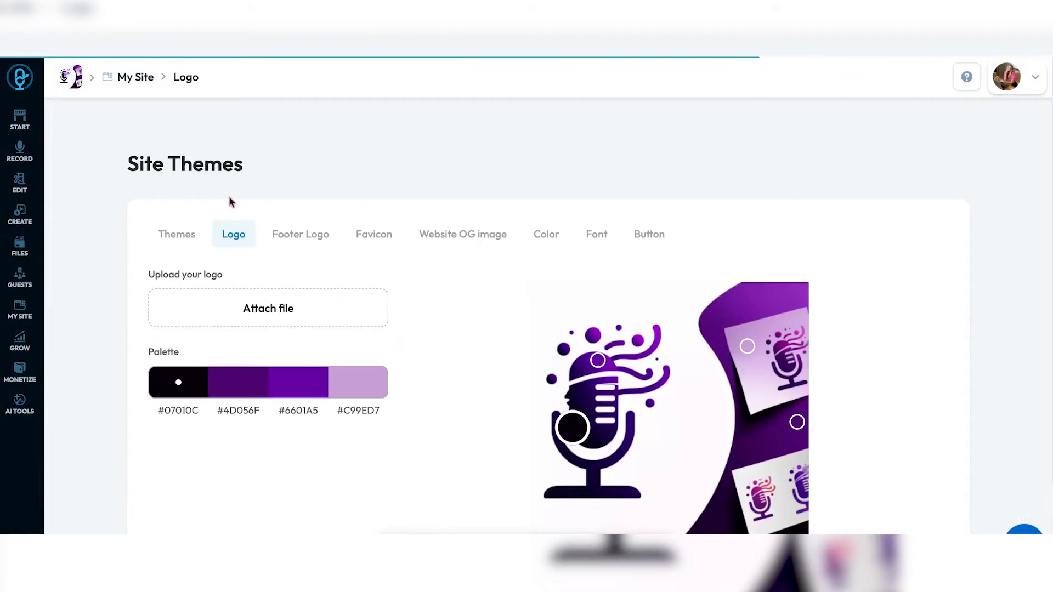
- Upload 17375672863396125.png and use the PODProducer image as the site logo
left_click(277, 305)
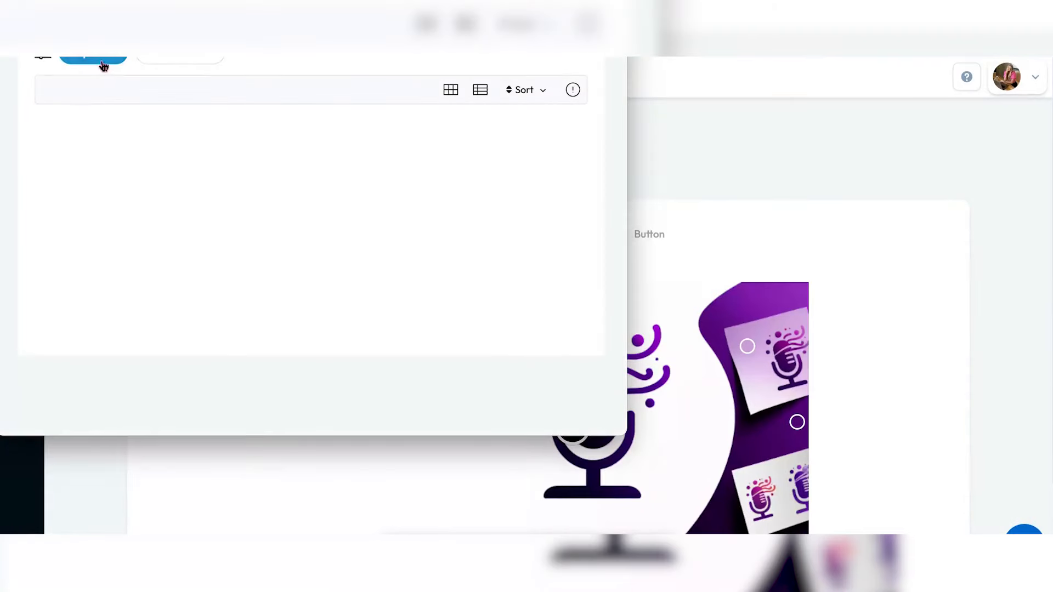
left_click(103, 62)
left_click(82, 121)
left_click(200, 124)
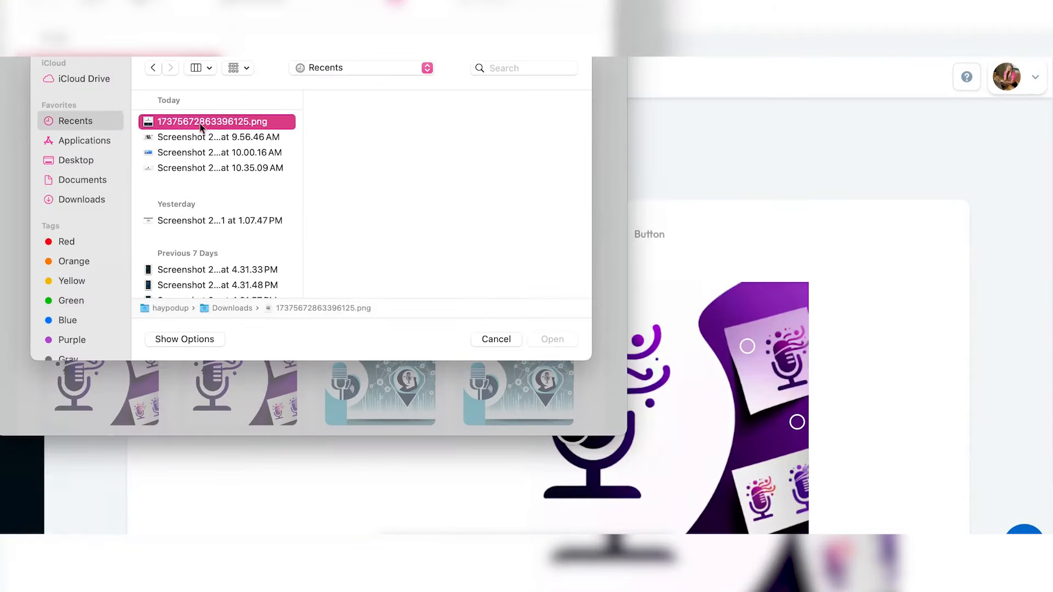
left_click(552, 340)
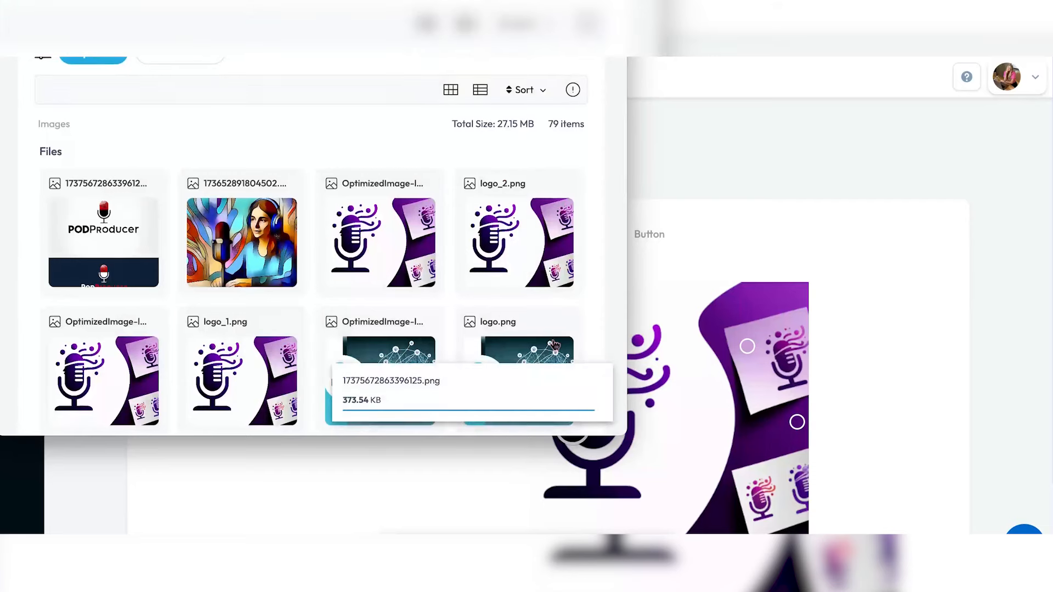
left_click(108, 243)
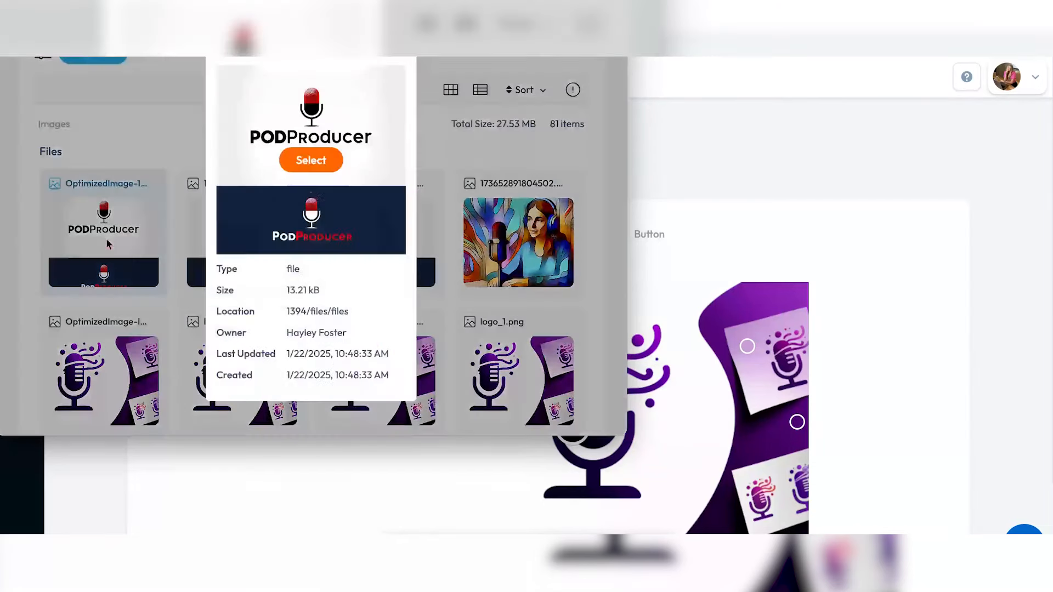
left_click(310, 160)
- Sample palette colours #F9F9F9, #EB0000 and #000000 from the logo
left_click_drag(538, 376, 579, 268)
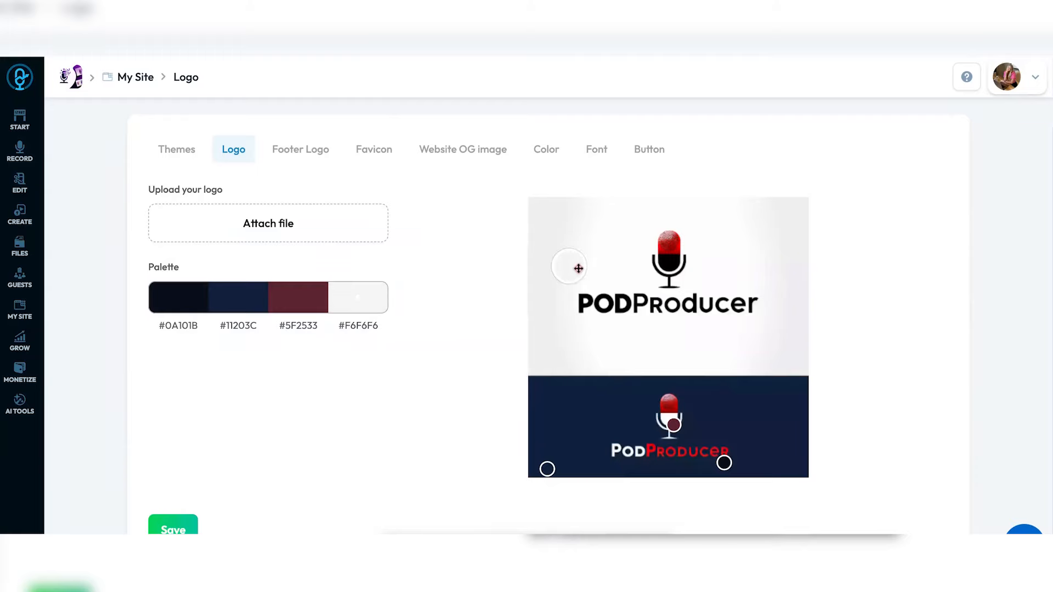
left_click_drag(675, 424, 682, 247)
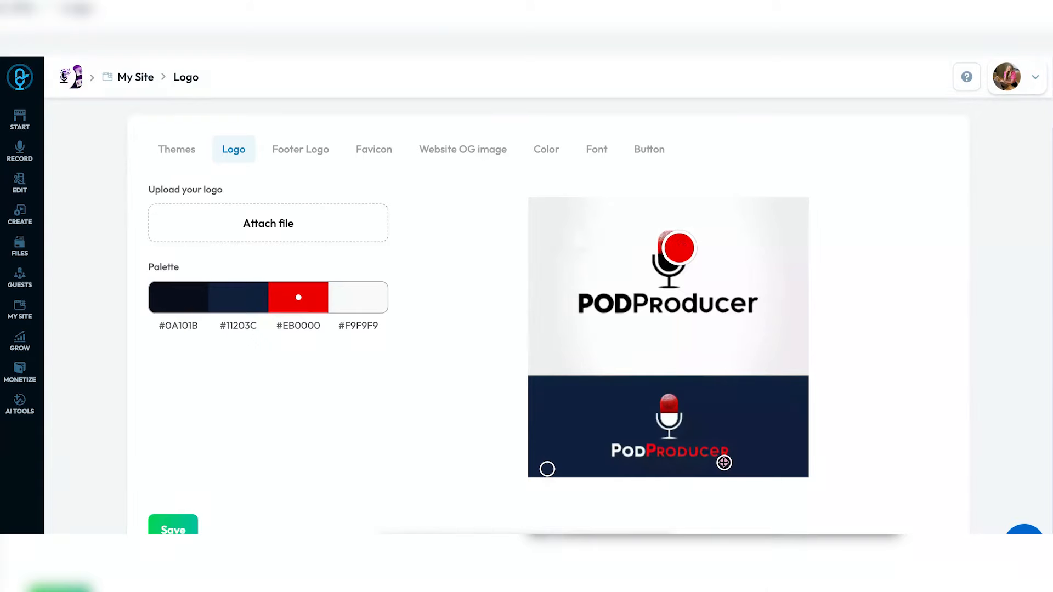
left_click_drag(724, 462, 627, 301)
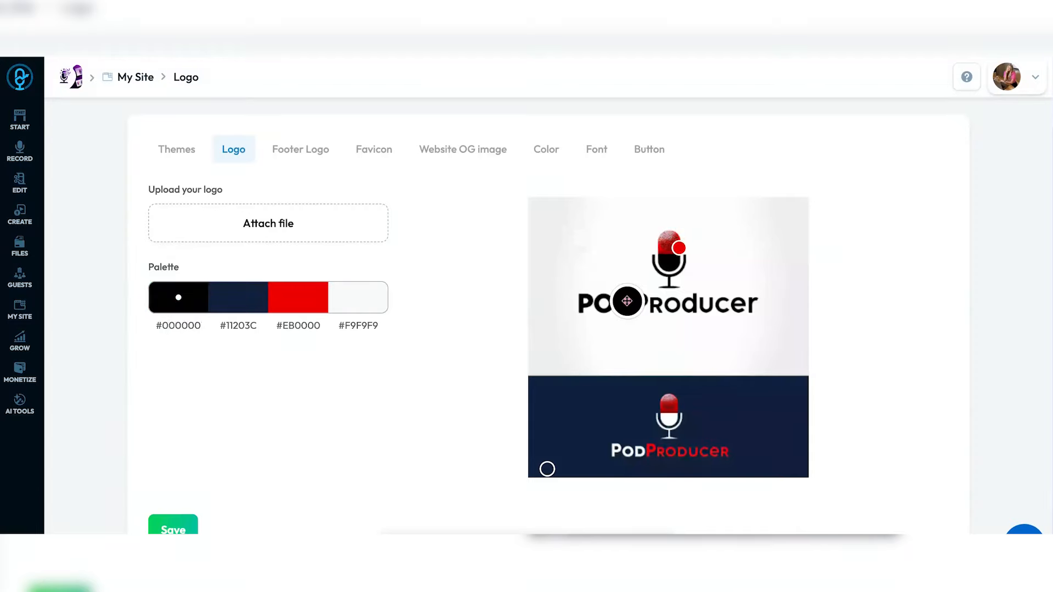
left_click(300, 149)
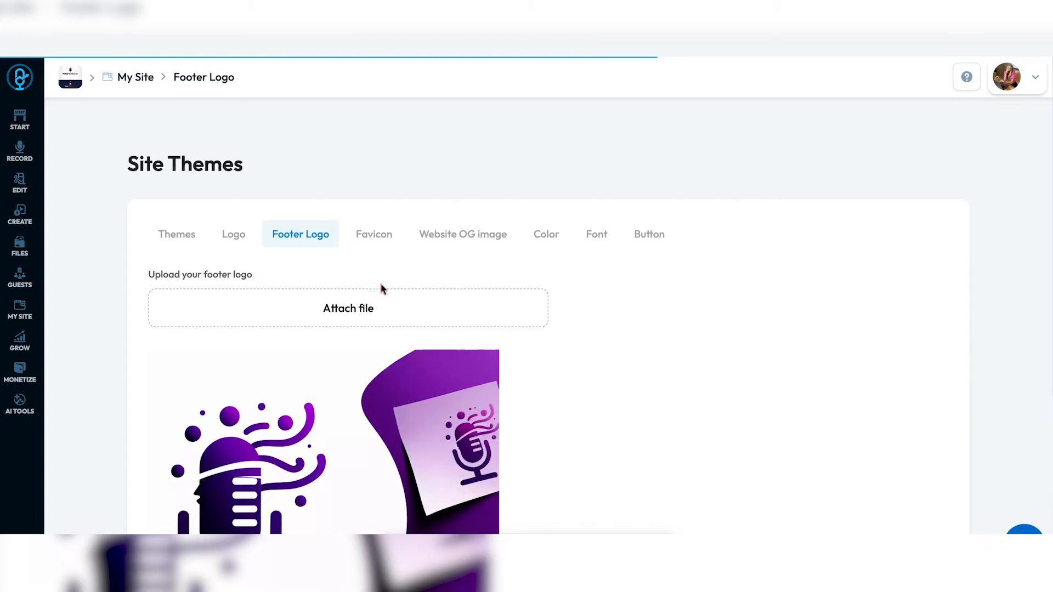
- Attach the PODProducer microphone image as the site favicon and save it
scroll(624, 434, "down", 3)
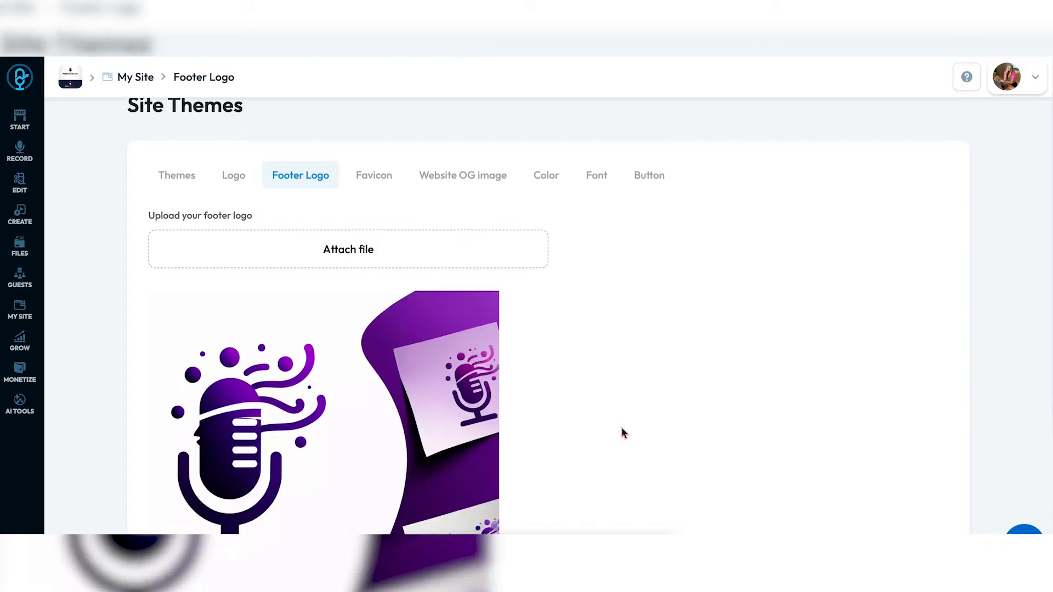
scroll(623, 433, "down", 2)
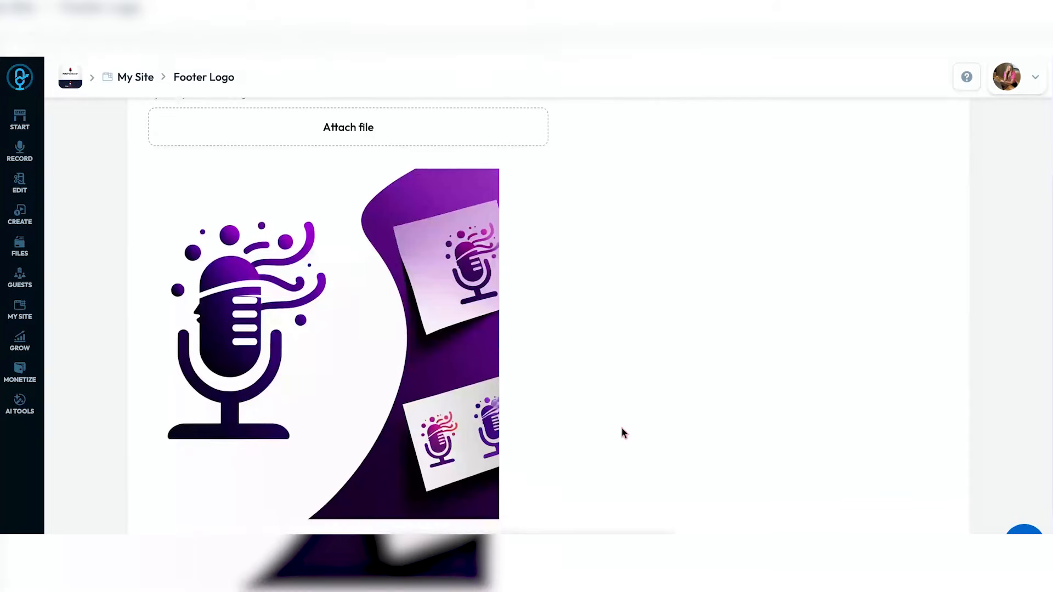
scroll(623, 434, "up", 3)
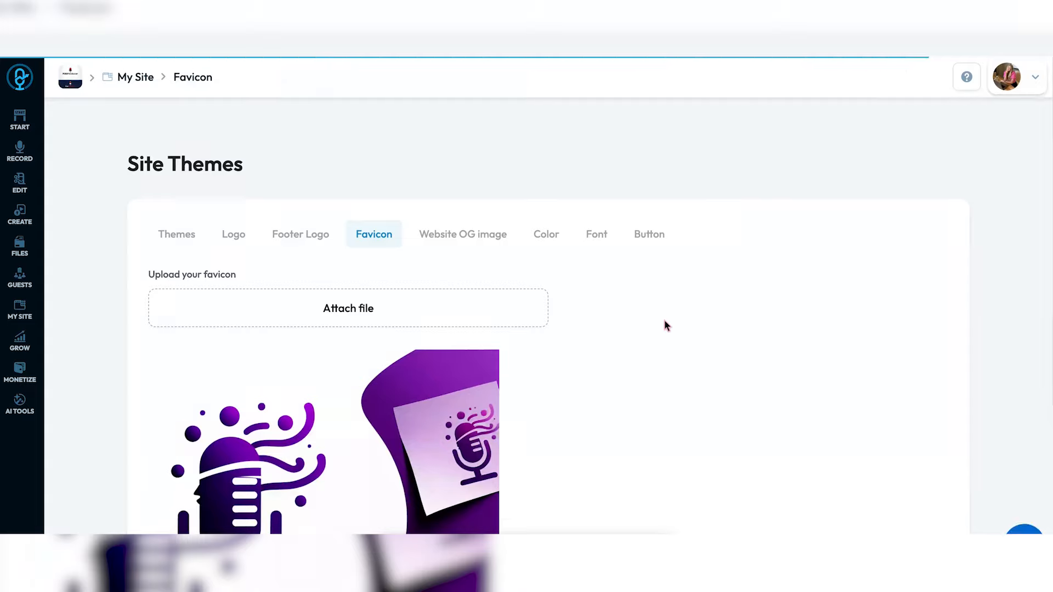
scroll(666, 325, "down", 3)
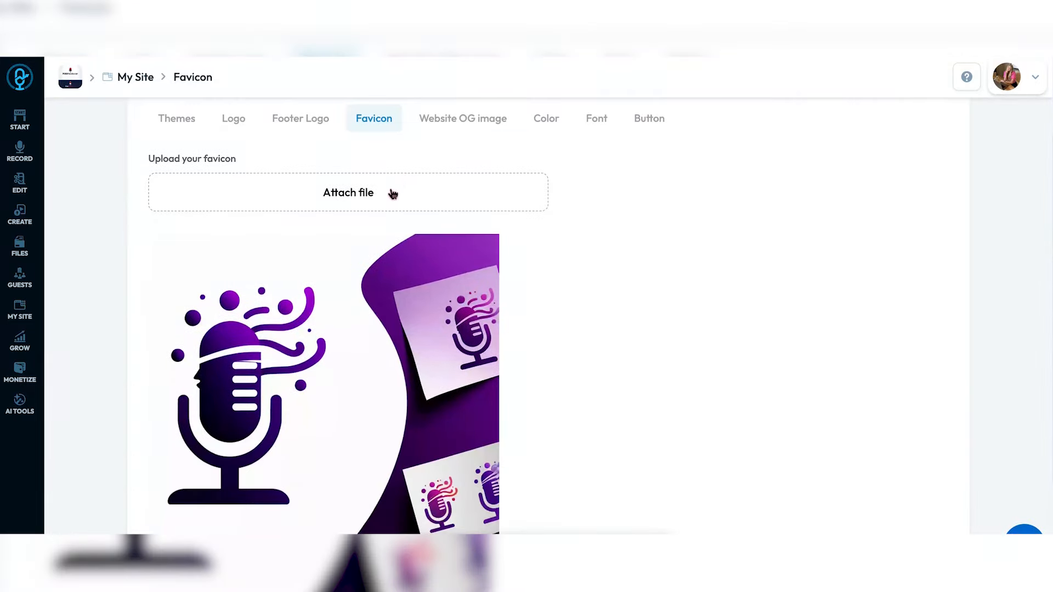
left_click(393, 193)
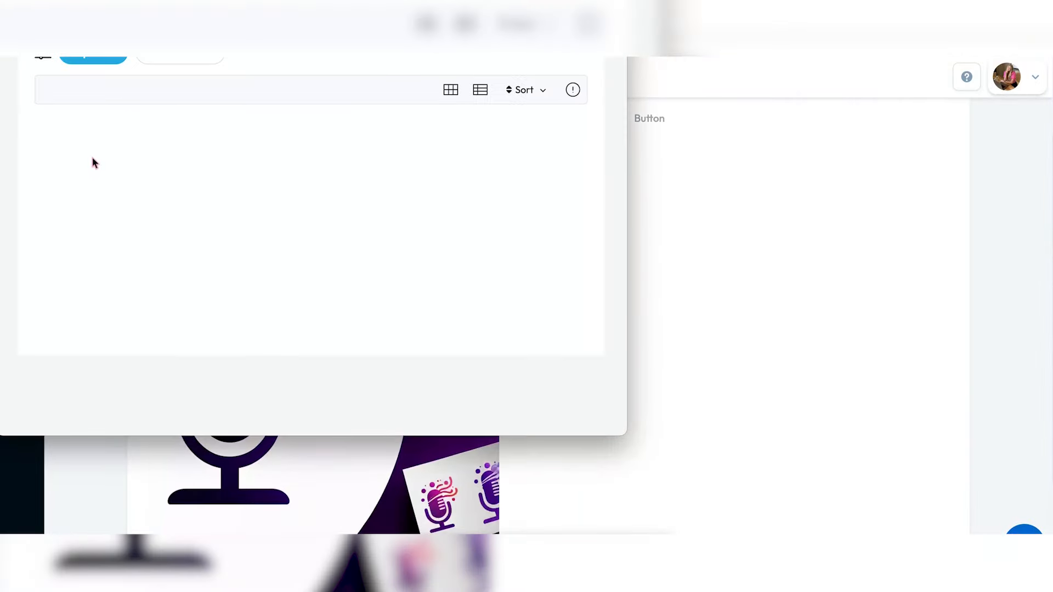
left_click(101, 219)
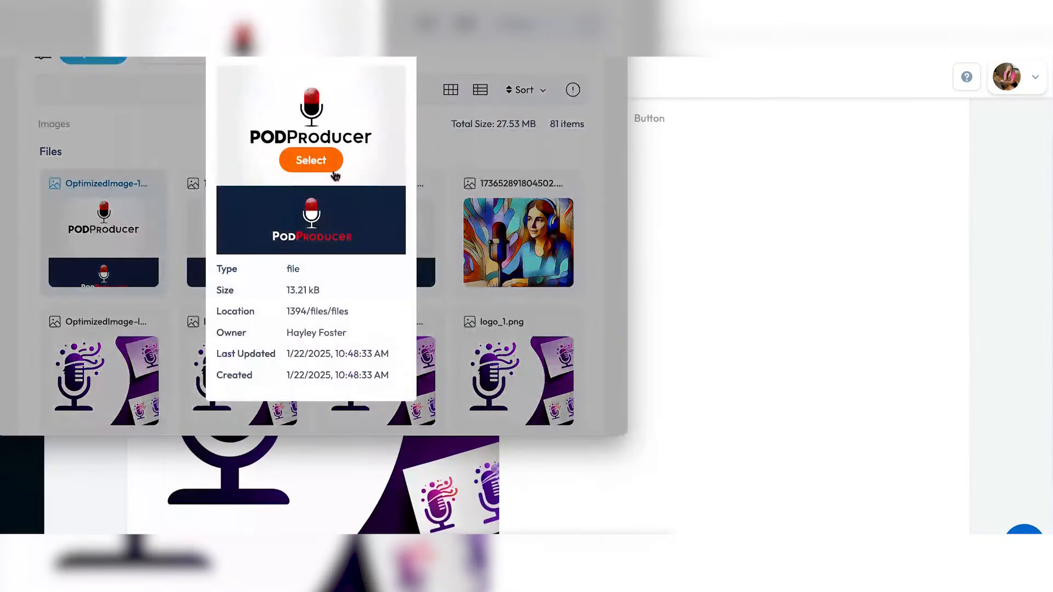
left_click(329, 159)
scroll(624, 255, "down", 3)
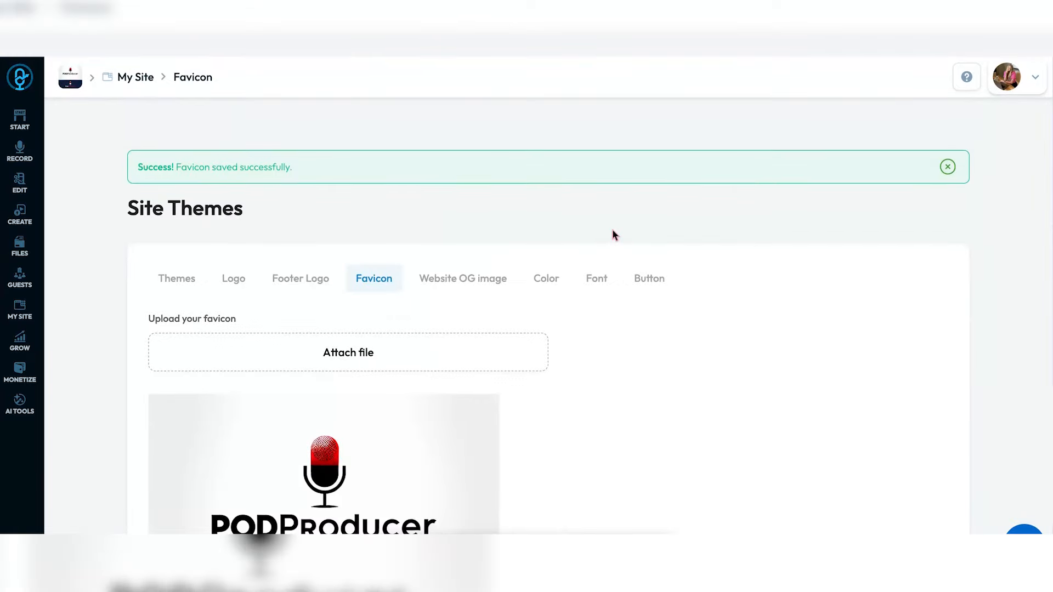
- Attach the first PODProducer image as the Website OG image
left_click(483, 282)
left_click(450, 313)
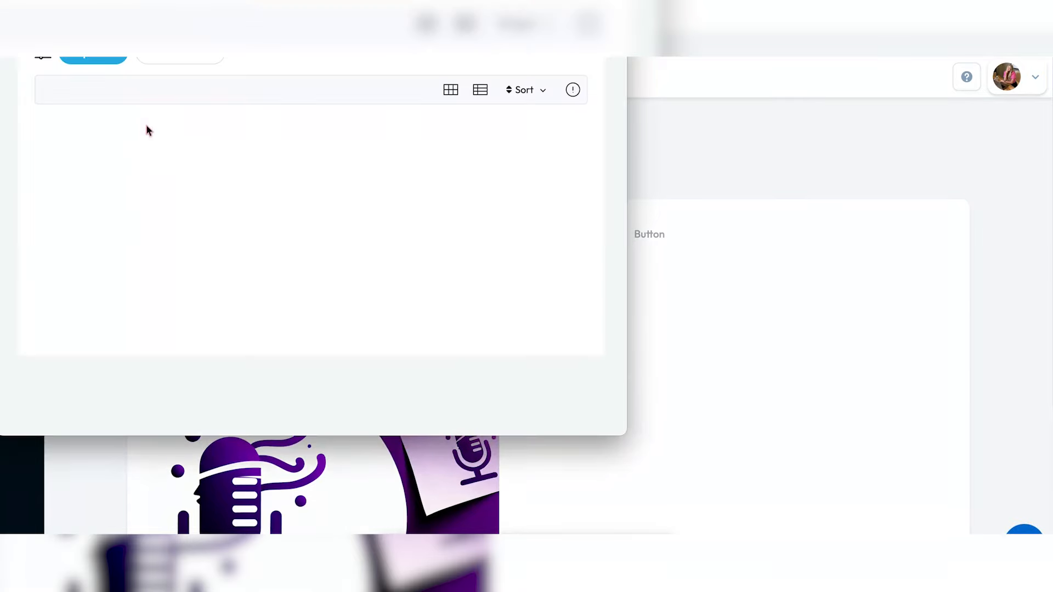
left_click(100, 193)
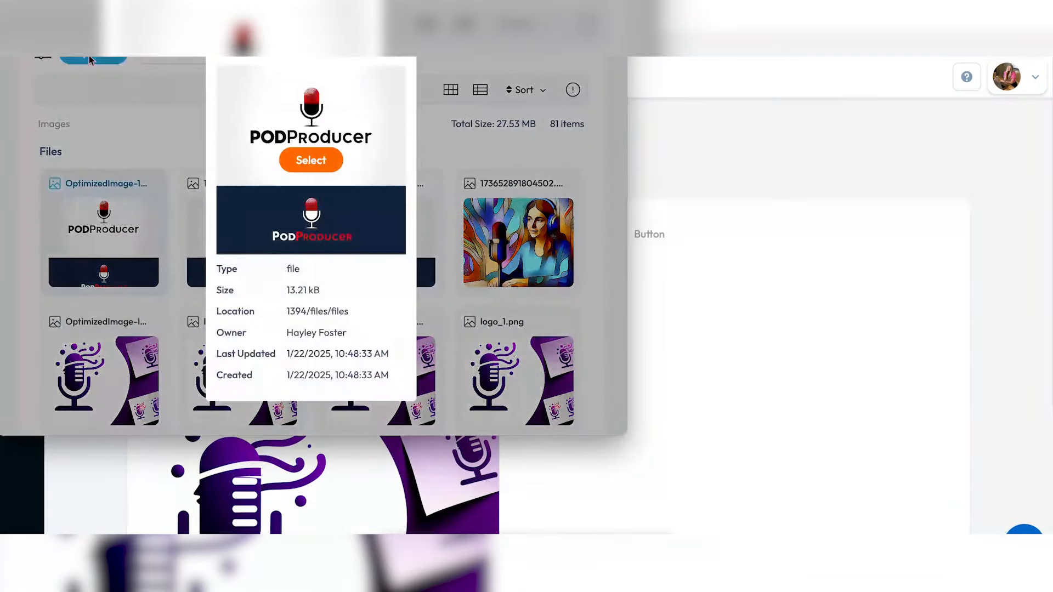
left_click(324, 163)
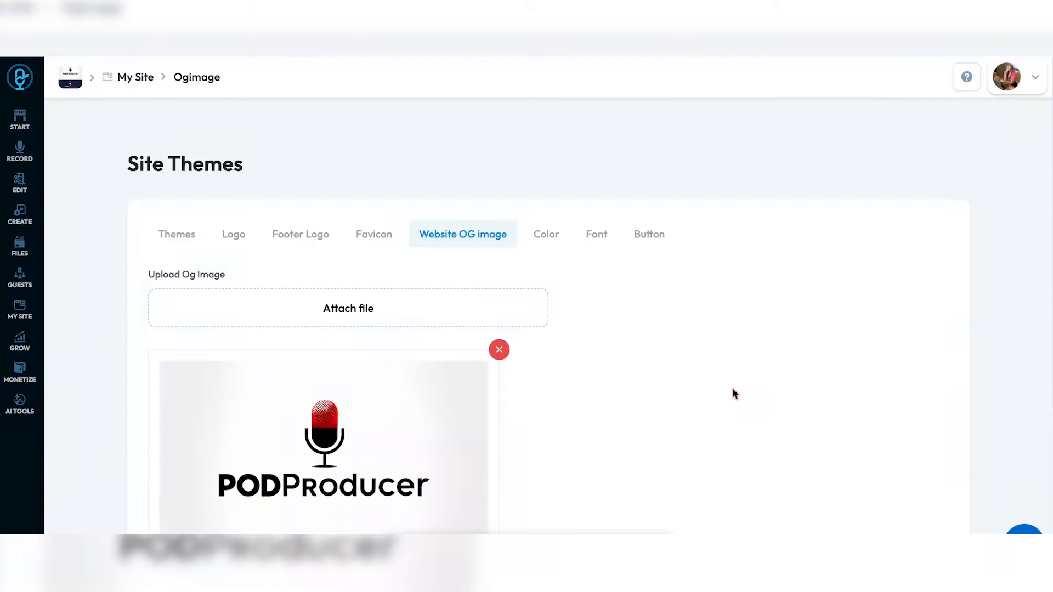
scroll(694, 388, "down", 5)
scroll(545, 301, "up", 5)
- Apply the red and pink theme palette in the Color settings
left_click(546, 236)
scroll(547, 242, "down", 3)
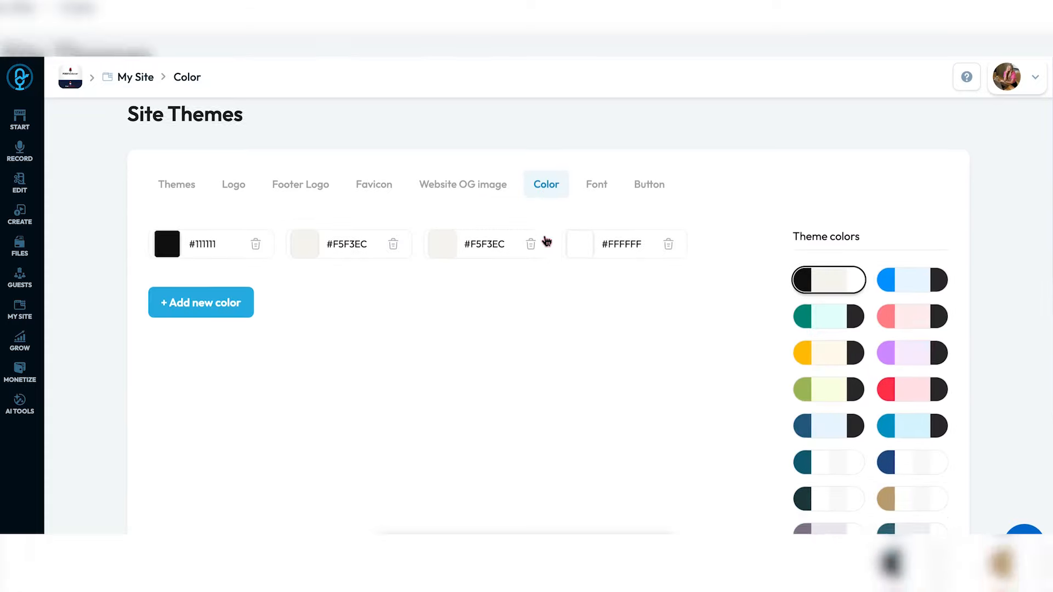
scroll(547, 241, "down", 5)
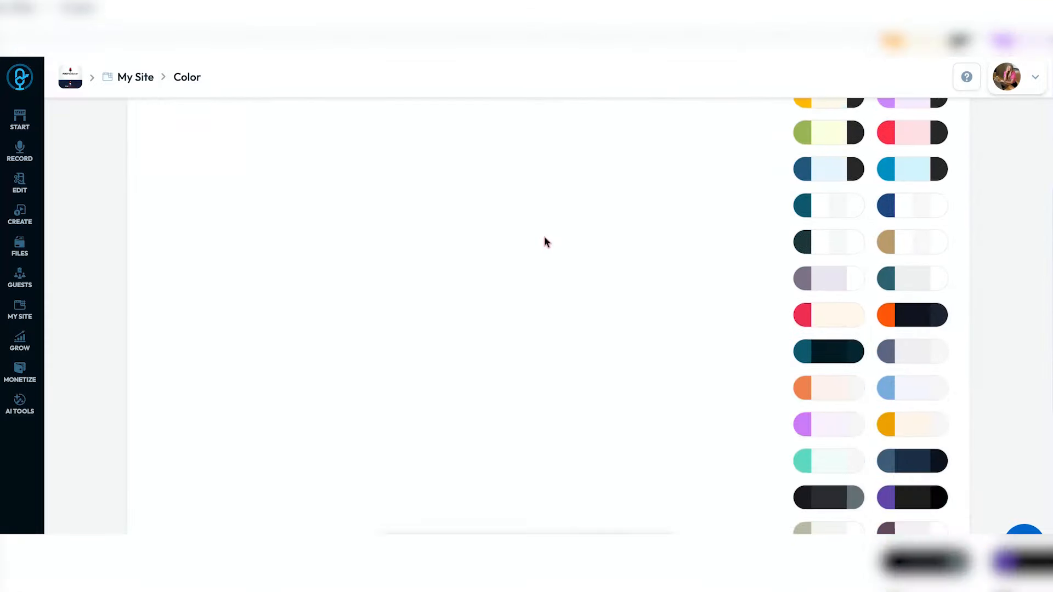
scroll(546, 241, "down", 3)
scroll(546, 242, "up", 10)
scroll(546, 241, "down", 2)
left_click(928, 360)
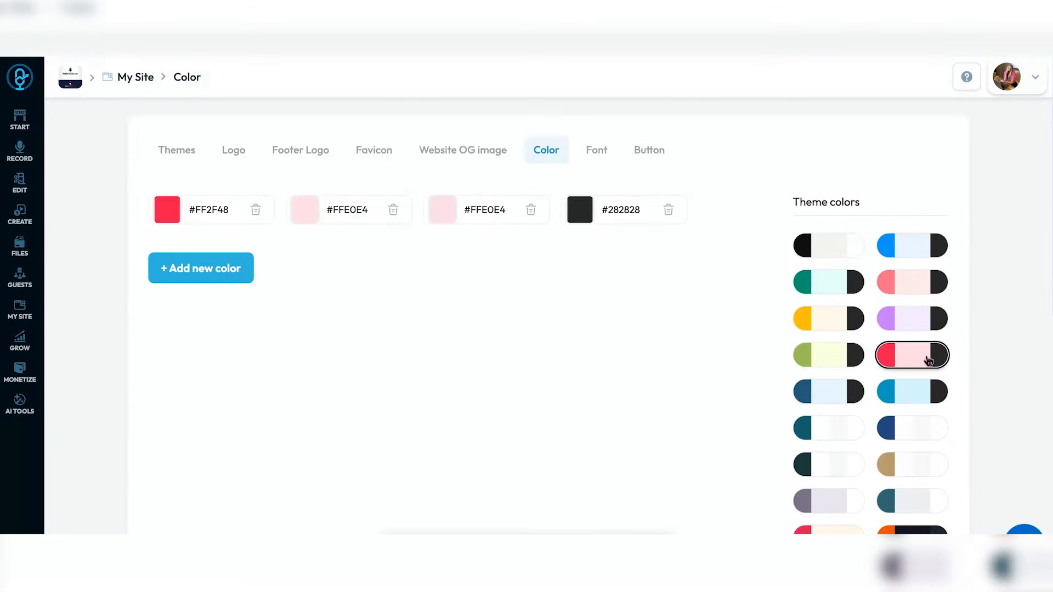
- Darken the palette's second colour to #9B1C2D
left_click(299, 213)
left_click(403, 259)
left_click(423, 263)
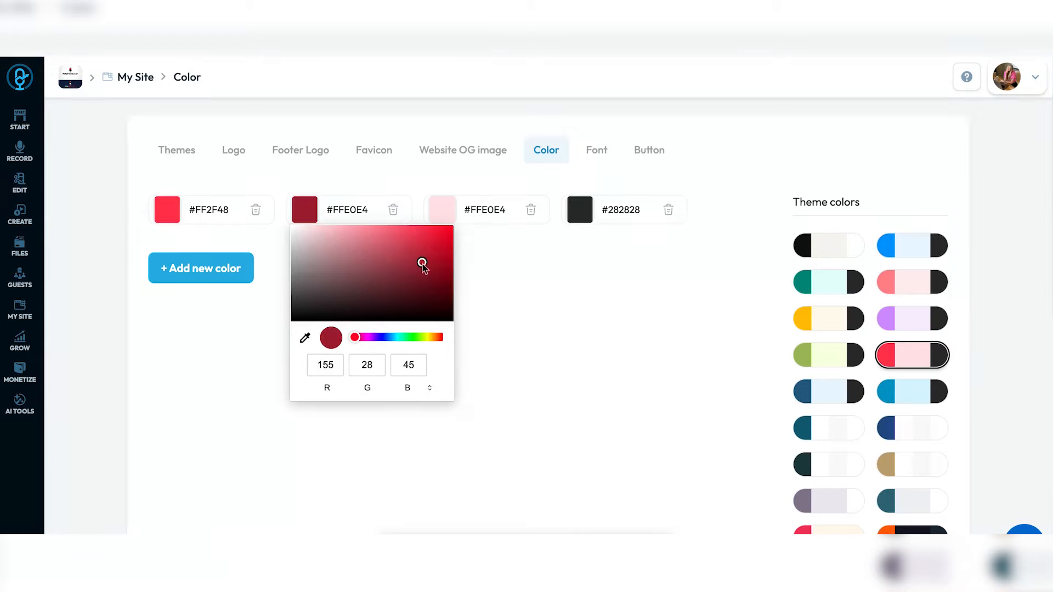
left_click(516, 270)
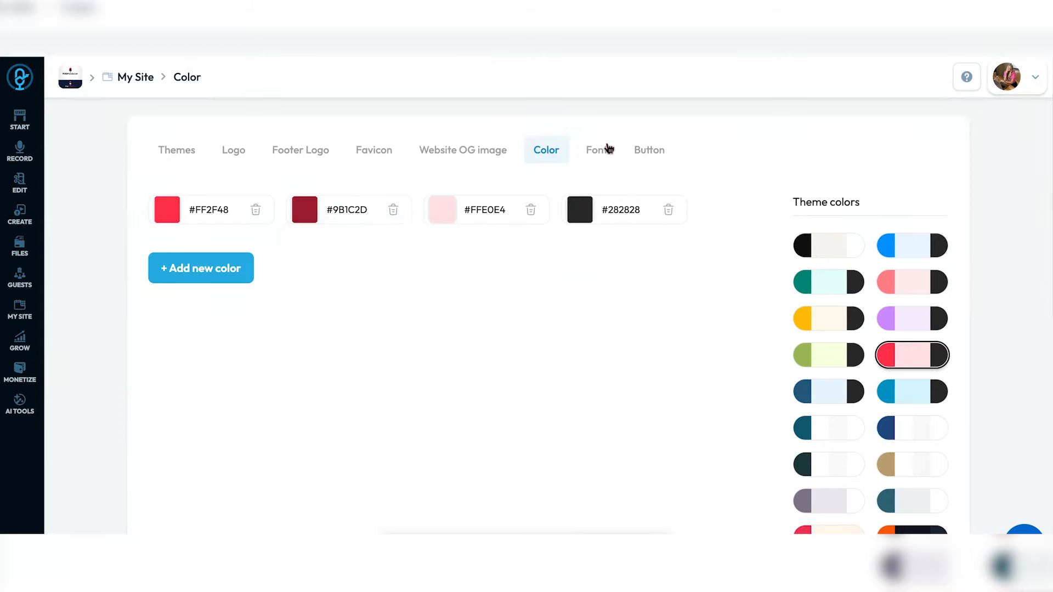
left_click(603, 149)
- Set Heading H1's font family to PT Sans after trying Playfair Display and Barlow Condensed
scroll(433, 302, "down", 3)
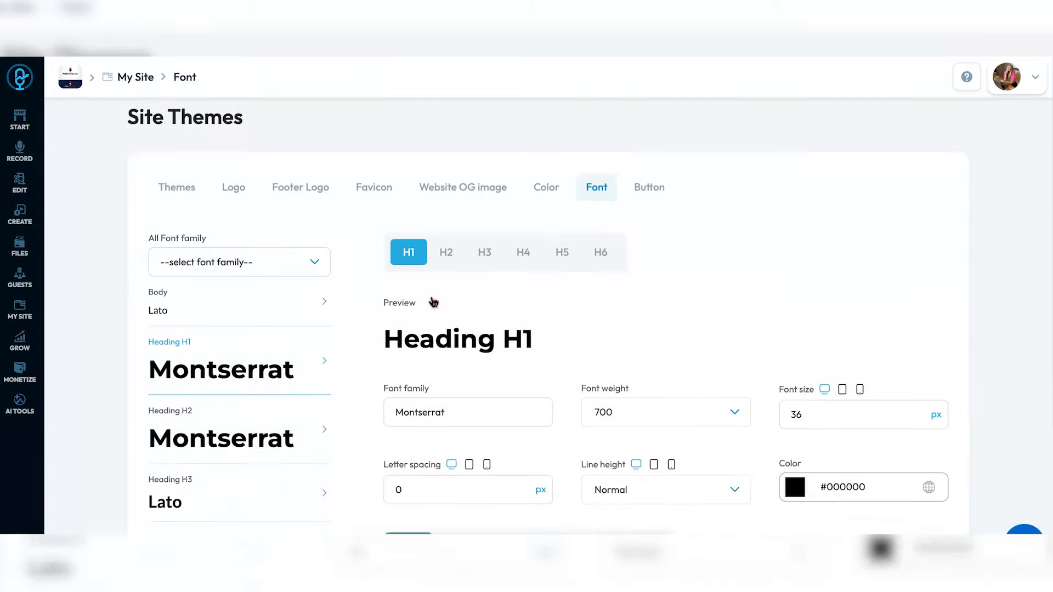
scroll(433, 302, "down", 1)
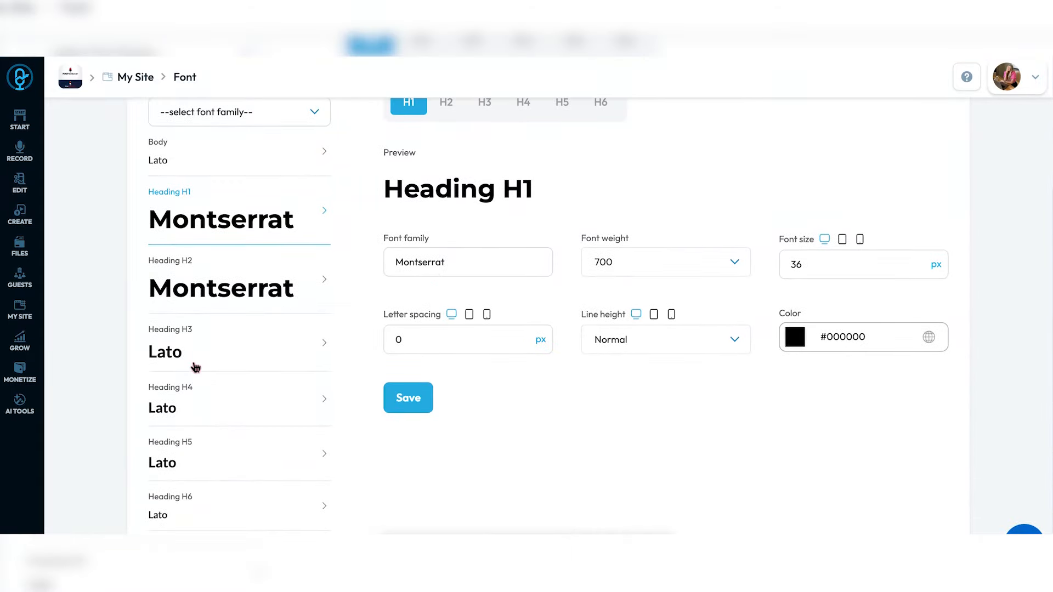
scroll(196, 367, "down", 2)
scroll(213, 390, "up", 2)
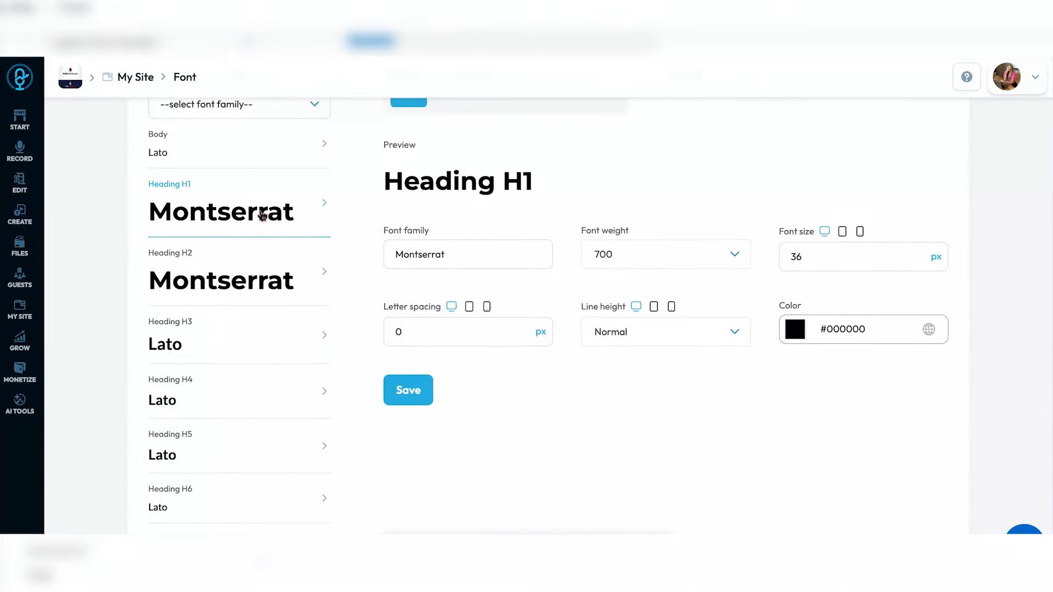
scroll(470, 182, "up", 3)
left_click(447, 187)
left_click(416, 186)
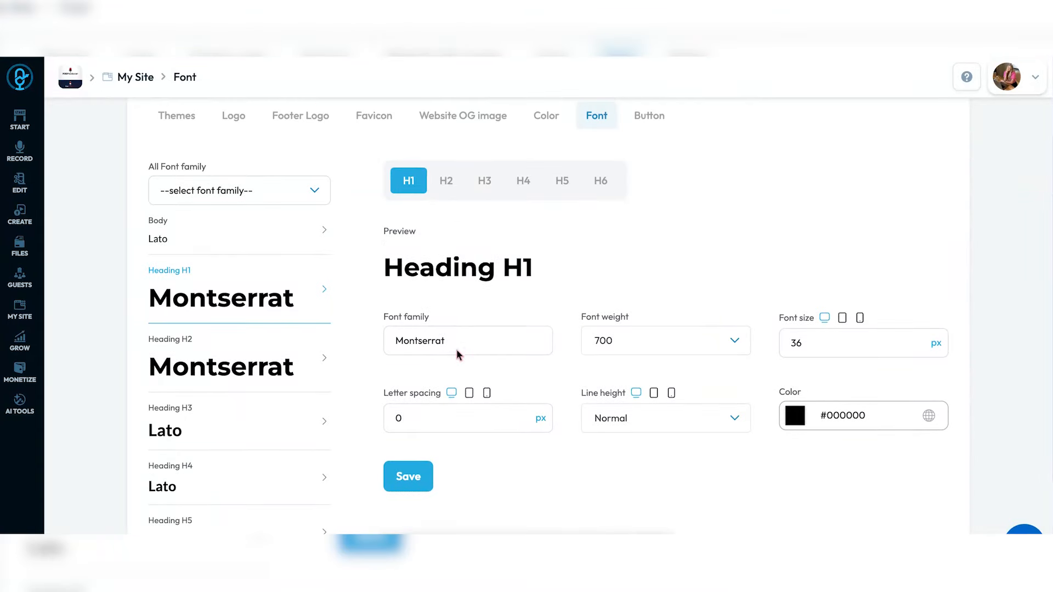
left_click(456, 351)
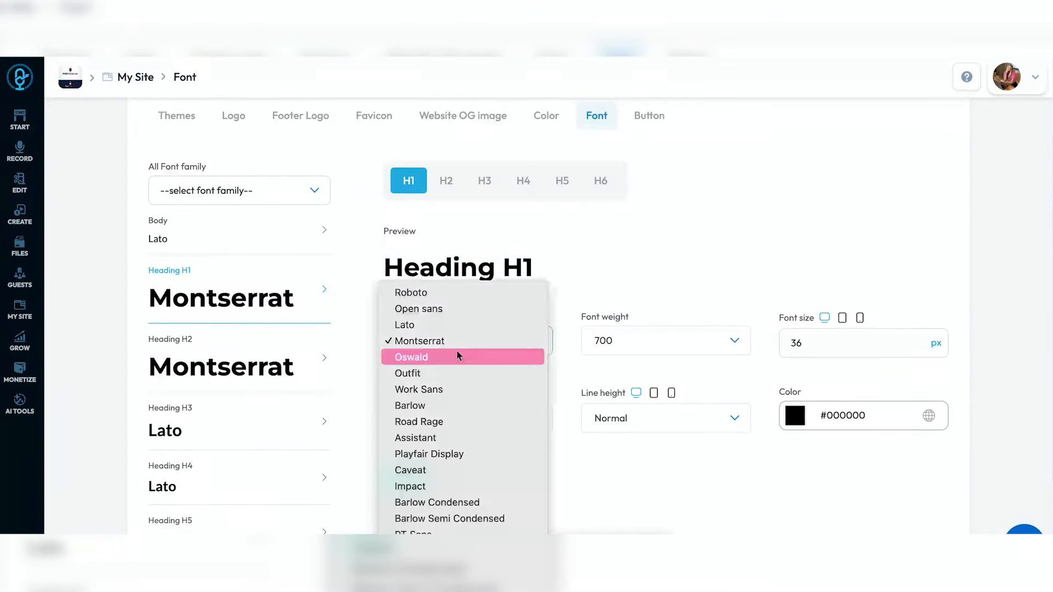
left_click(459, 452)
left_click(519, 343)
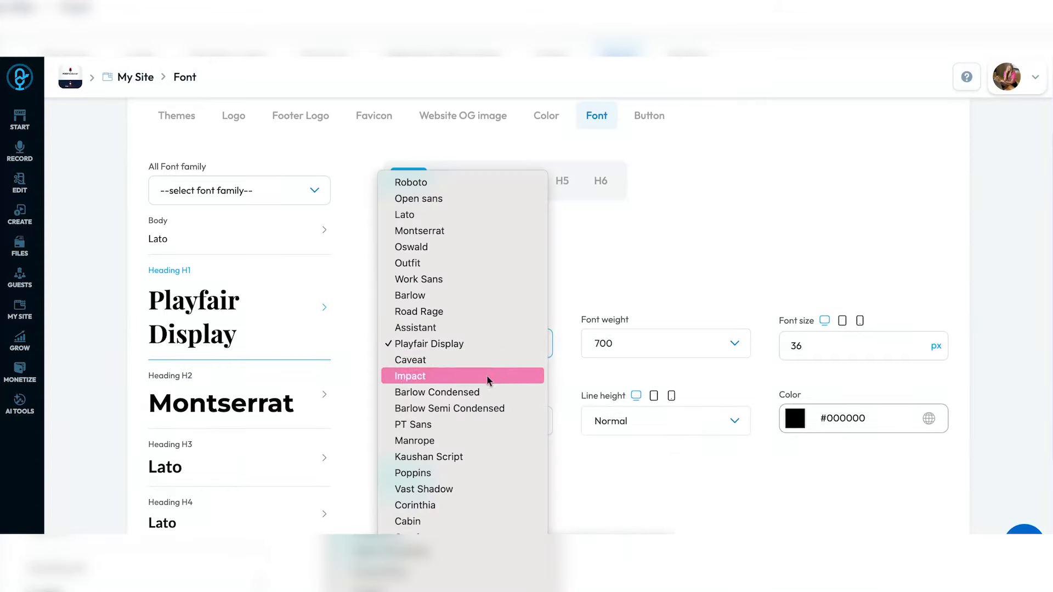
left_click(483, 390)
left_click(509, 347)
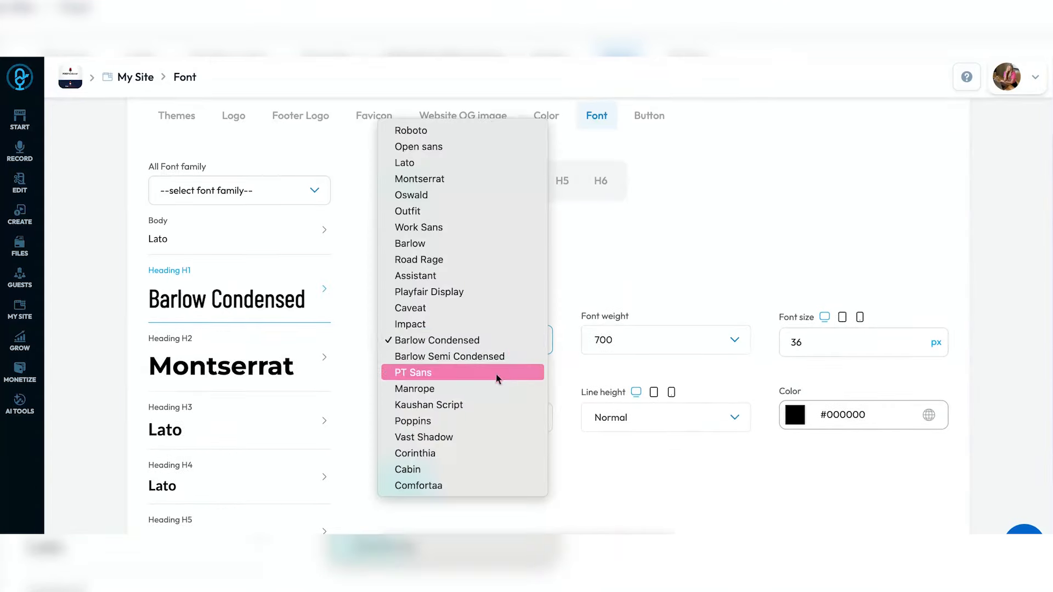
left_click(491, 371)
- Give H1 font weight 500, size 45 px and line height 1.5
left_click(716, 350)
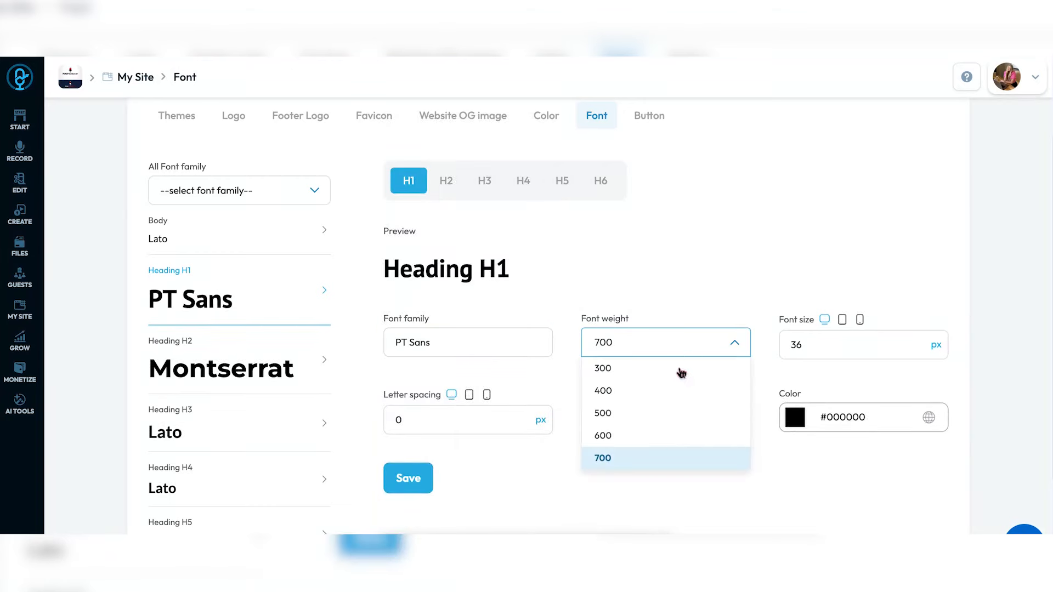
left_click(667, 409)
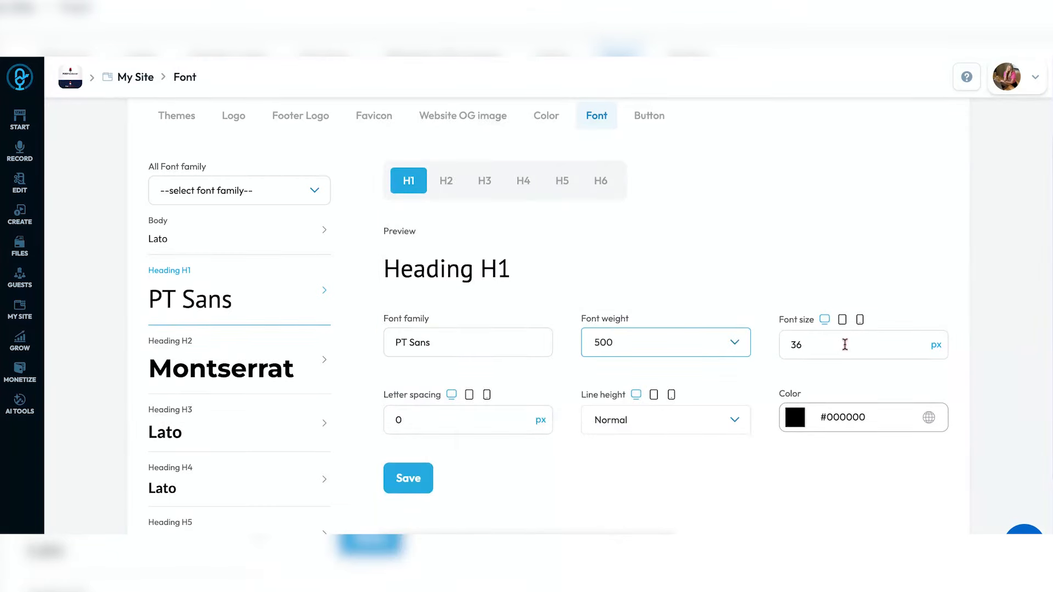
double_click(893, 351)
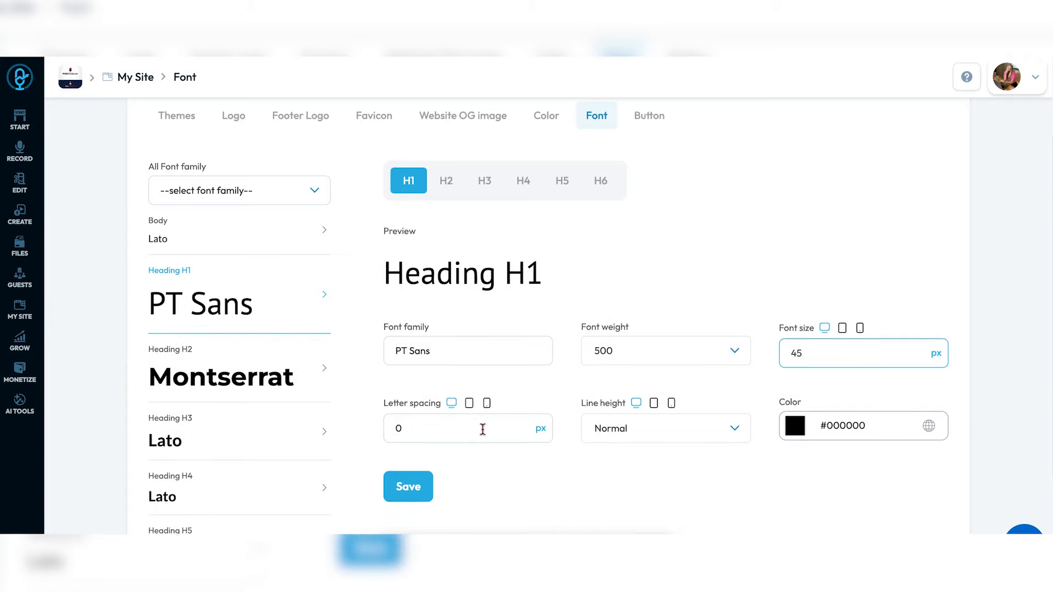
scroll(726, 438, "down", 5)
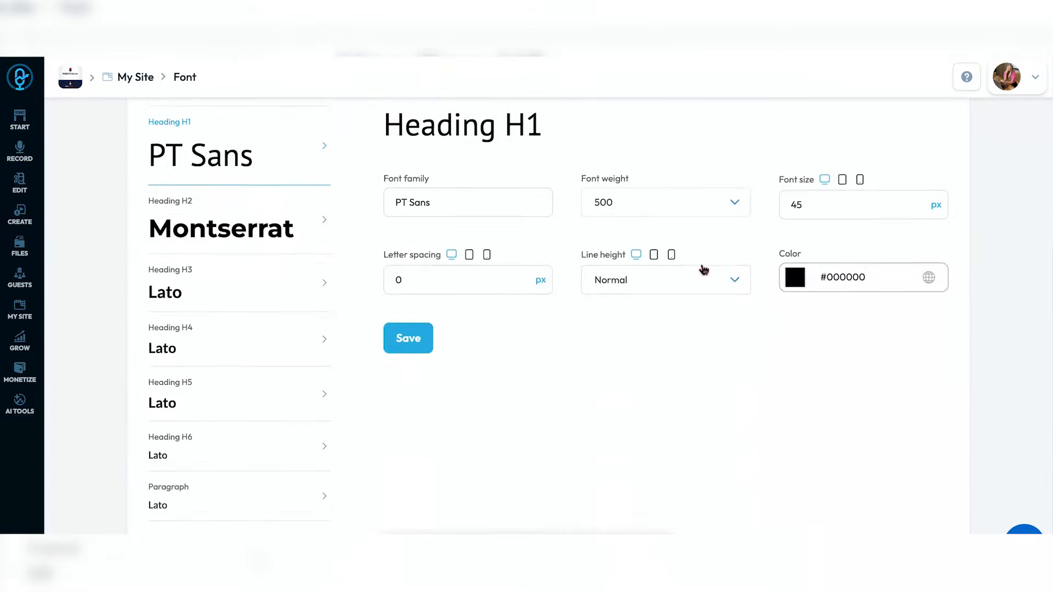
left_click(701, 281)
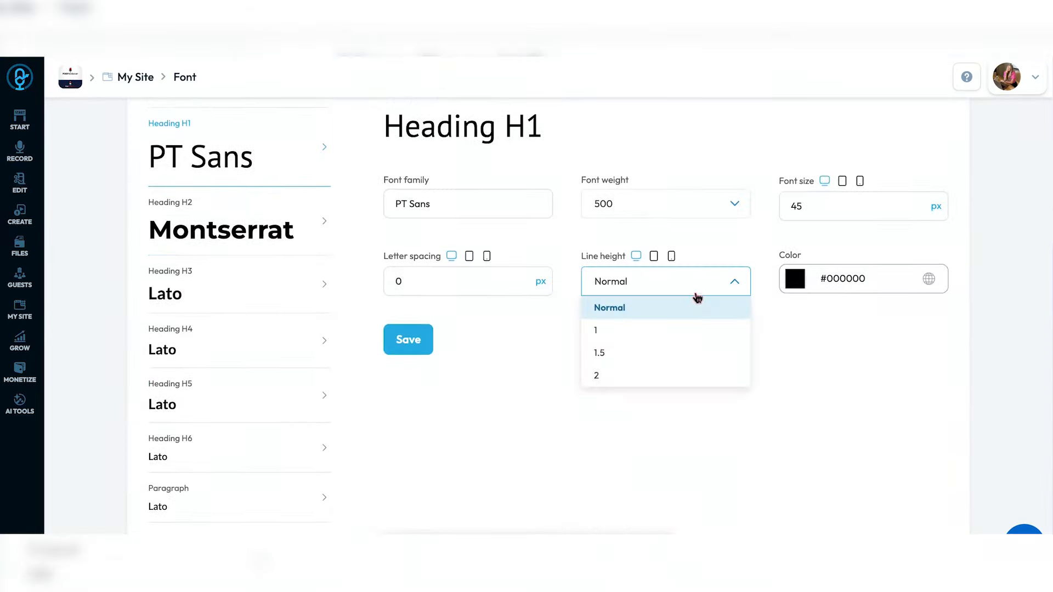
left_click(666, 354)
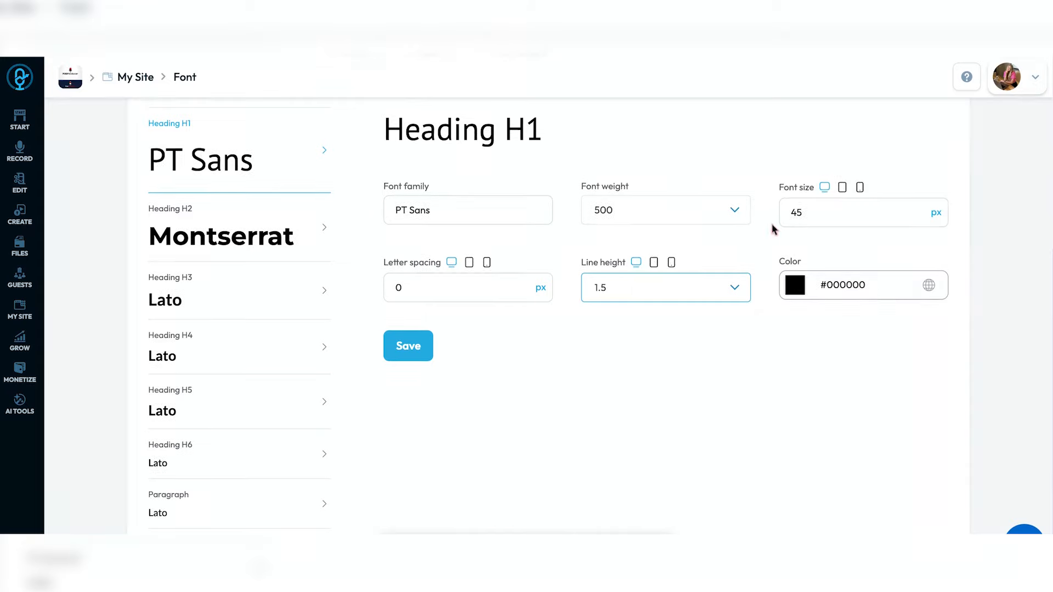
scroll(460, 351, "up", 3)
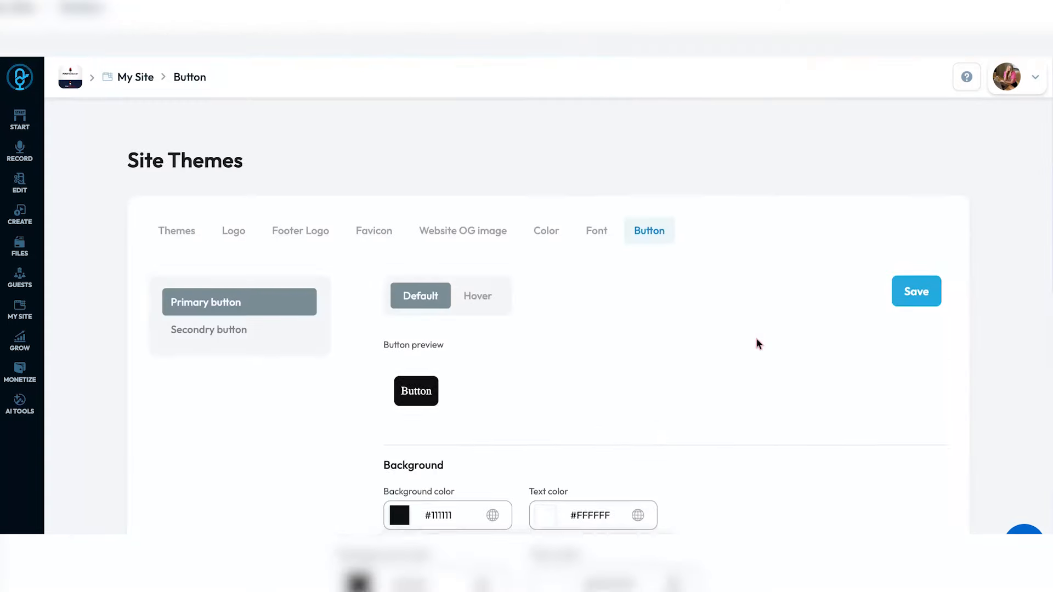
- Set the primary button background colour to red #FF0000
scroll(759, 344, "down", 1)
left_click(399, 396)
left_click_drag(514, 289, 552, 178)
left_click(635, 273)
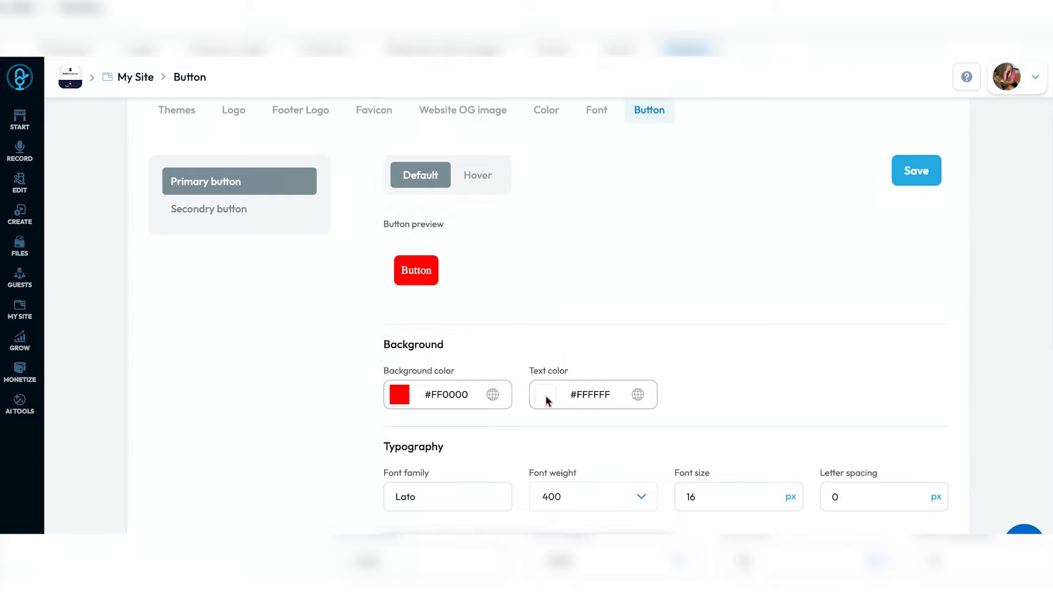
- Change the primary button font from Lato to Montserrat
scroll(493, 369, "down", 5)
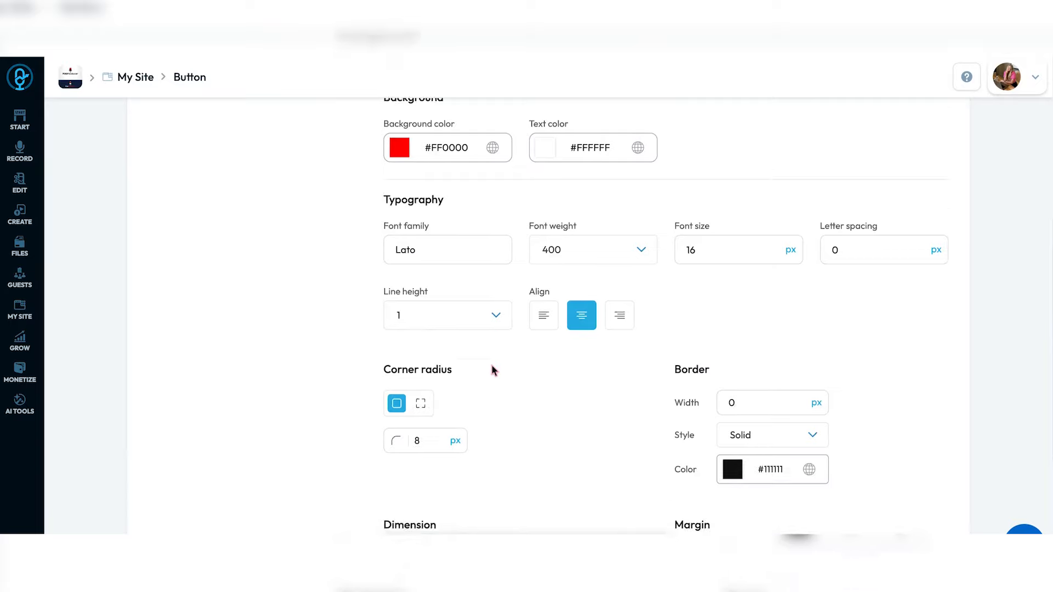
left_click(463, 221)
left_click(463, 229)
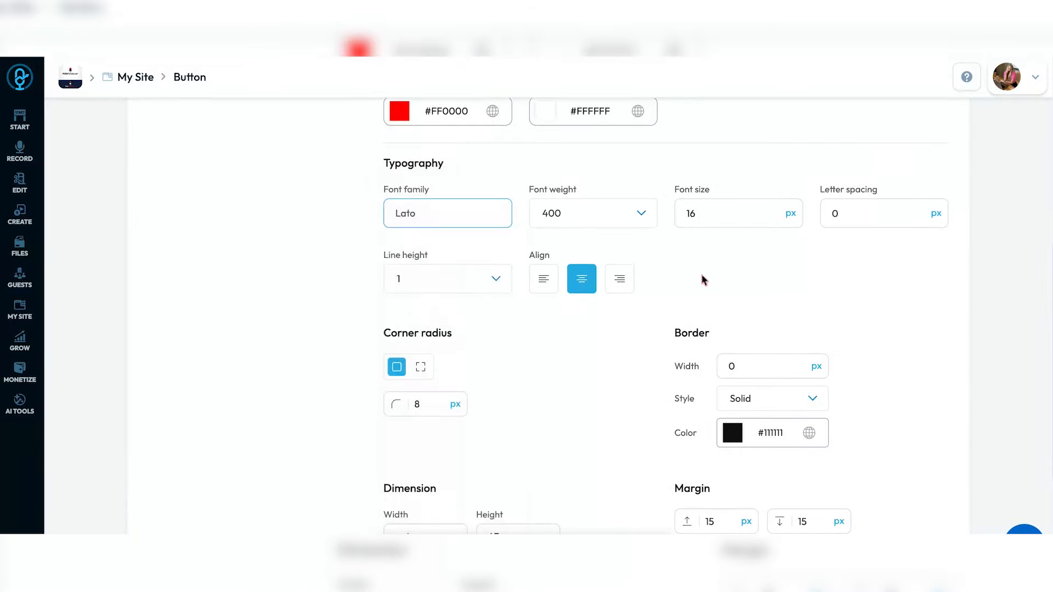
scroll(755, 302, "down", 1)
scroll(756, 303, "down", 3)
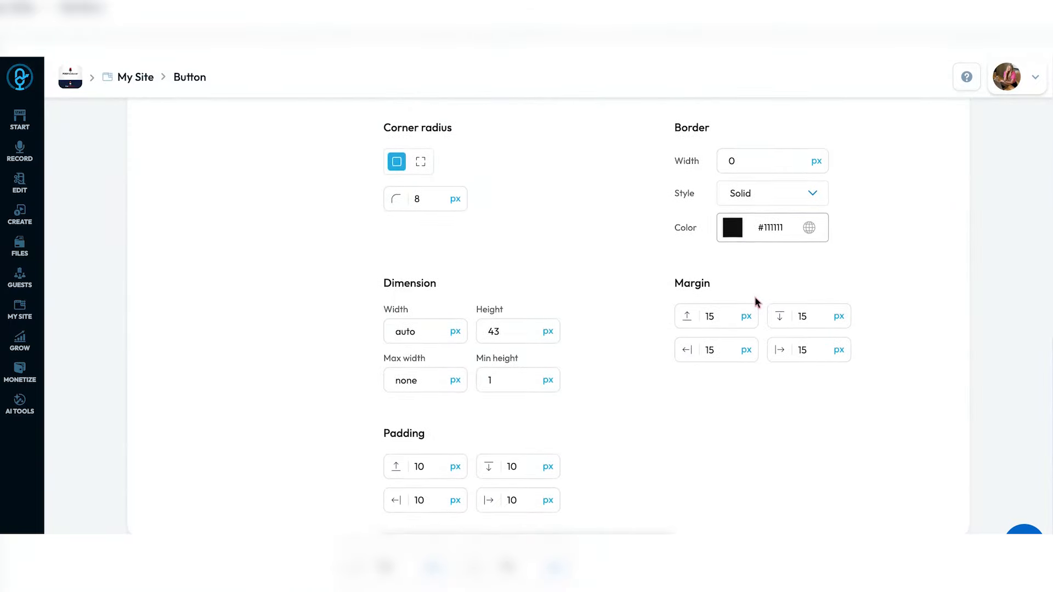
scroll(756, 302, "up", 2)
scroll(756, 302, "up", 9)
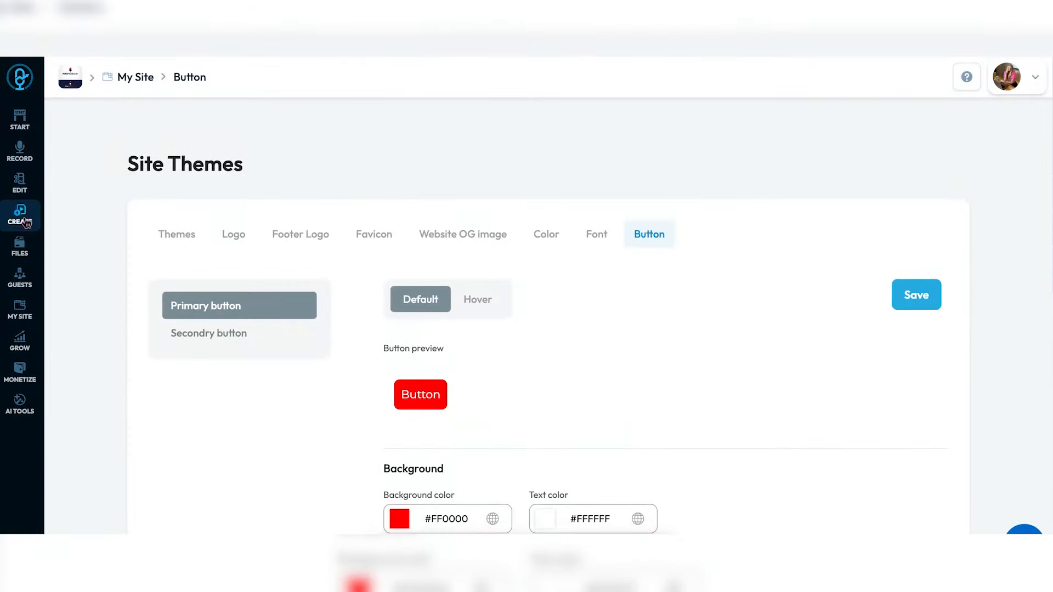
- Open Page Builder from My Site and scroll through the first page of pages
left_click(19, 310)
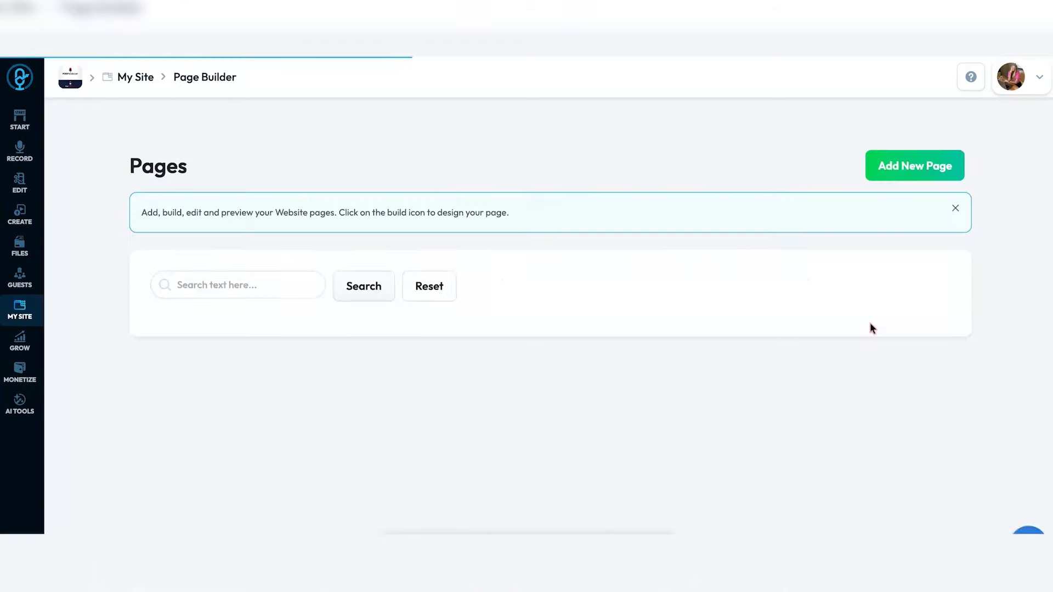
scroll(871, 330, "down", 2)
scroll(872, 328, "down", 3)
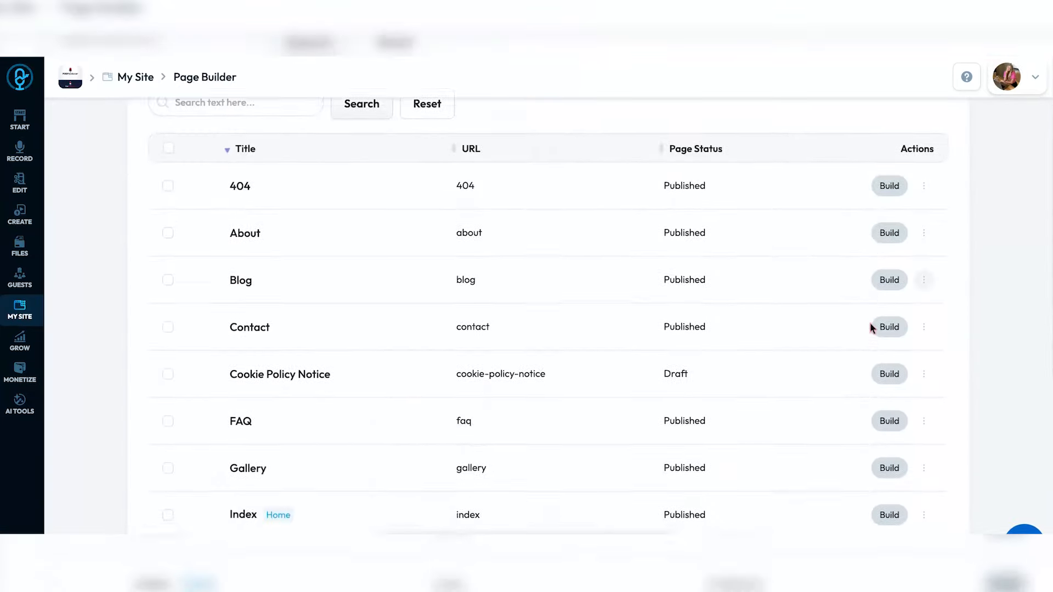
scroll(872, 328, "down", 3)
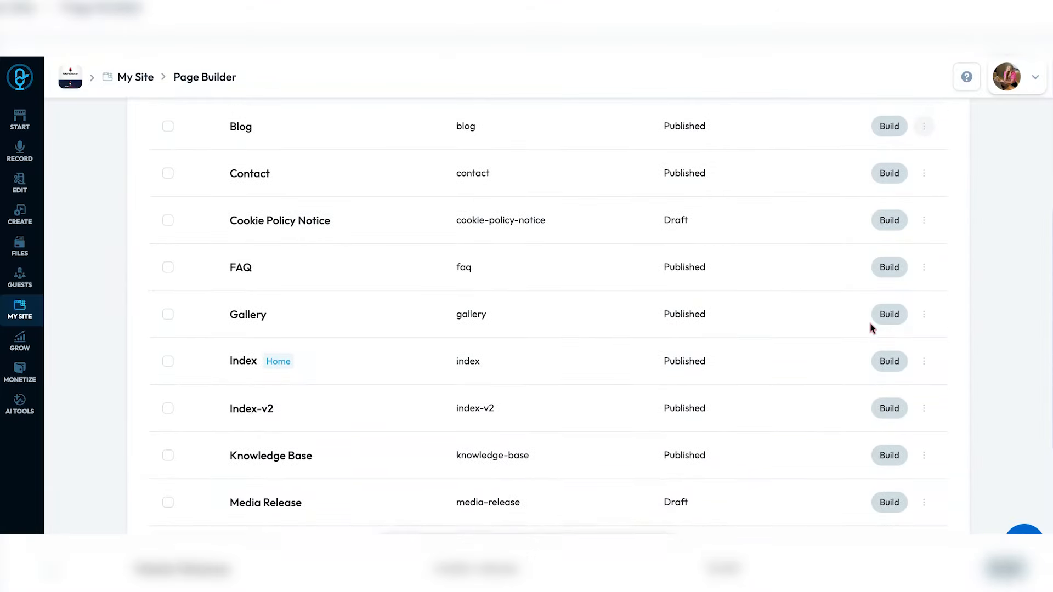
scroll(871, 328, "down", 3)
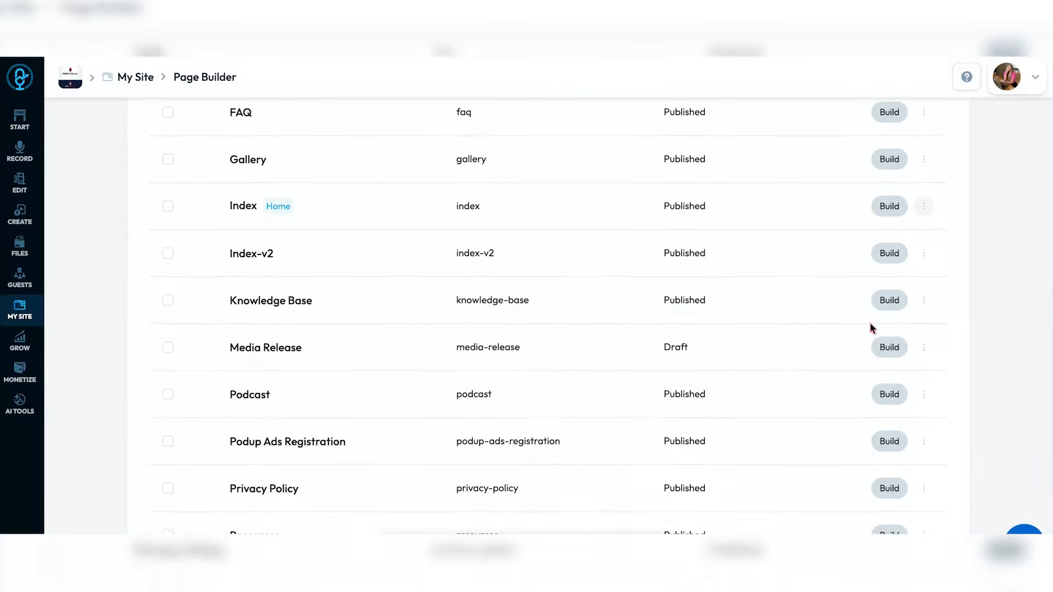
scroll(871, 329, "up", 2)
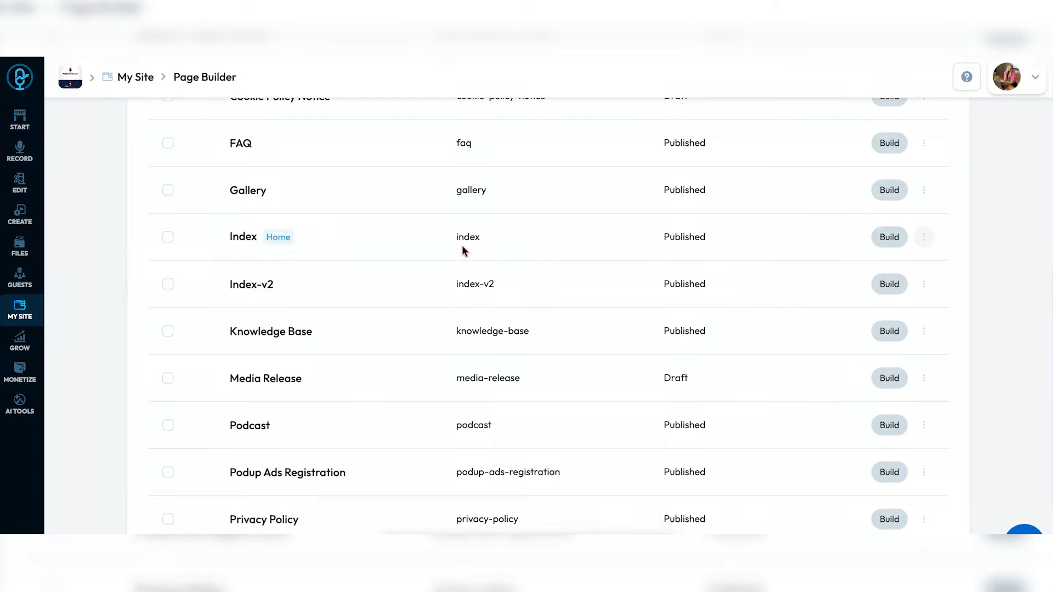
scroll(746, 256, "down", 3)
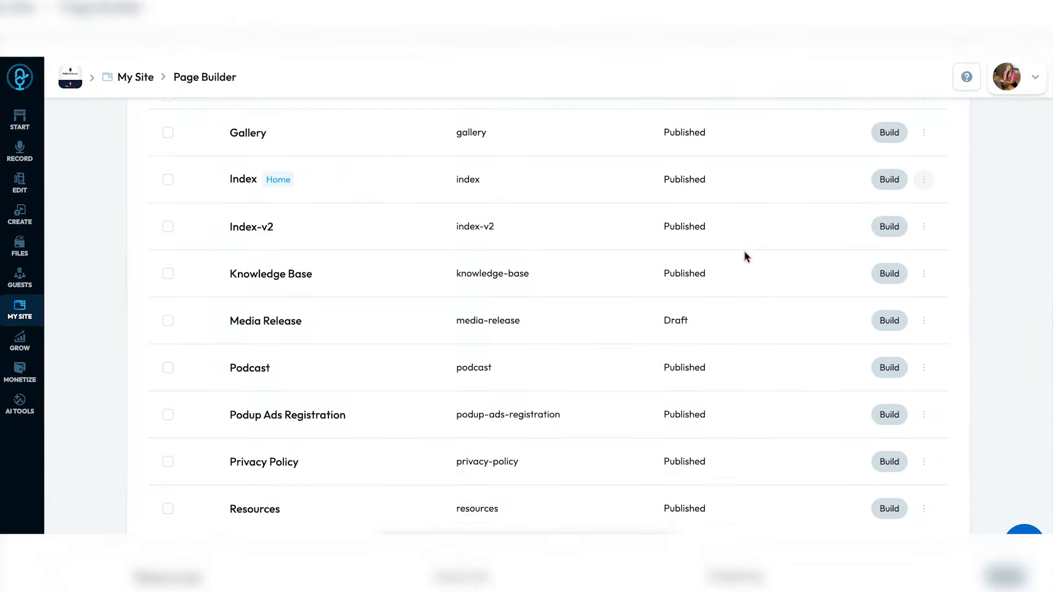
scroll(747, 257, "up", 5)
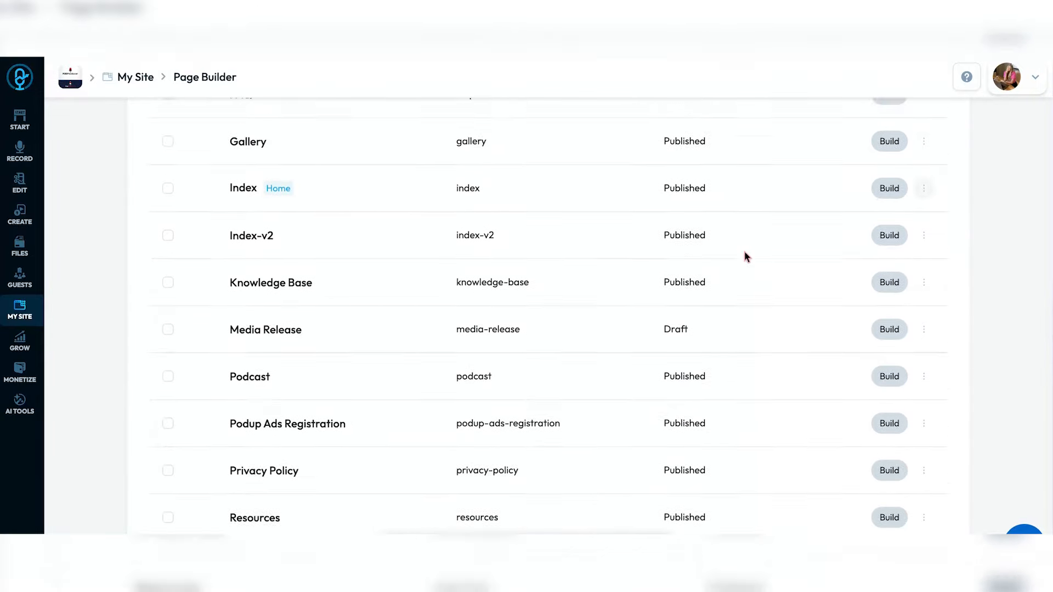
scroll(747, 256, "up", 2)
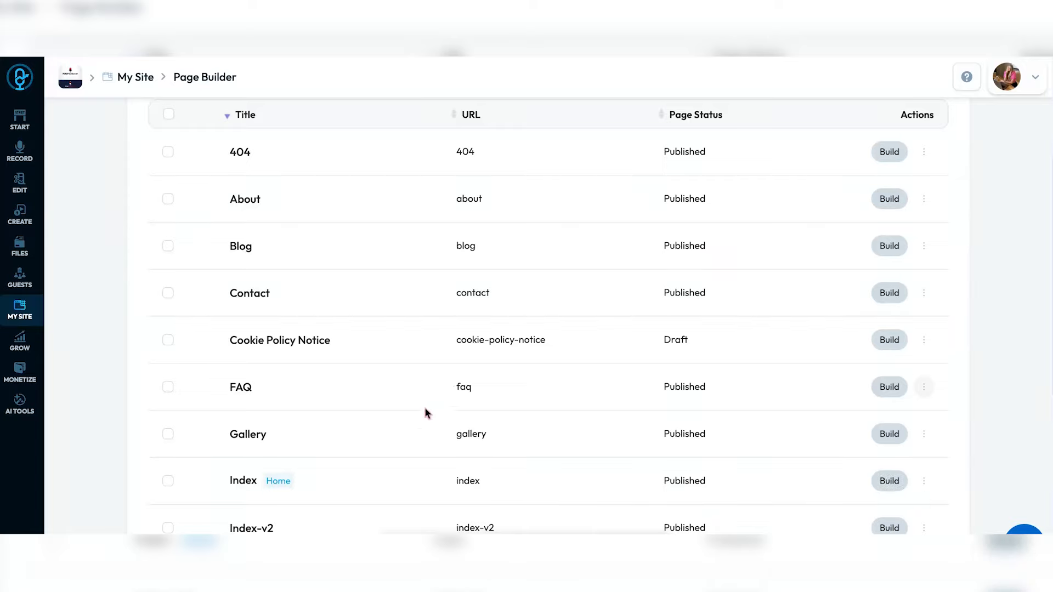
scroll(442, 383, "down", 2)
scroll(445, 370, "down", 5)
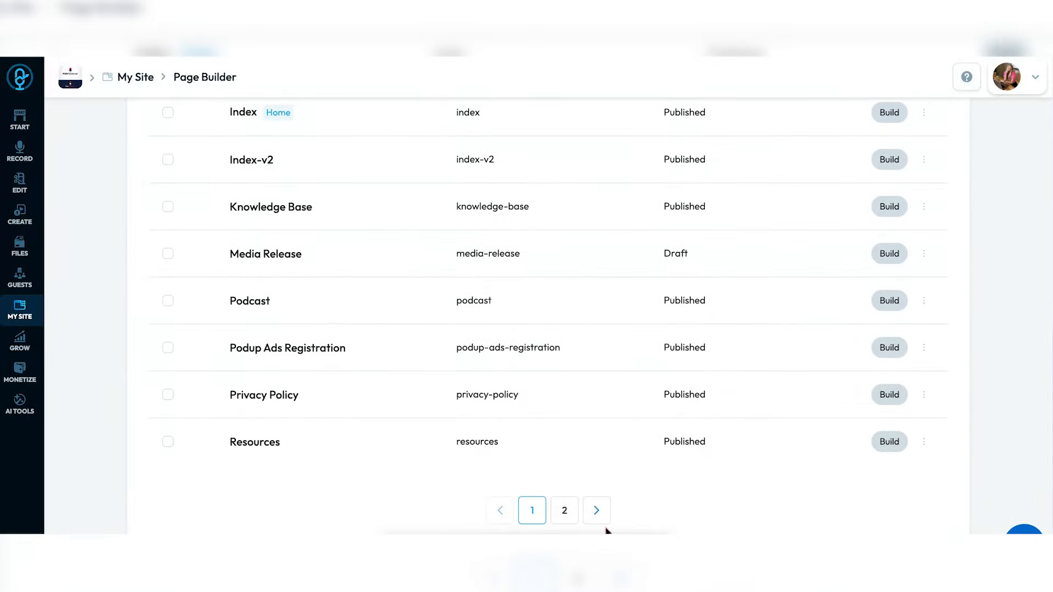
- View page 2 of the Pages list, then return to page 1
left_click(562, 514)
scroll(560, 514, "down", 2)
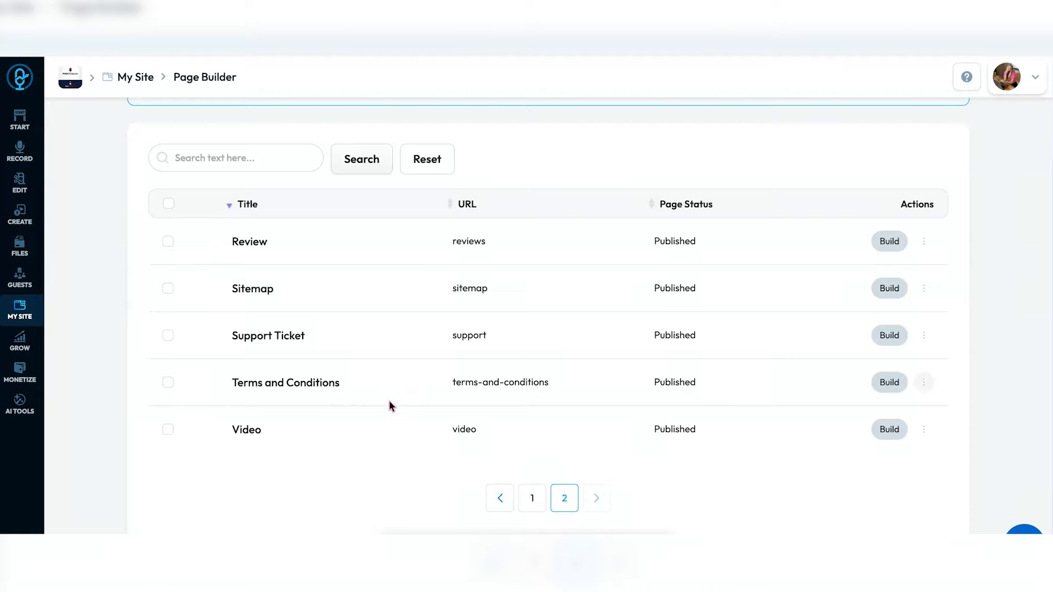
left_click(533, 499)
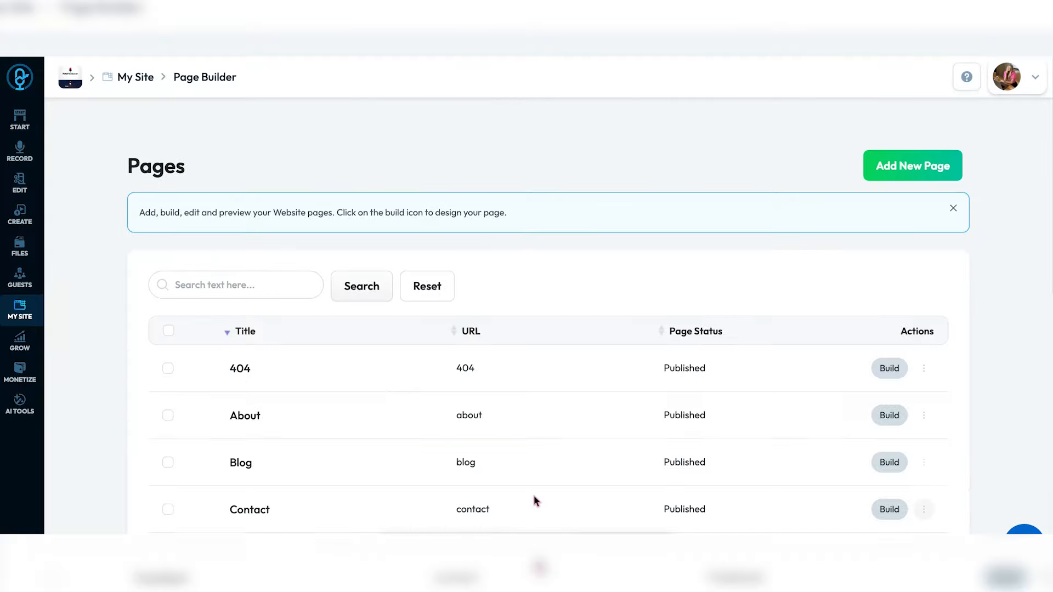
scroll(534, 500, "down", 4)
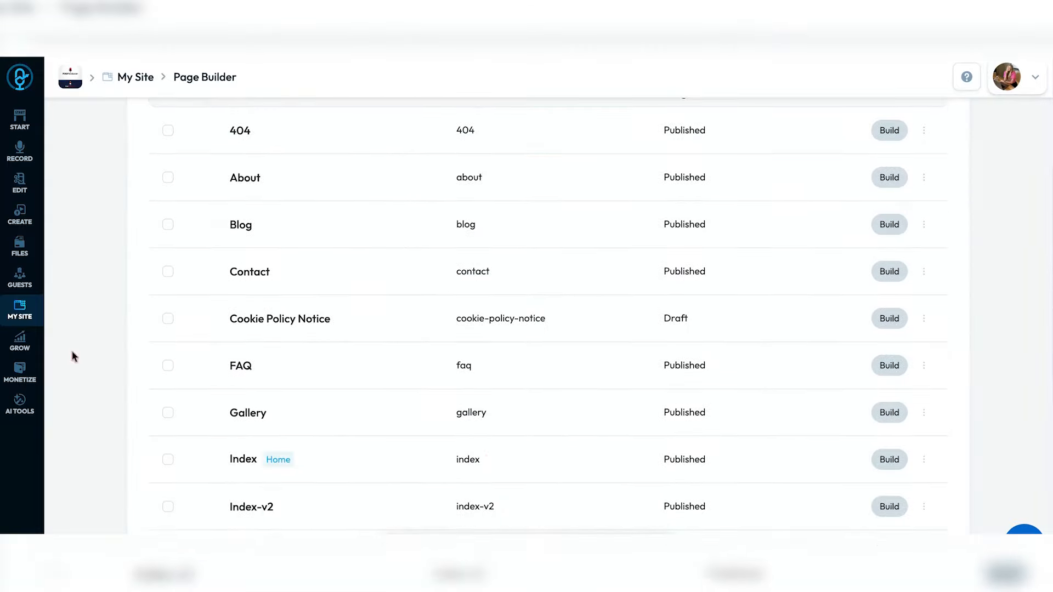
left_click(21, 310)
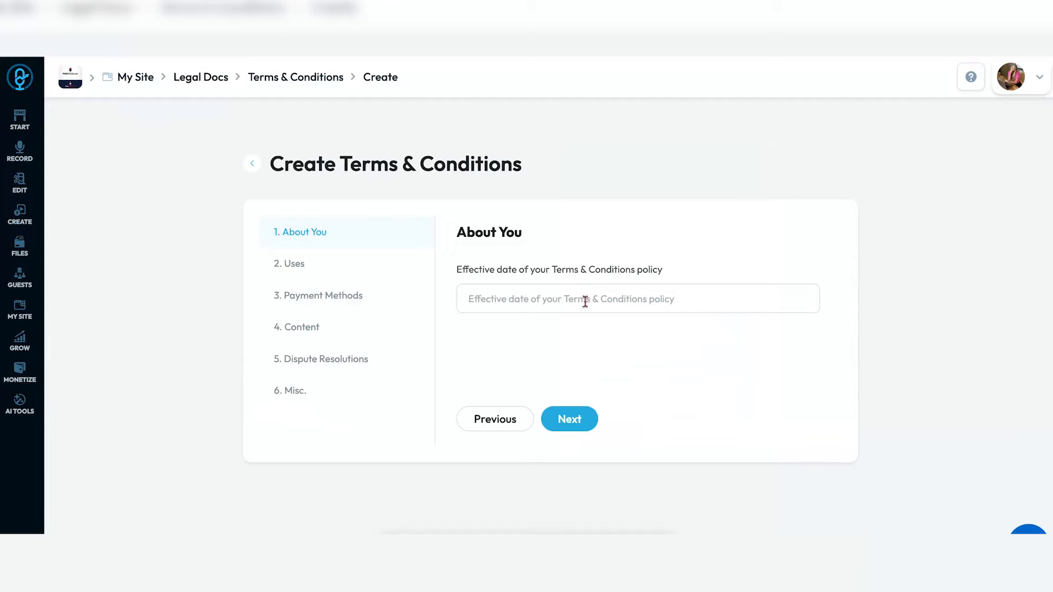
- Set the Terms & Conditions effective date to January 22, 2025 and enter the legal address
left_click(585, 301)
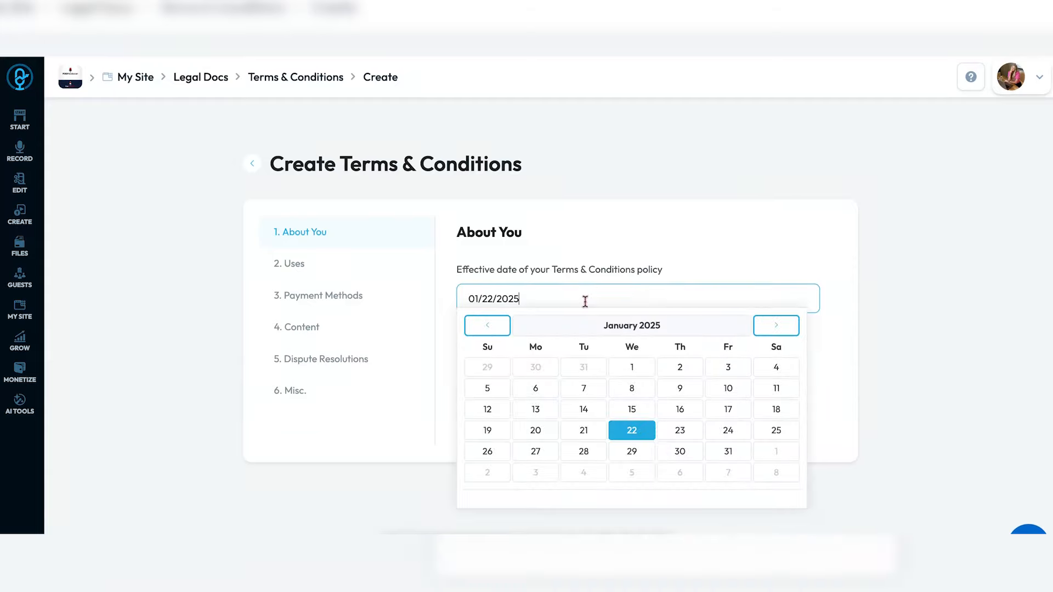
left_click(631, 431)
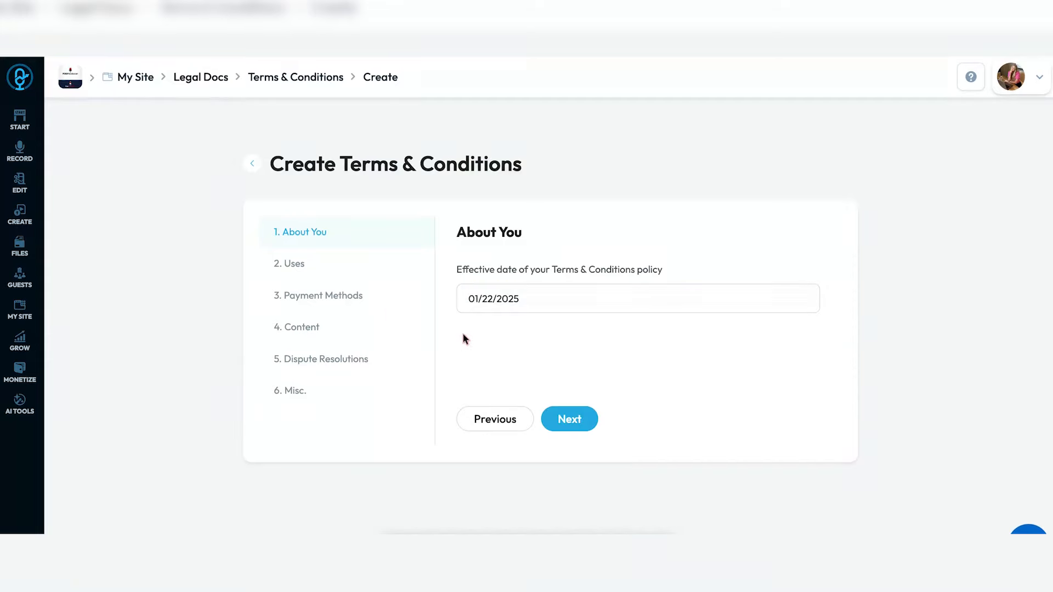
left_click(564, 422)
left_click(556, 322)
type("1234 addr")
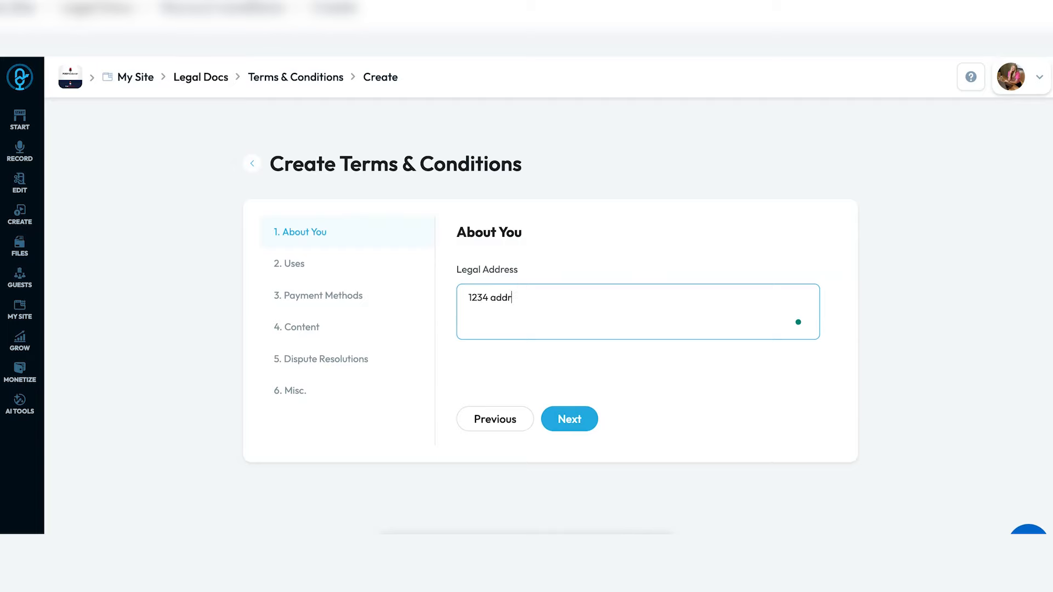
type("ess!")
left_click(566, 427)
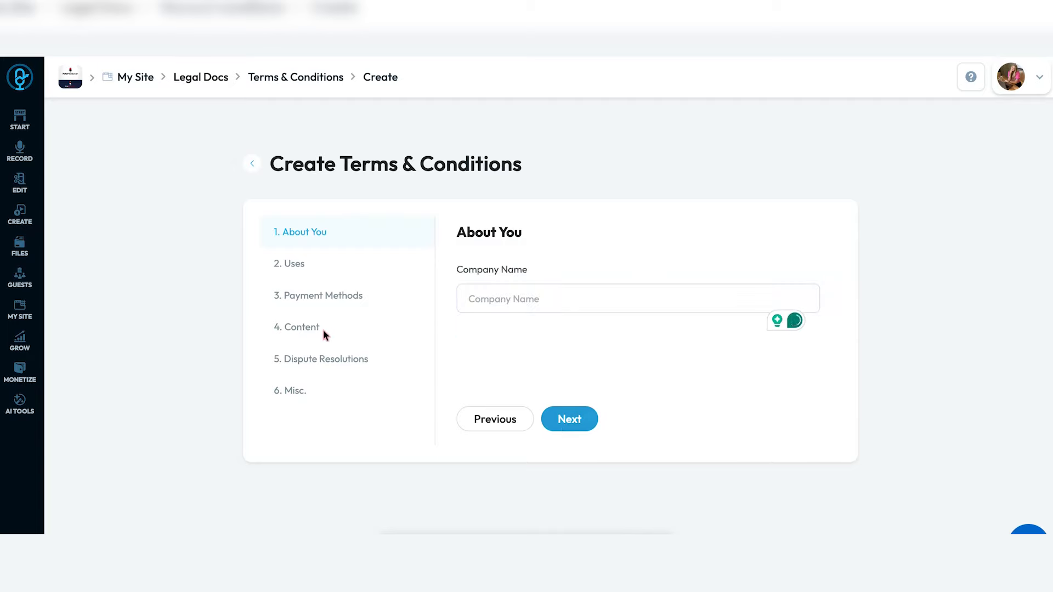
left_click(507, 304)
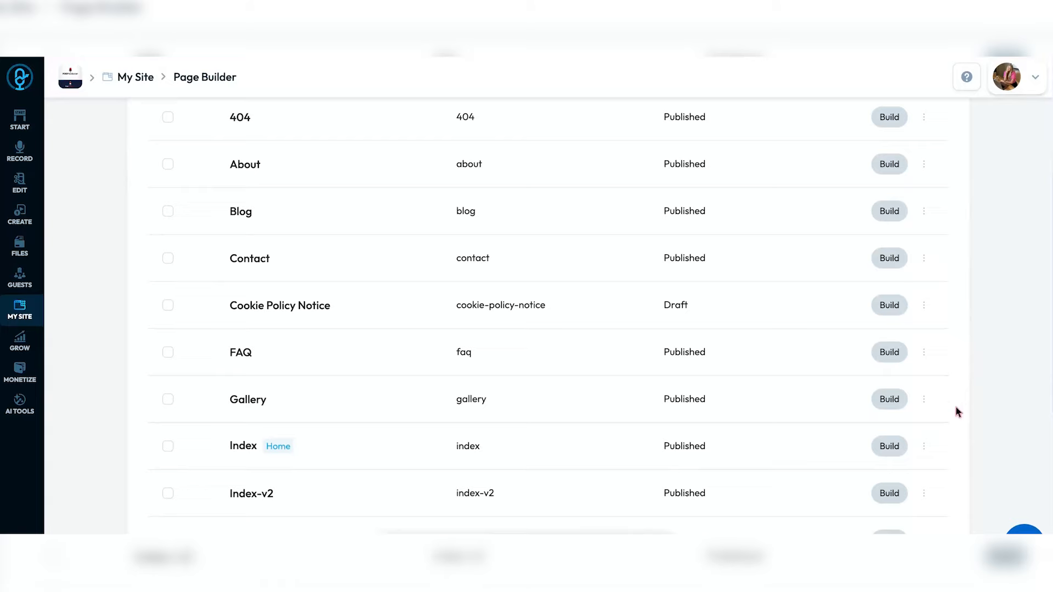
- Edit the Index page (title Index, URL index, default theme header and footer) and view its SEO details
left_click(924, 448)
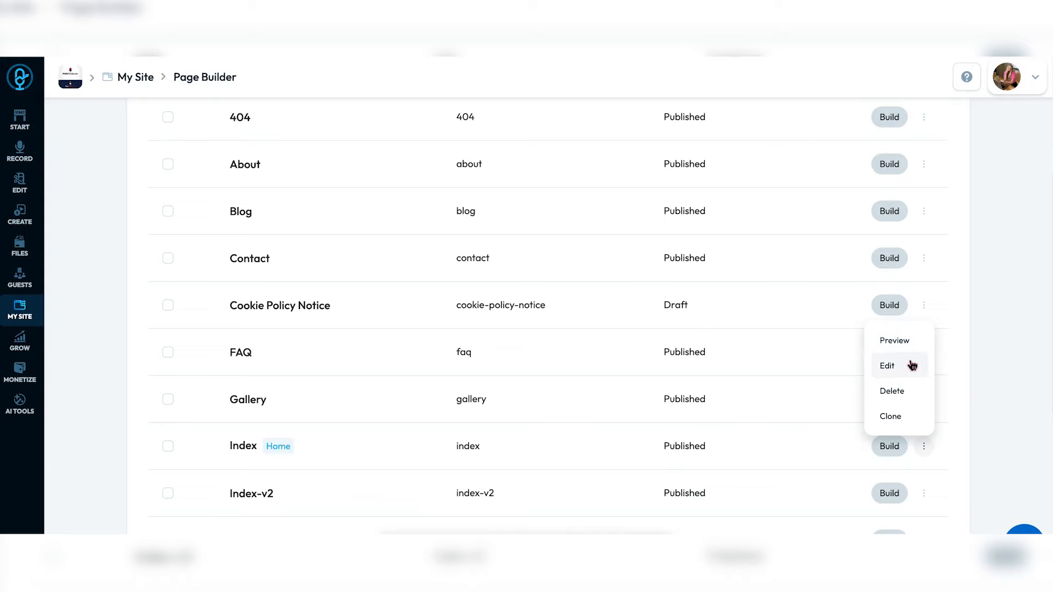
left_click(912, 366)
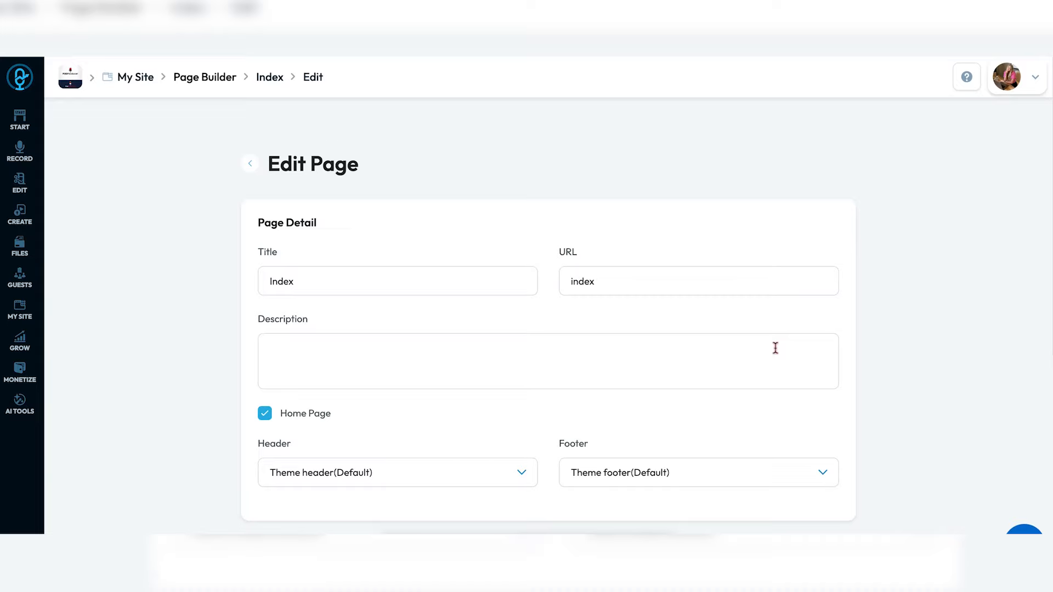
scroll(776, 348, "down", 3)
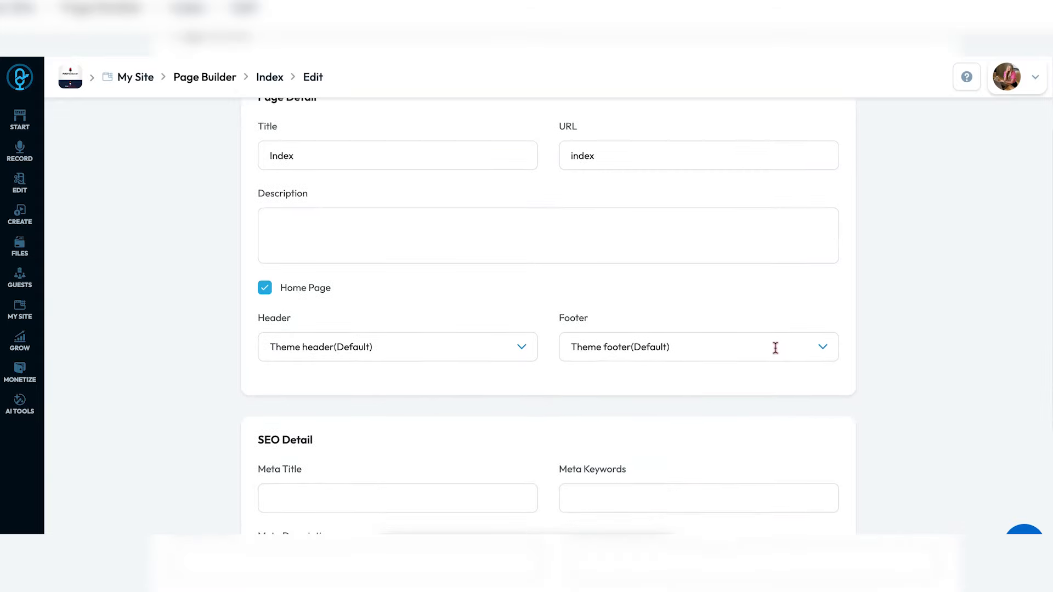
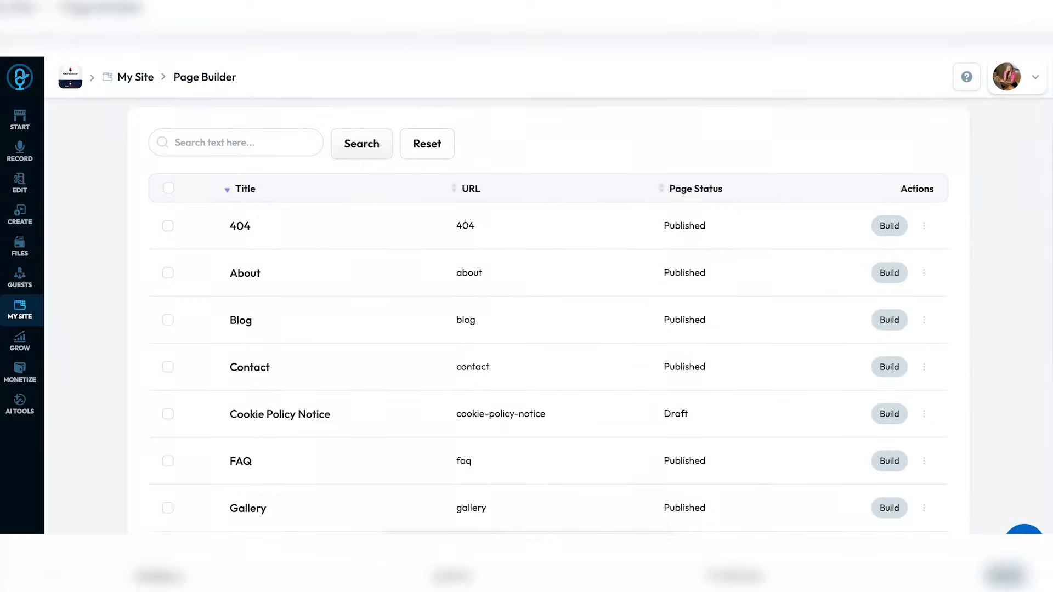
- Scroll to the Home row in the Page Builder list and Build it from its actions
scroll(956, 377, "down", 4)
left_click(923, 358)
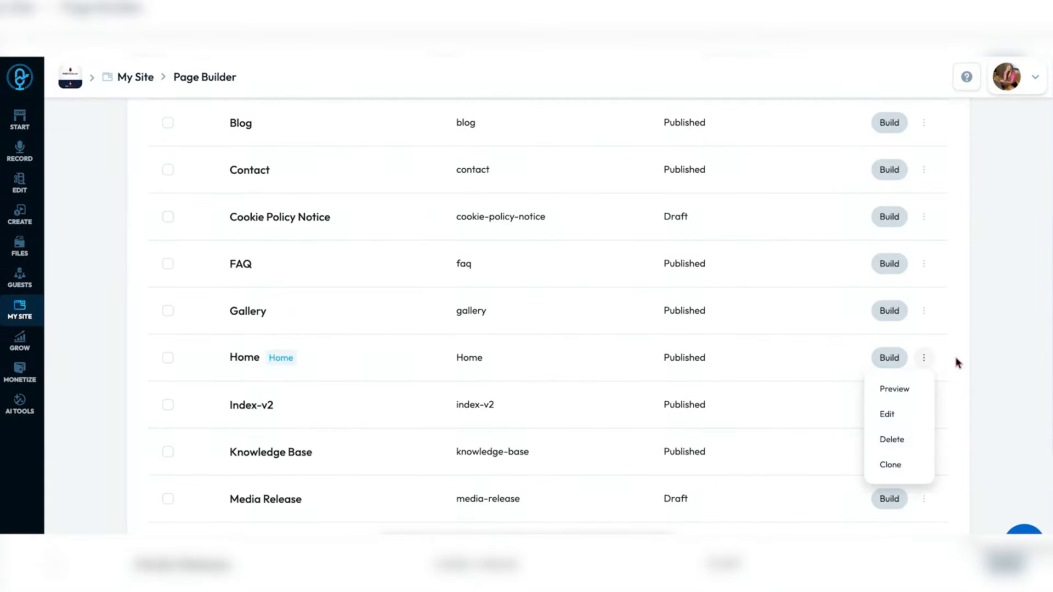
left_click(889, 358)
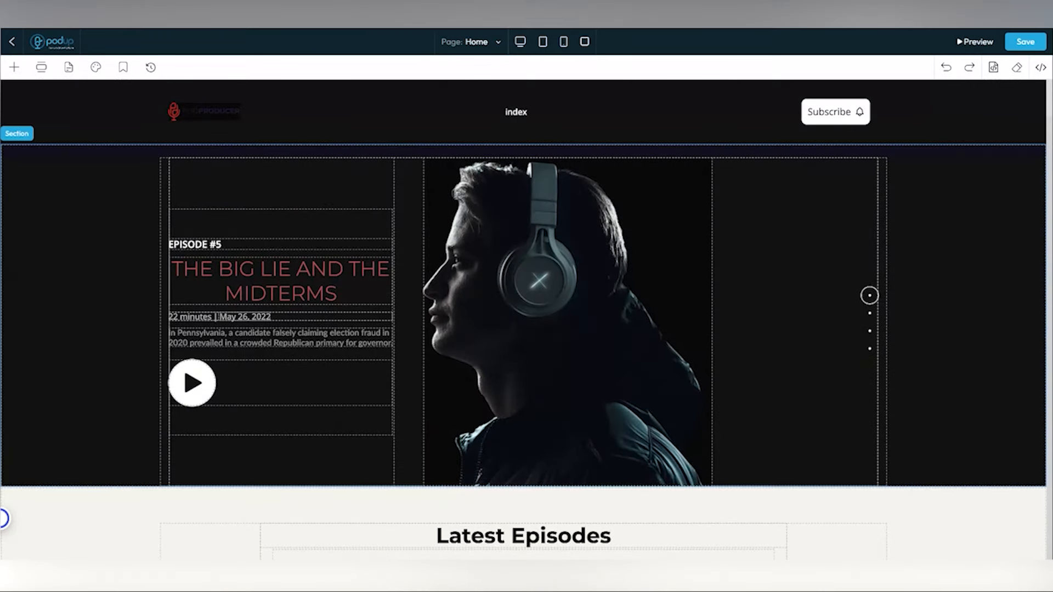
scroll(524, 340, "down", 1)
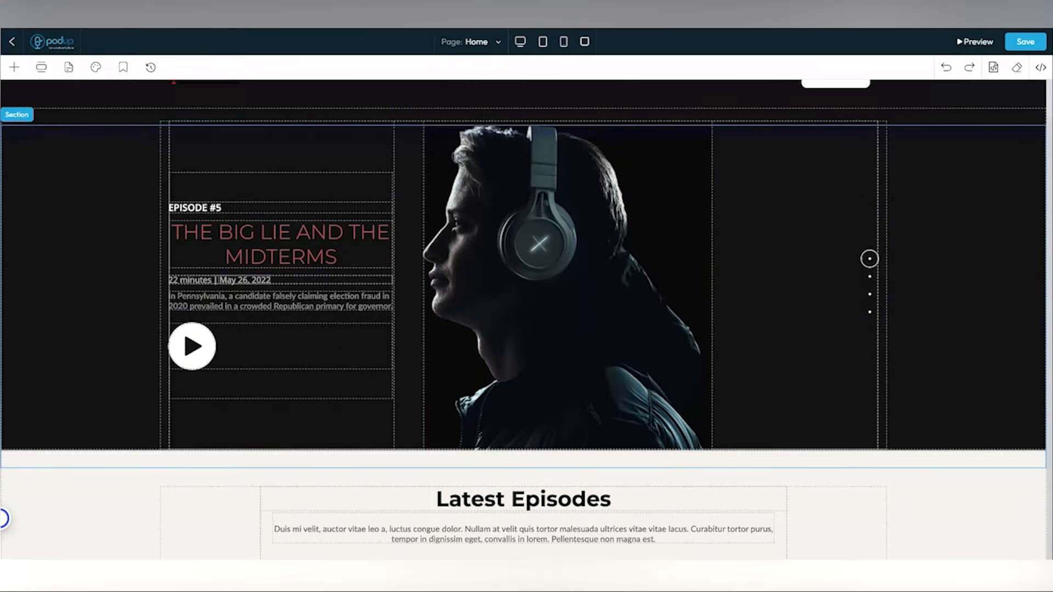
scroll(523, 318, "down", 2)
scroll(523, 318, "down", 10)
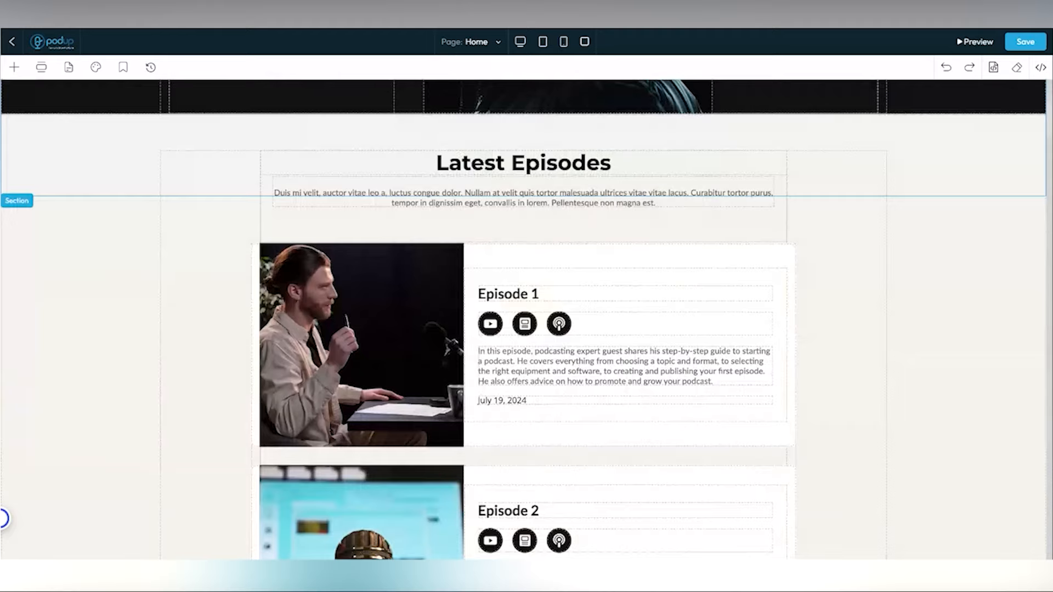
scroll(524, 318, "up", 1)
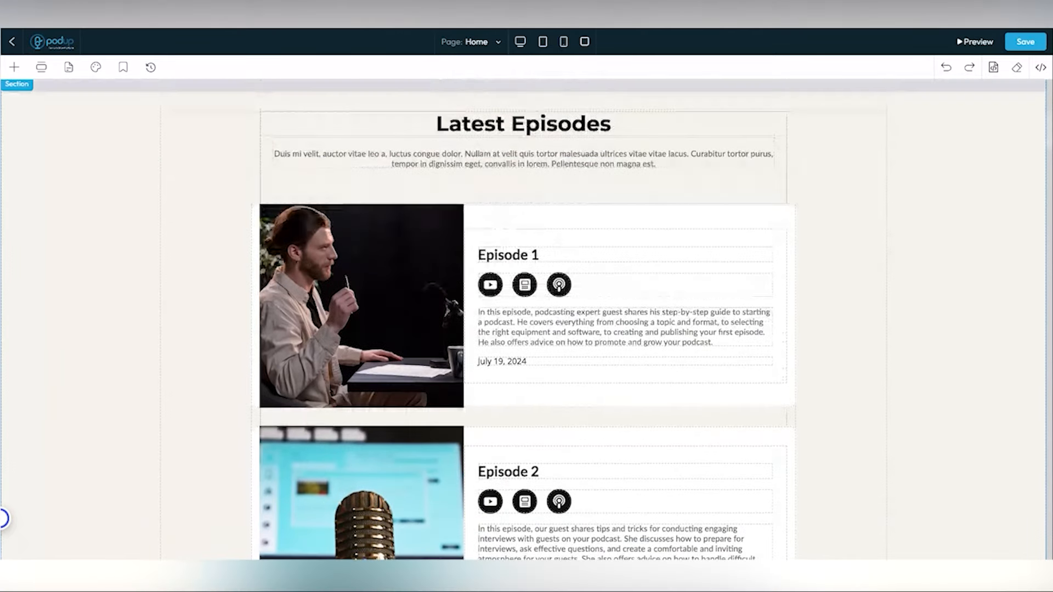
scroll(478, 231, "up", 1)
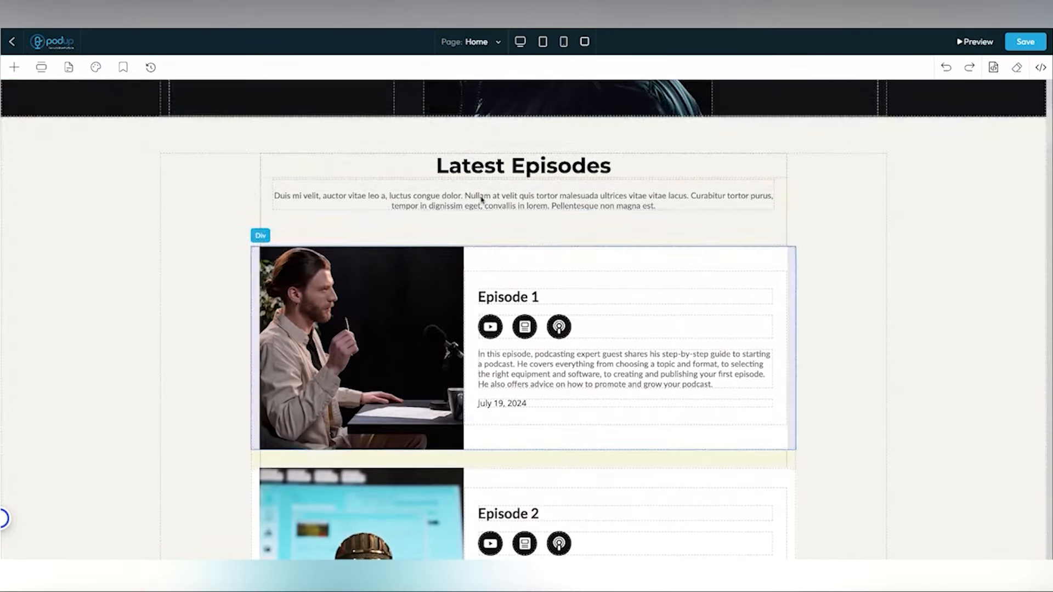
scroll(478, 231, "down", 20)
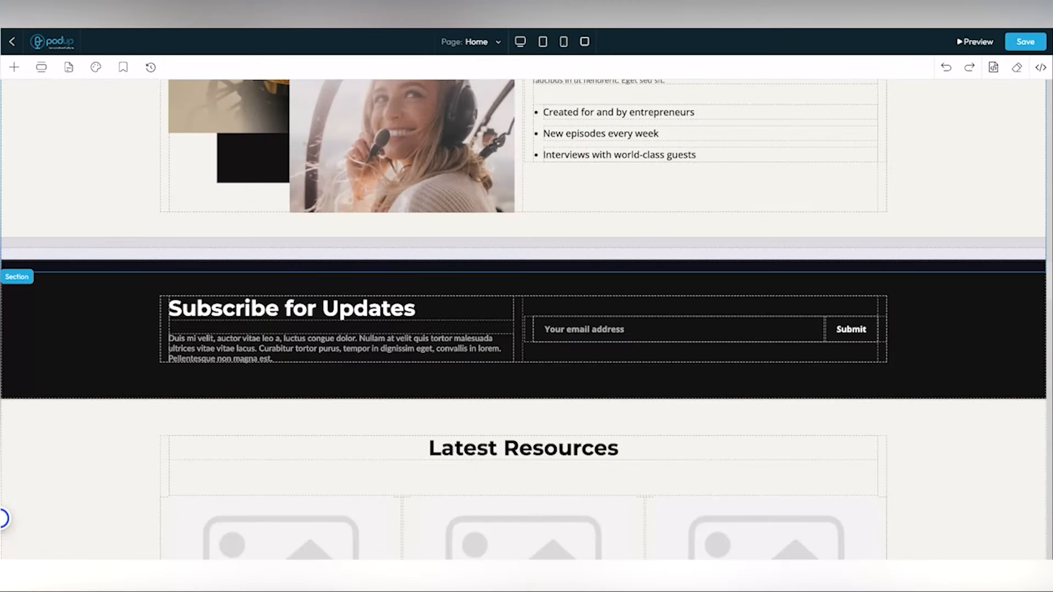
scroll(525, 310, "down", 10)
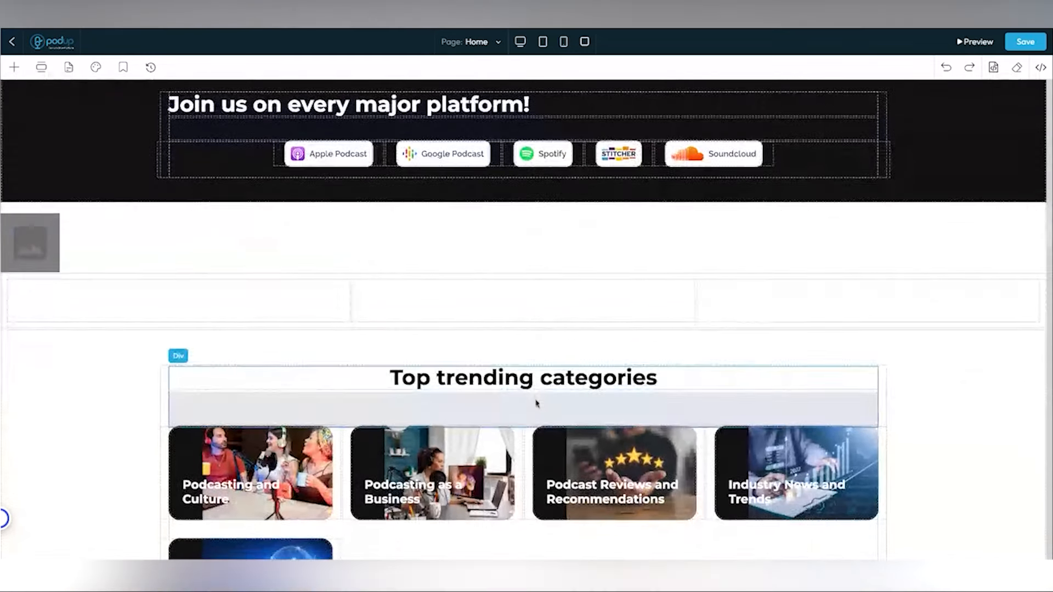
scroll(536, 403, "down", 15)
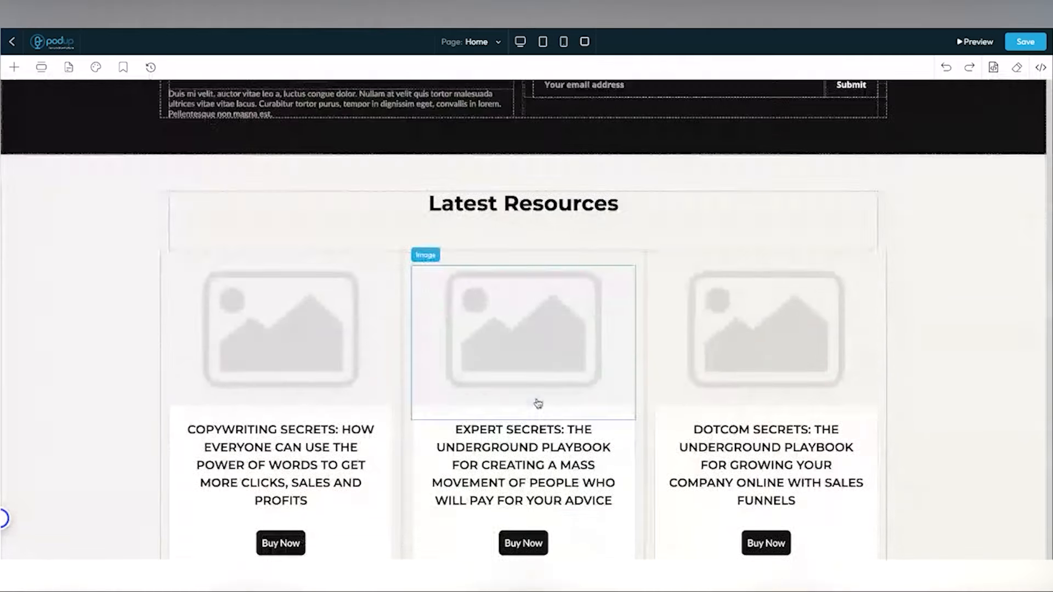
scroll(538, 403, "down", 2)
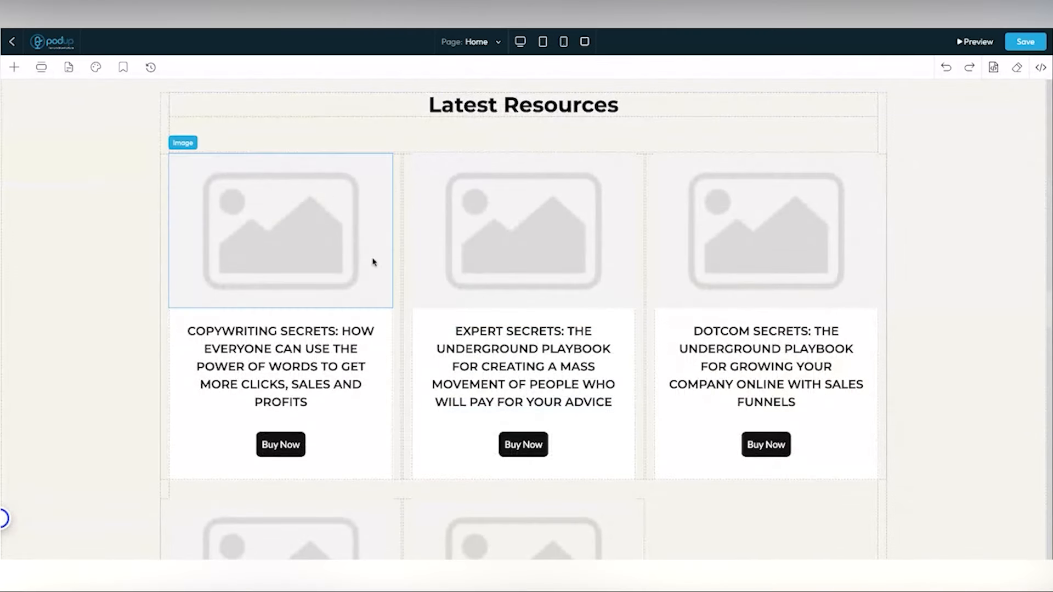
left_click(13, 69)
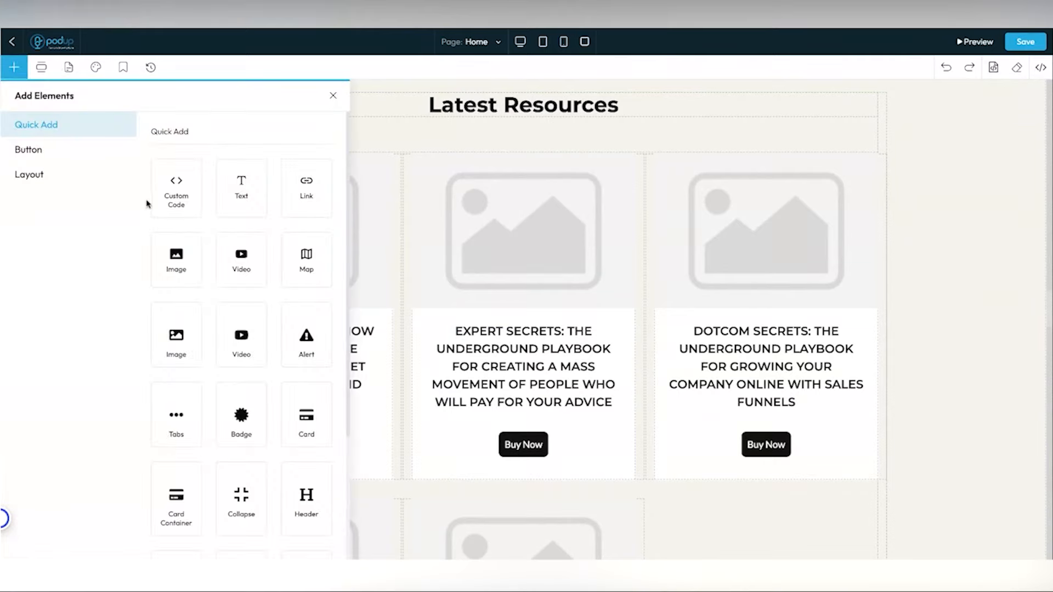
- Place an Image element into the MIRO card column
scroll(214, 229, "down", 1)
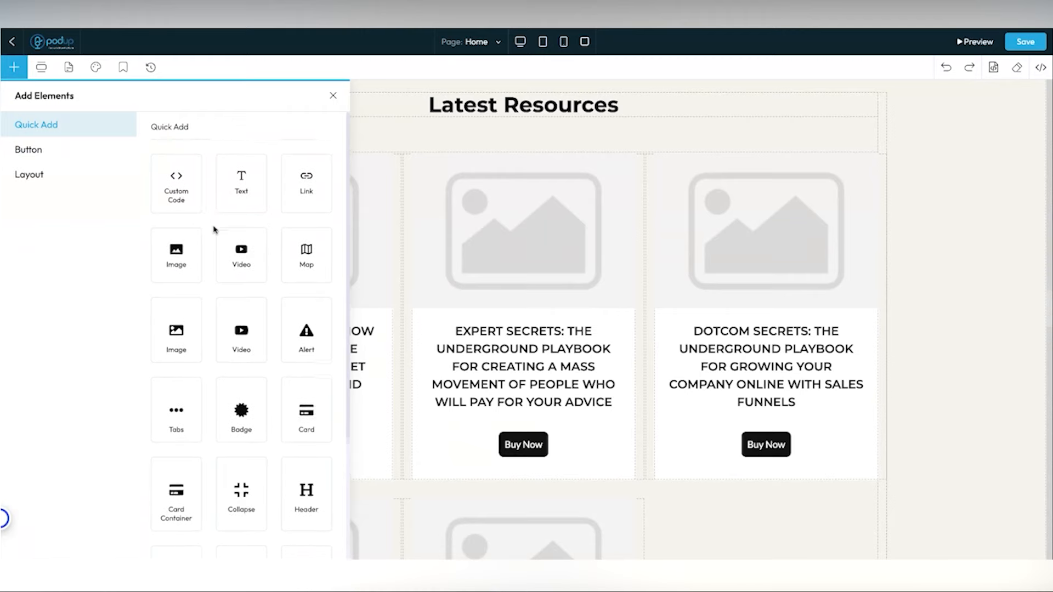
scroll(508, 301, "down", 6)
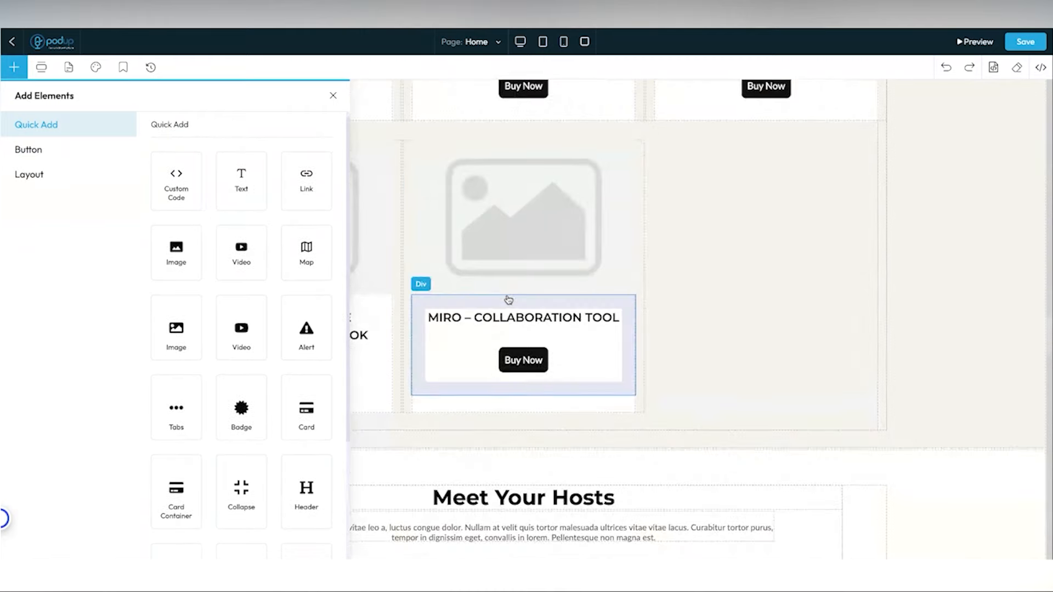
scroll(509, 299, "down", 2)
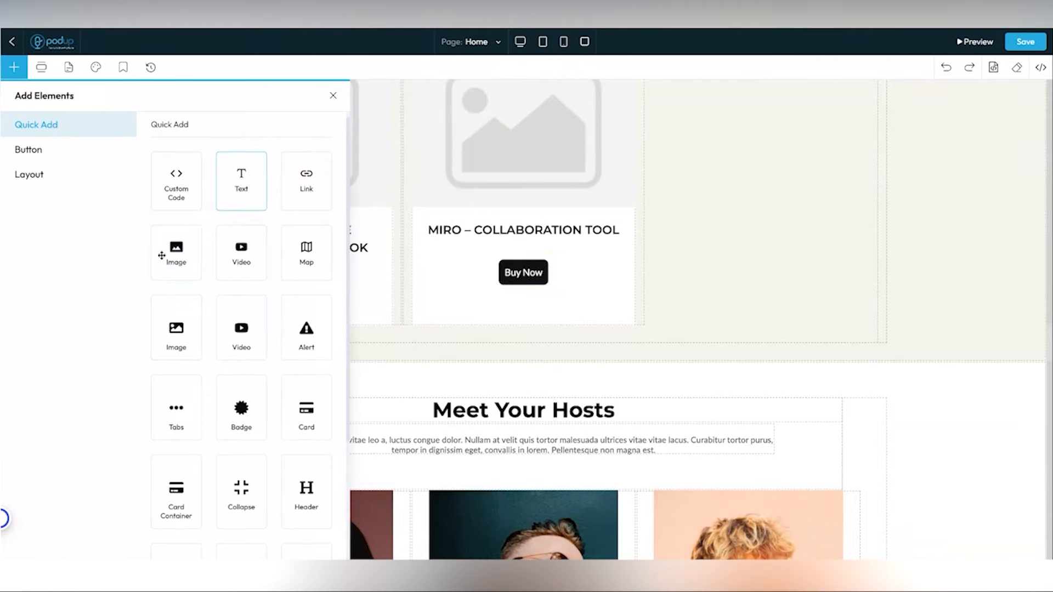
left_click_drag(166, 252, 403, 307)
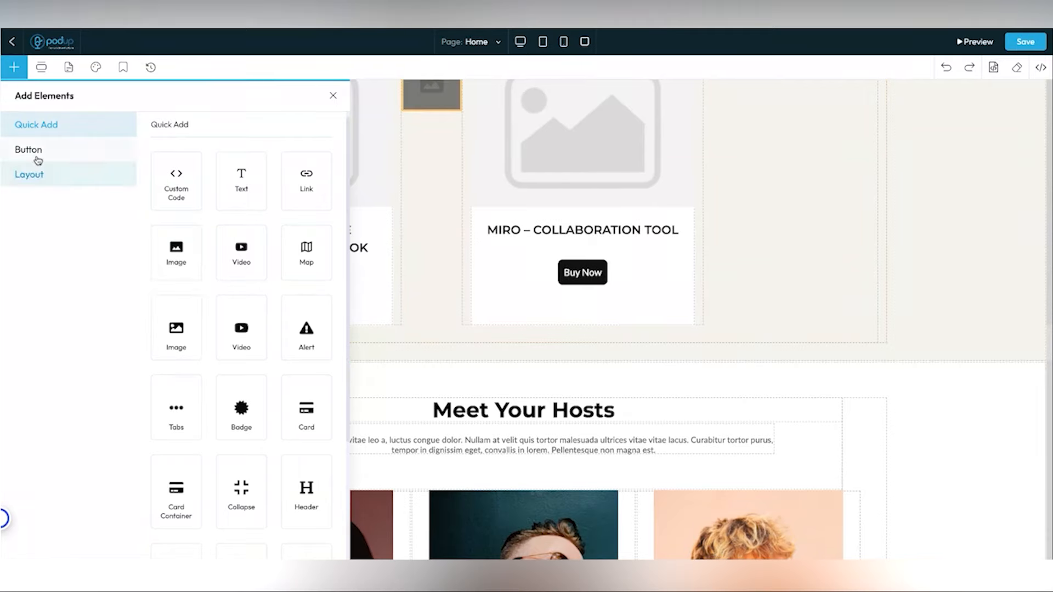
- Browse the Button and Layout elements, then bring up the ready-made section library
left_click(36, 158)
left_click(36, 174)
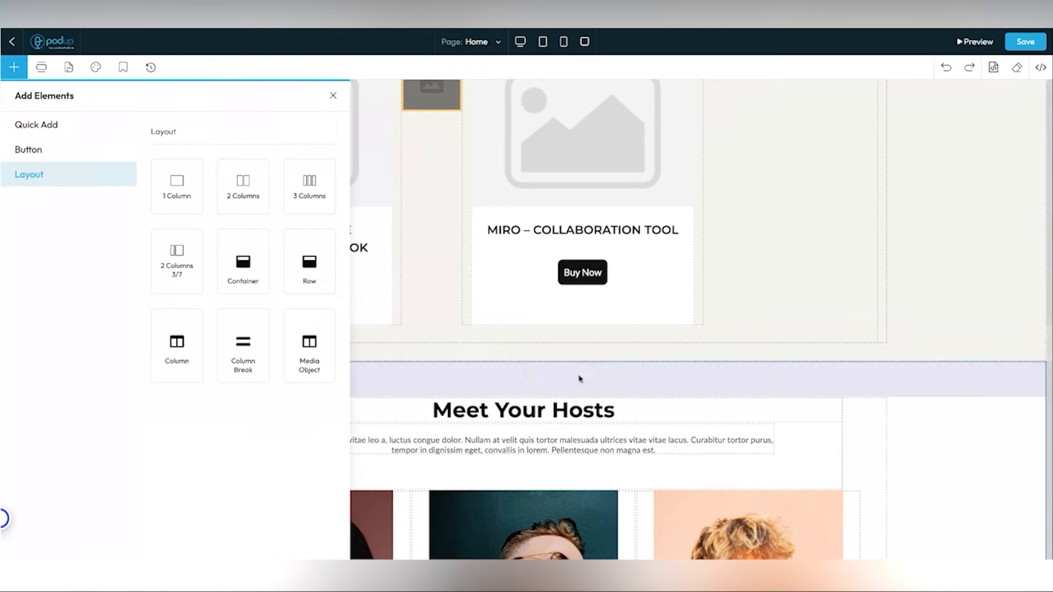
left_click(41, 67)
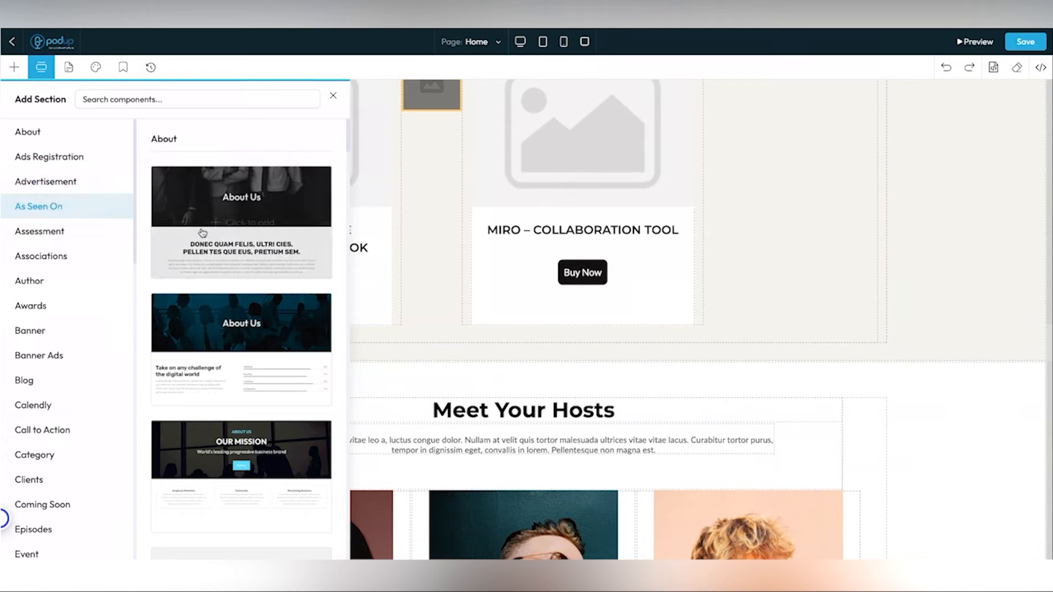
- Browse the section categories and select the About category
mouse_move(203, 233)
scroll(200, 232, "down", 1)
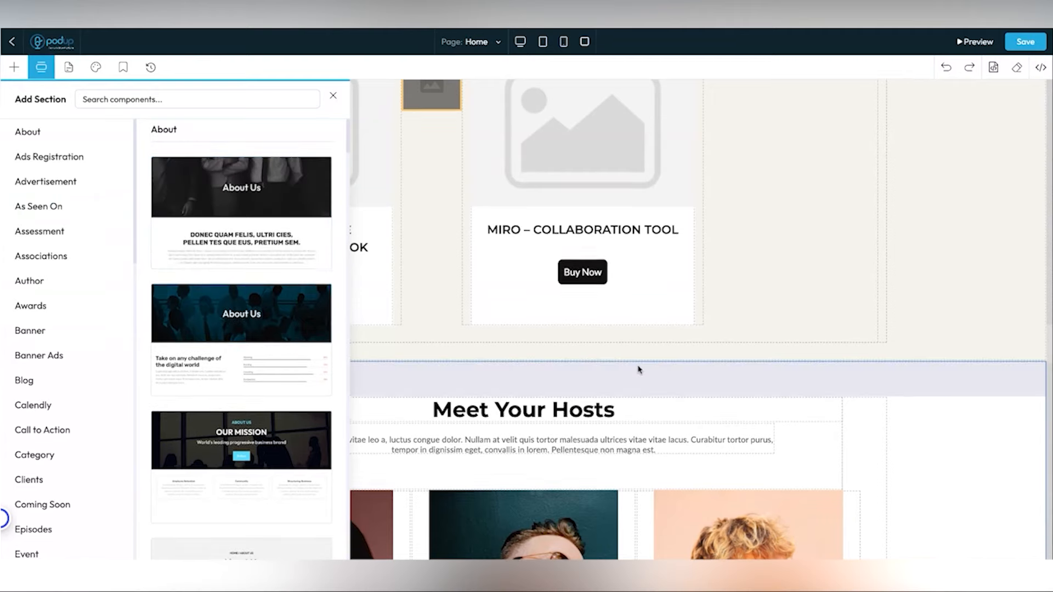
scroll(636, 370, "down", 1)
scroll(637, 370, "down", 1)
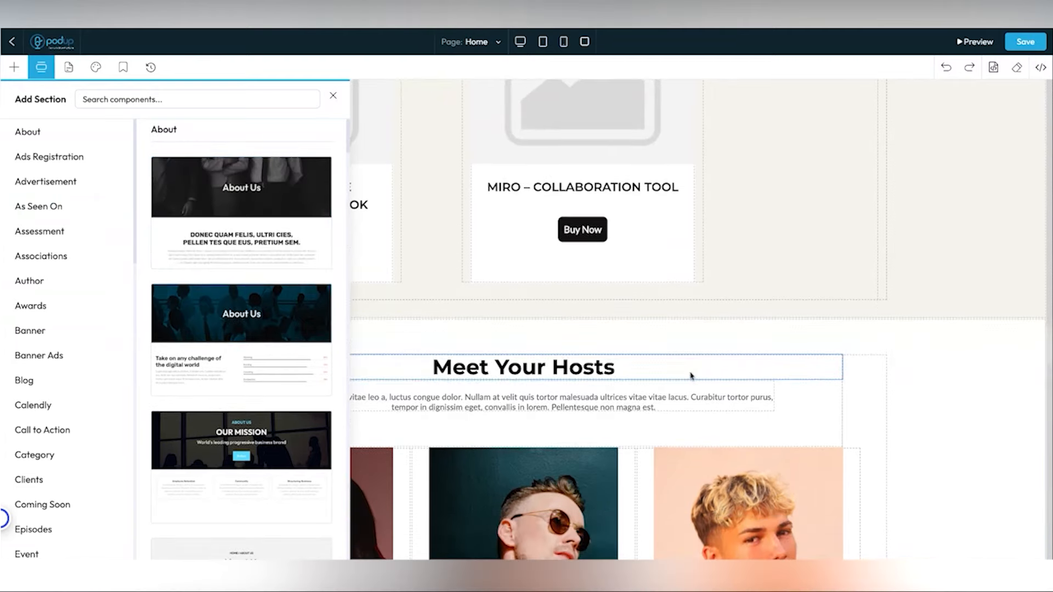
scroll(673, 398, "down", 2)
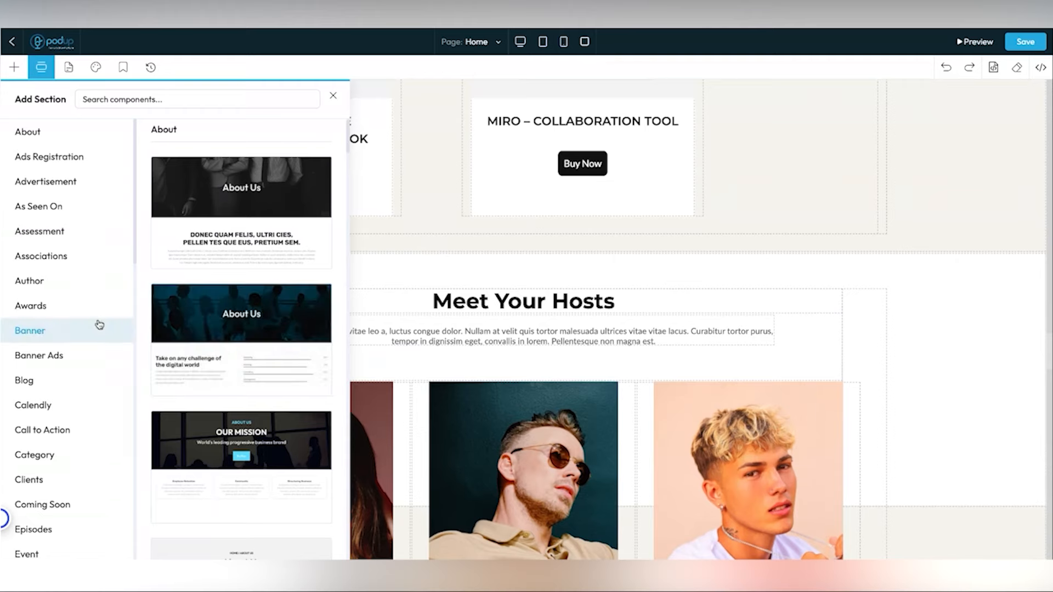
scroll(247, 315, "down", 5)
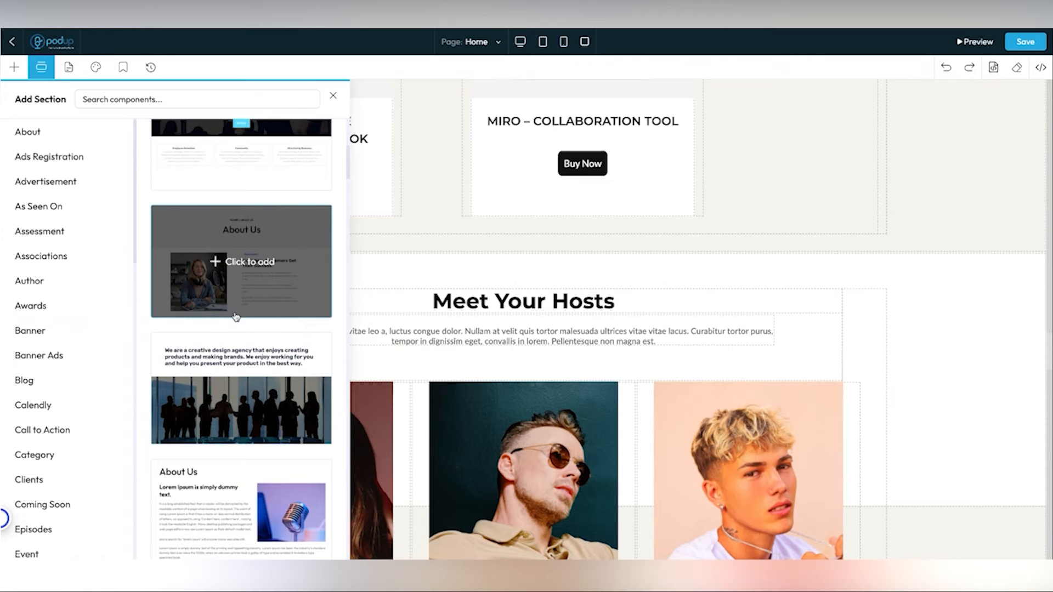
scroll(236, 317, "down", 3)
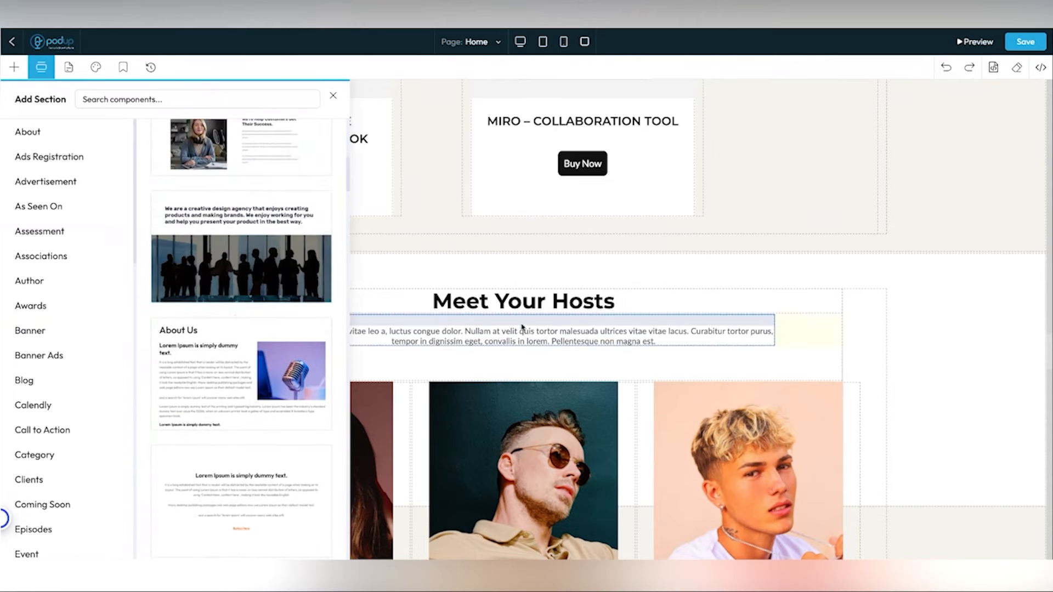
scroll(531, 347, "down", 3)
scroll(531, 354, "down", 3)
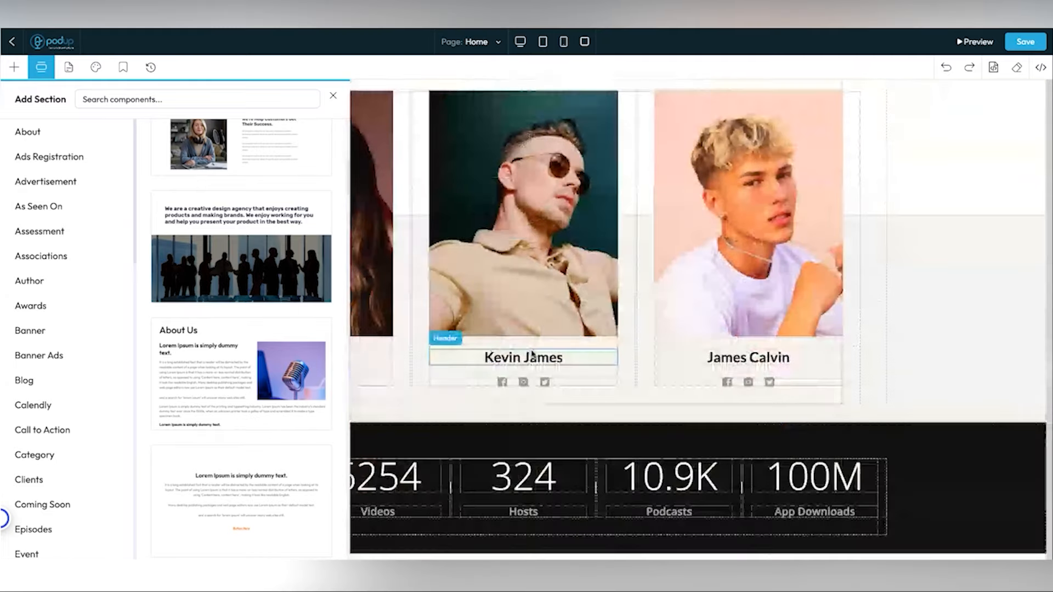
left_click(87, 131)
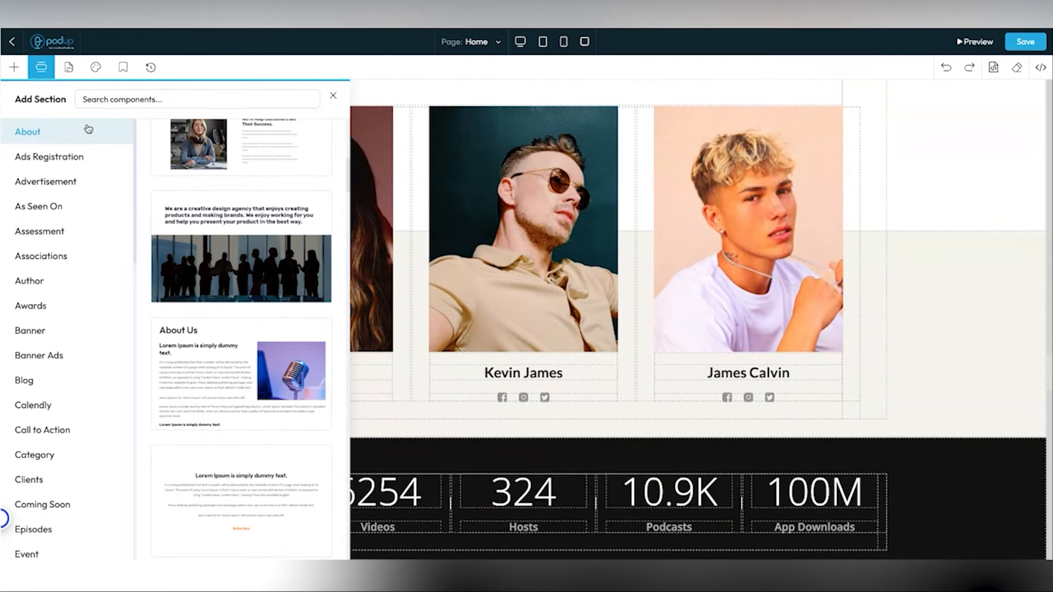
- Pick an About template from the thumbnails to add to the Home page
scroll(253, 272, "down", 5)
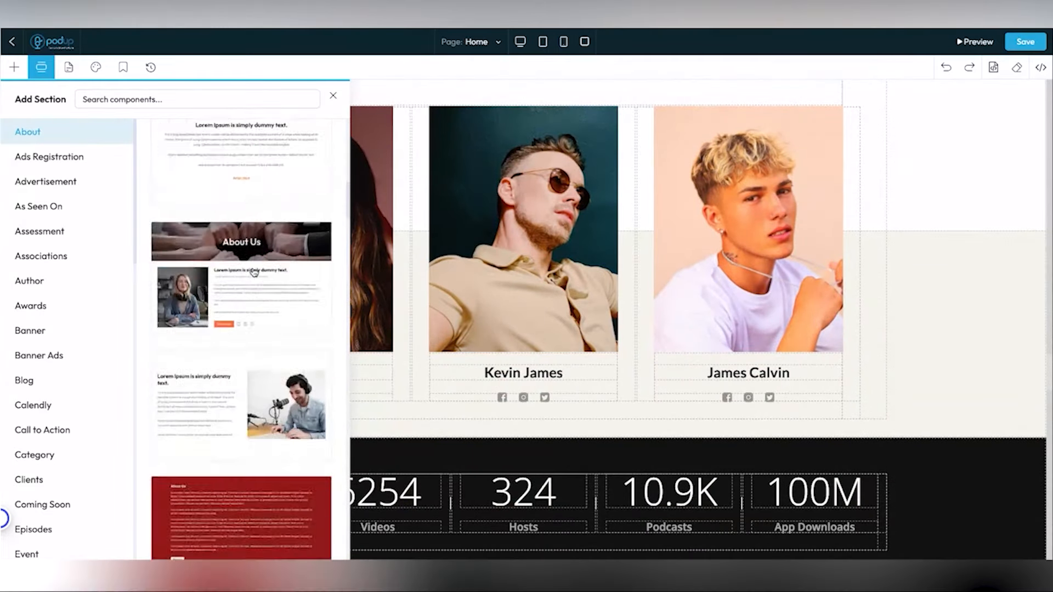
scroll(255, 285, "down", 5)
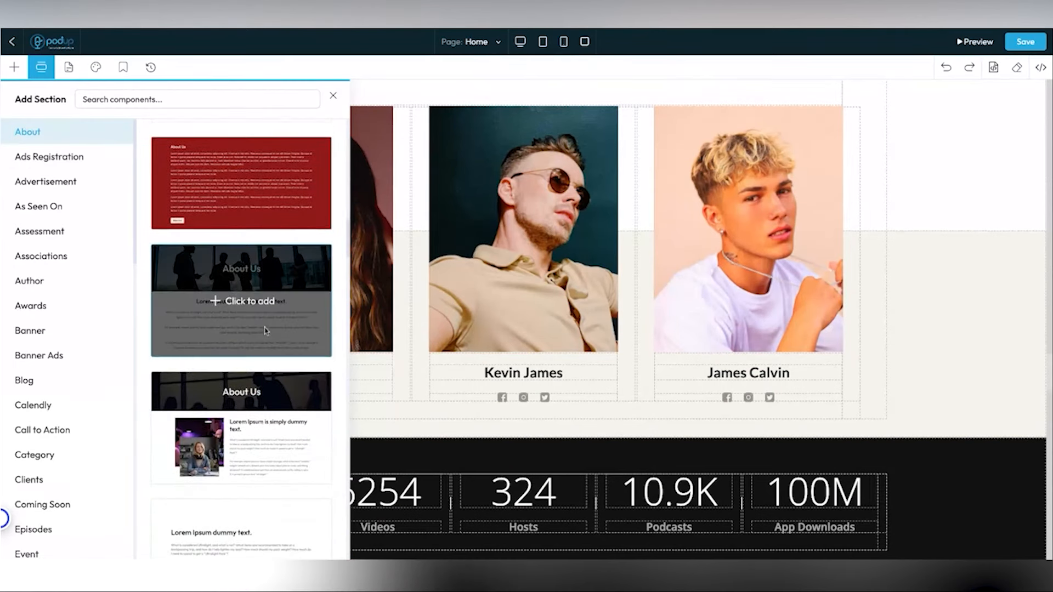
scroll(252, 307, "down", 6)
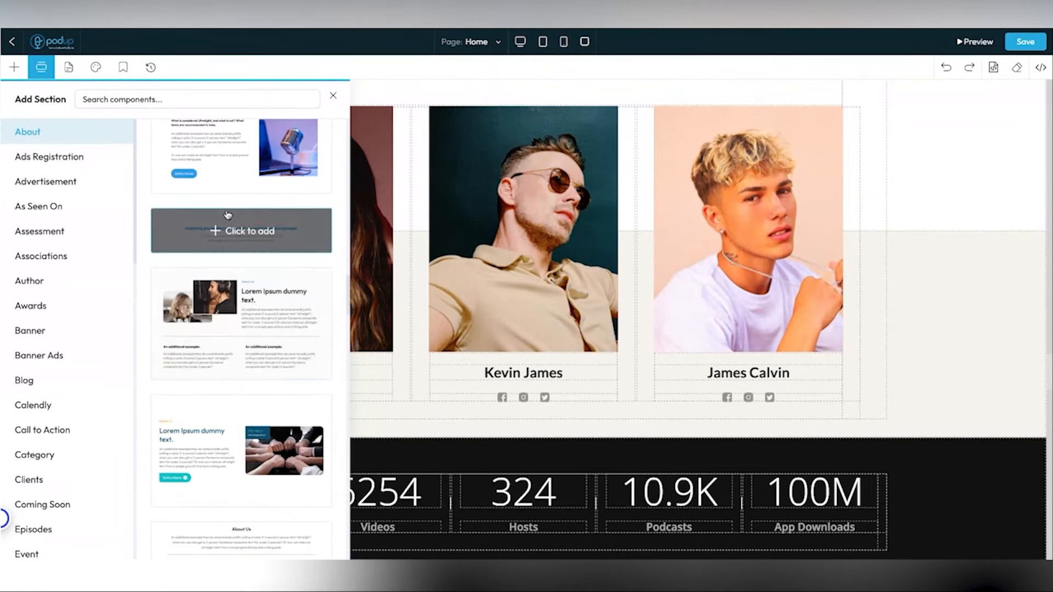
scroll(227, 214, "up", 1)
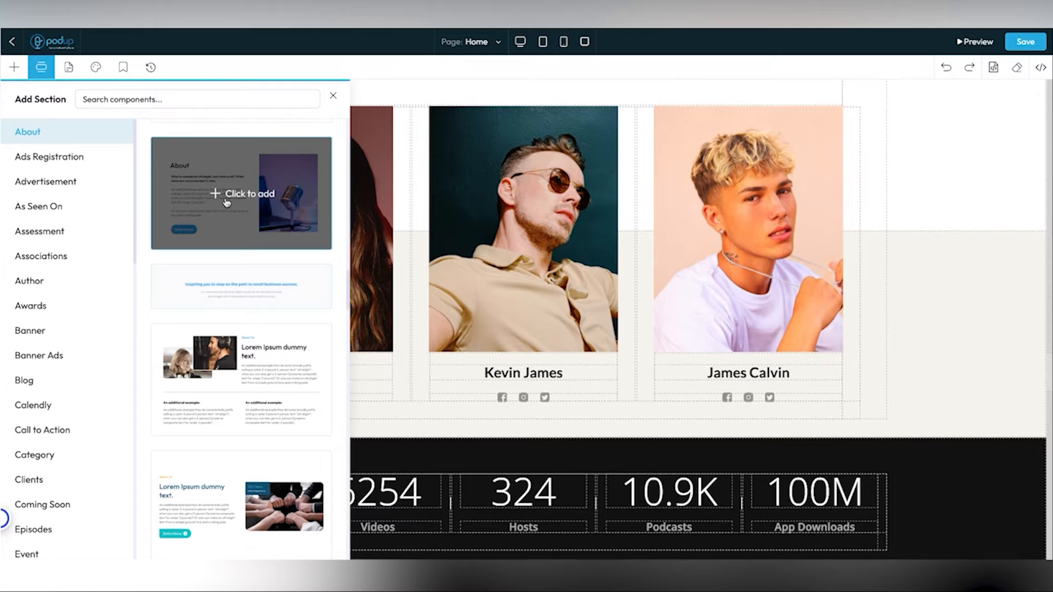
left_click(226, 203)
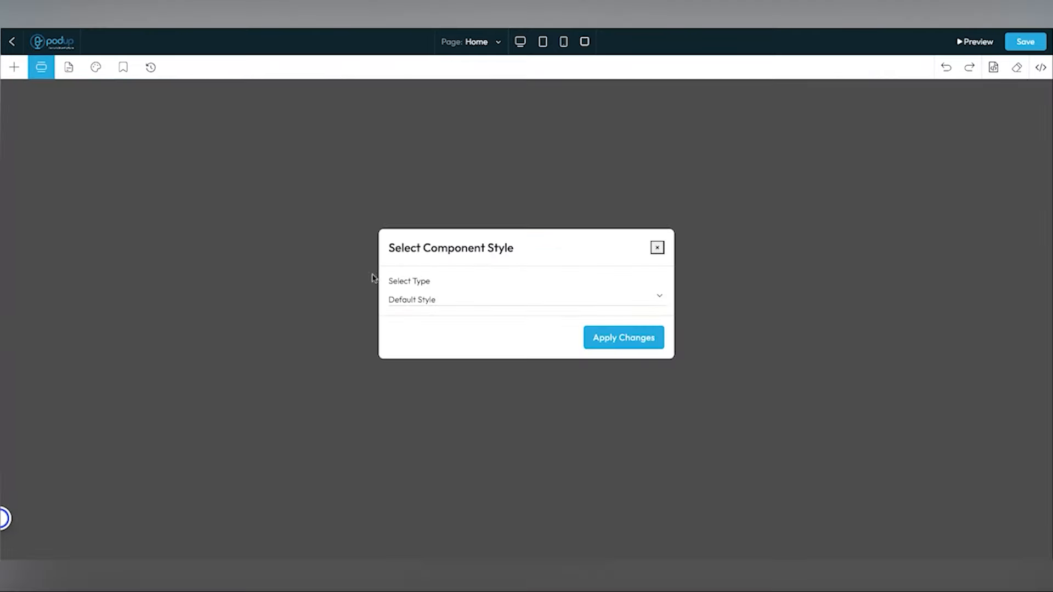
- Apply Global Style to the new About section and review it on the Home page
left_click(476, 299)
left_click(475, 335)
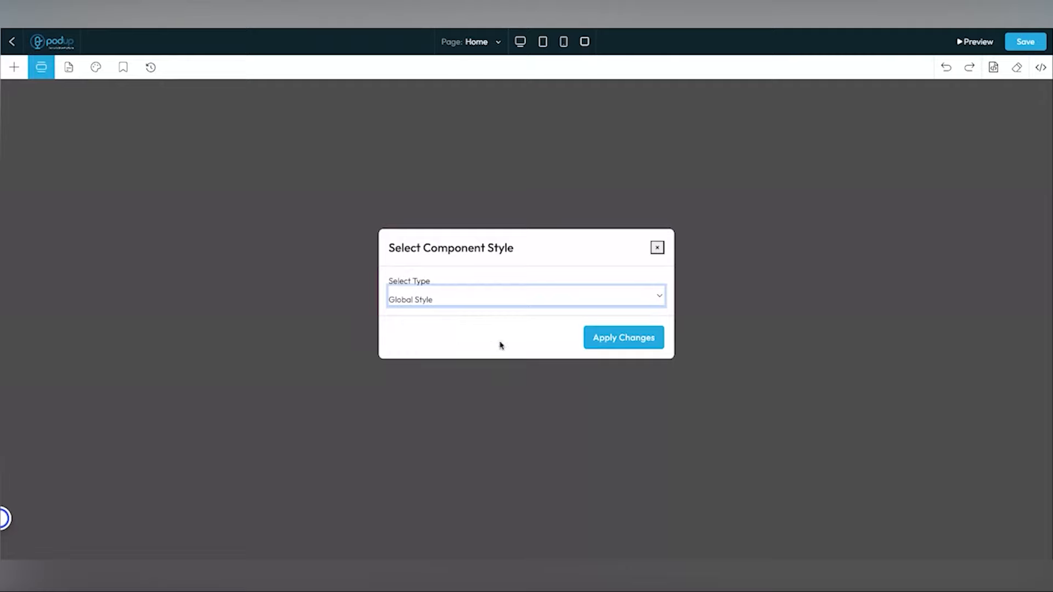
left_click(610, 349)
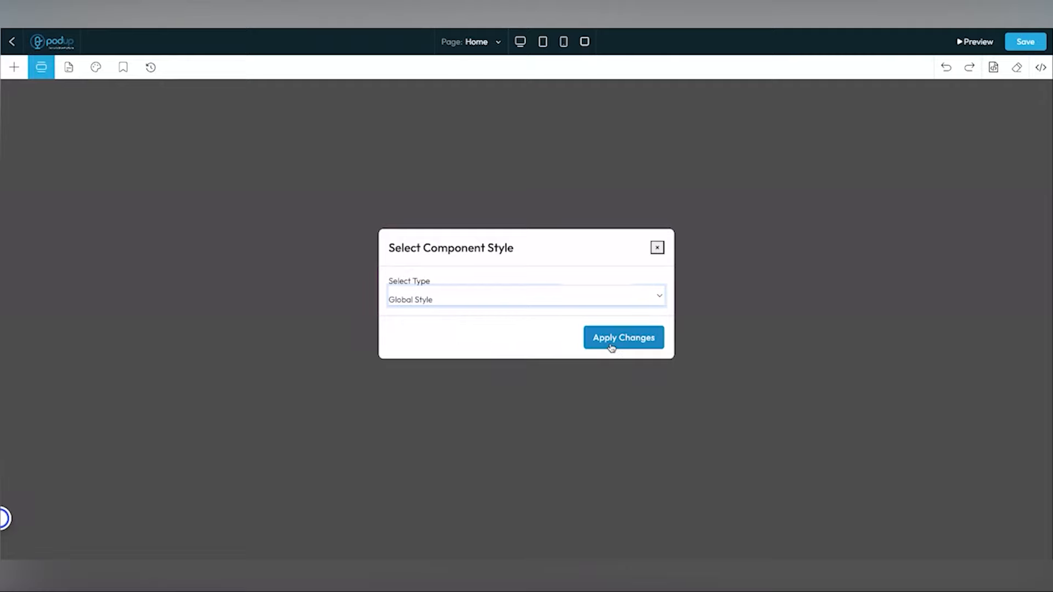
left_click(607, 349)
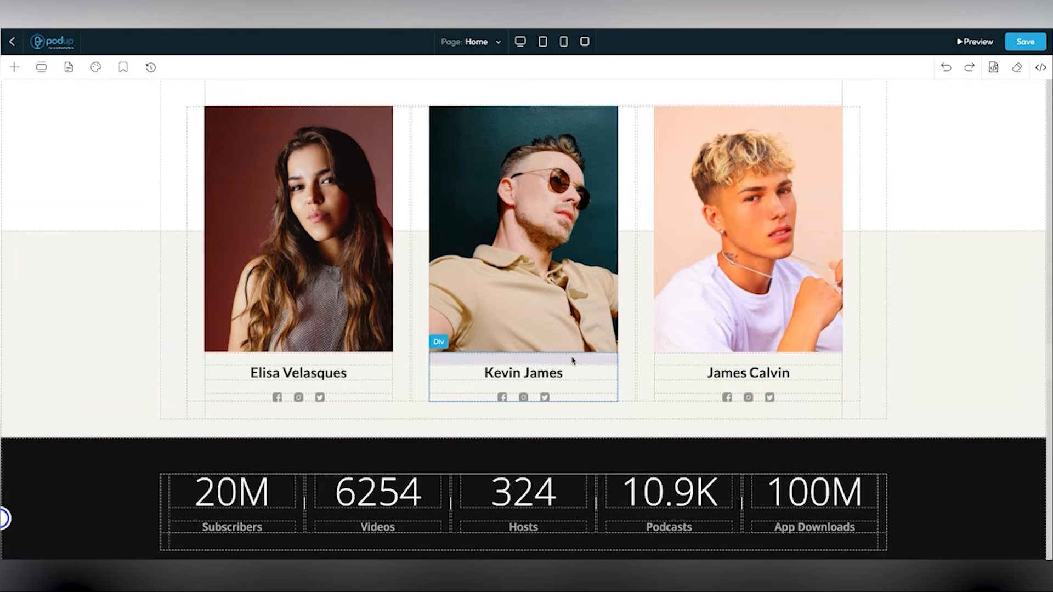
scroll(653, 381, "down", 20)
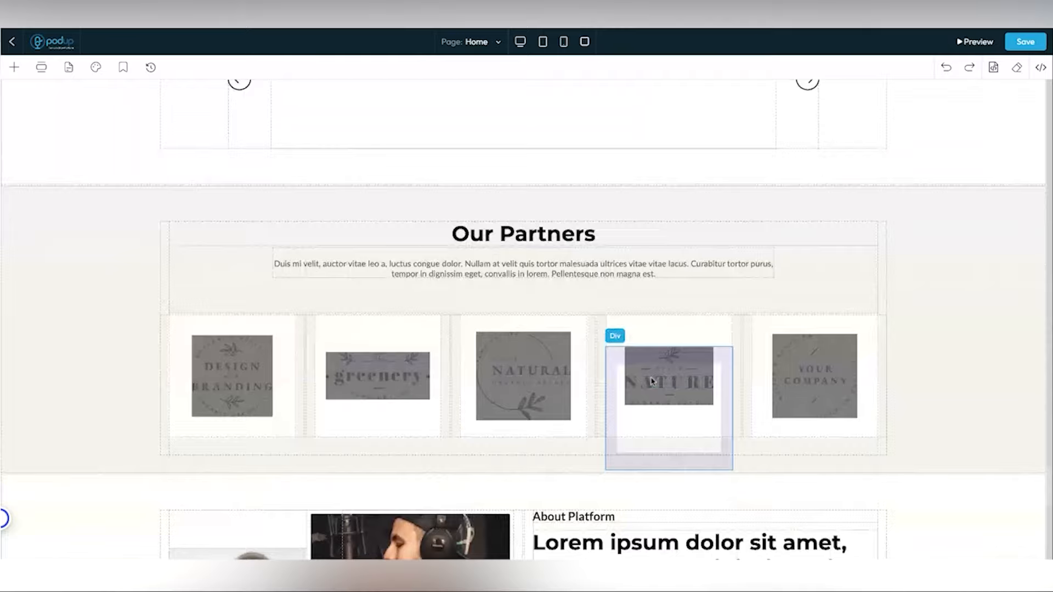
scroll(653, 381, "up", 2)
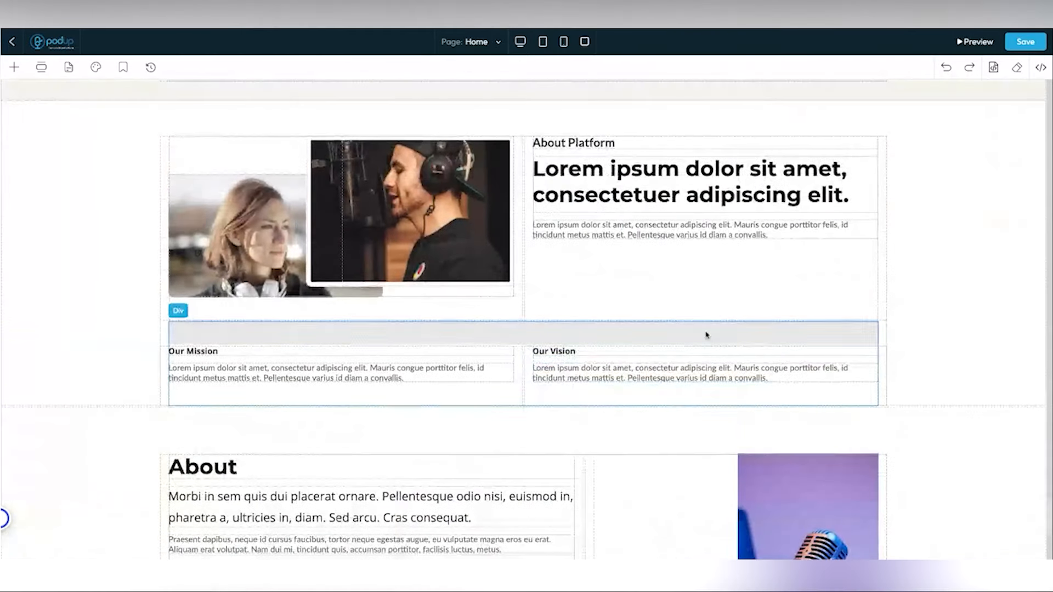
scroll(624, 336, "down", 6)
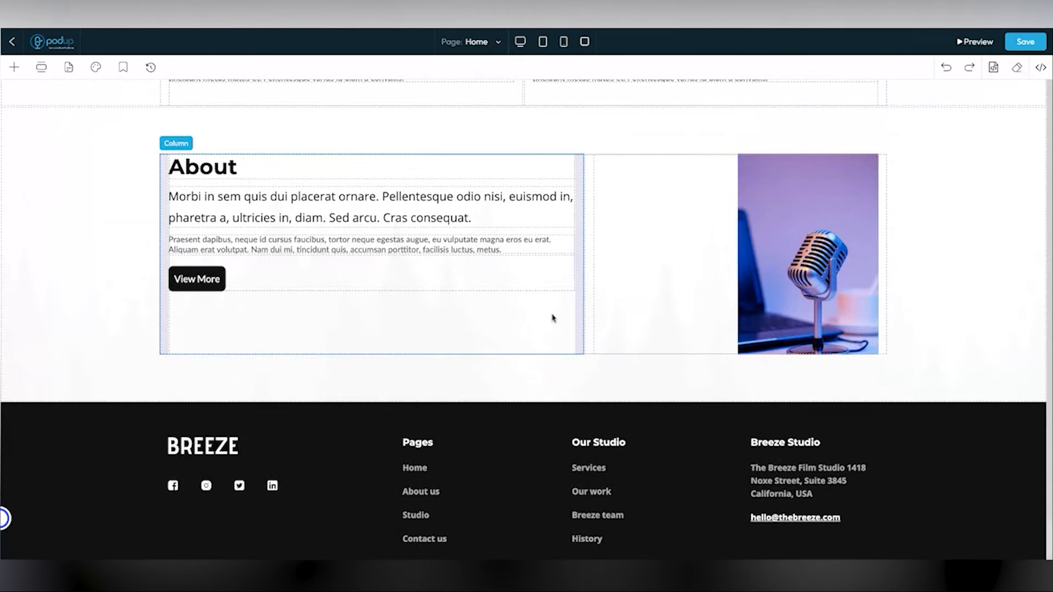
scroll(336, 228, "up", 1)
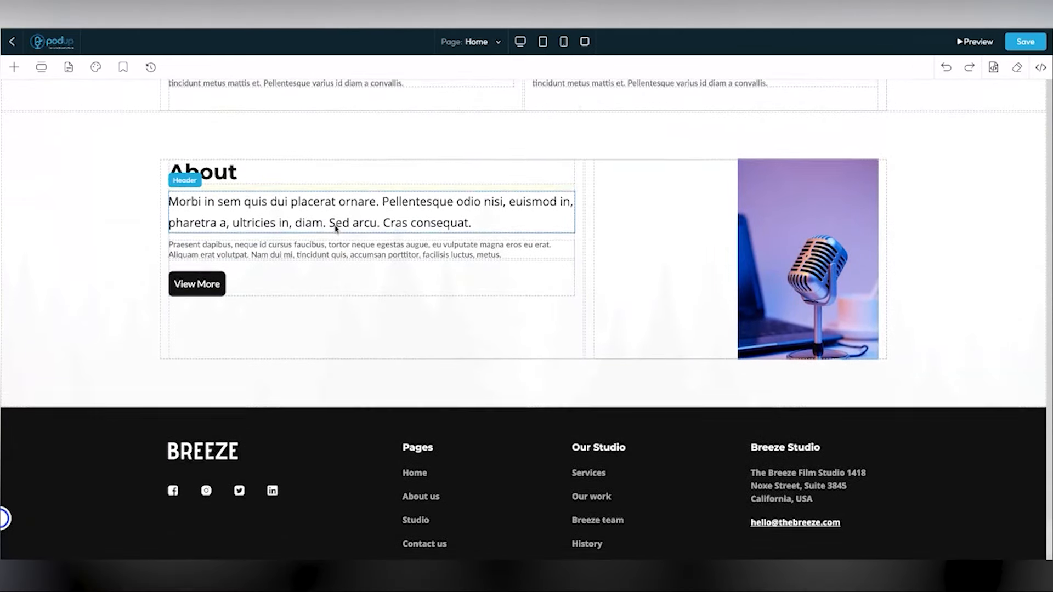
left_click(41, 67)
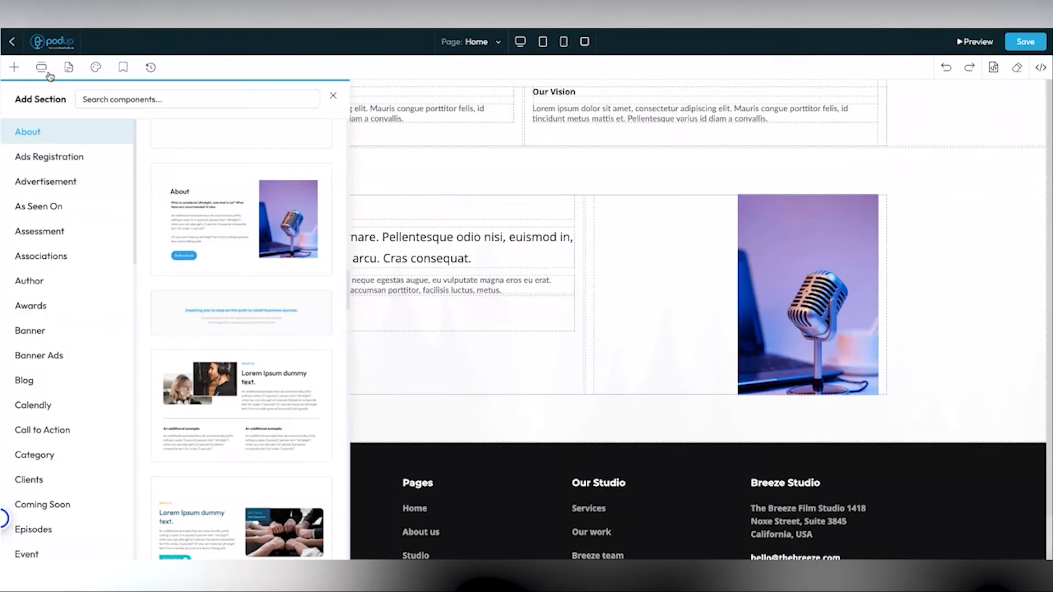
scroll(55, 220, "down", 1)
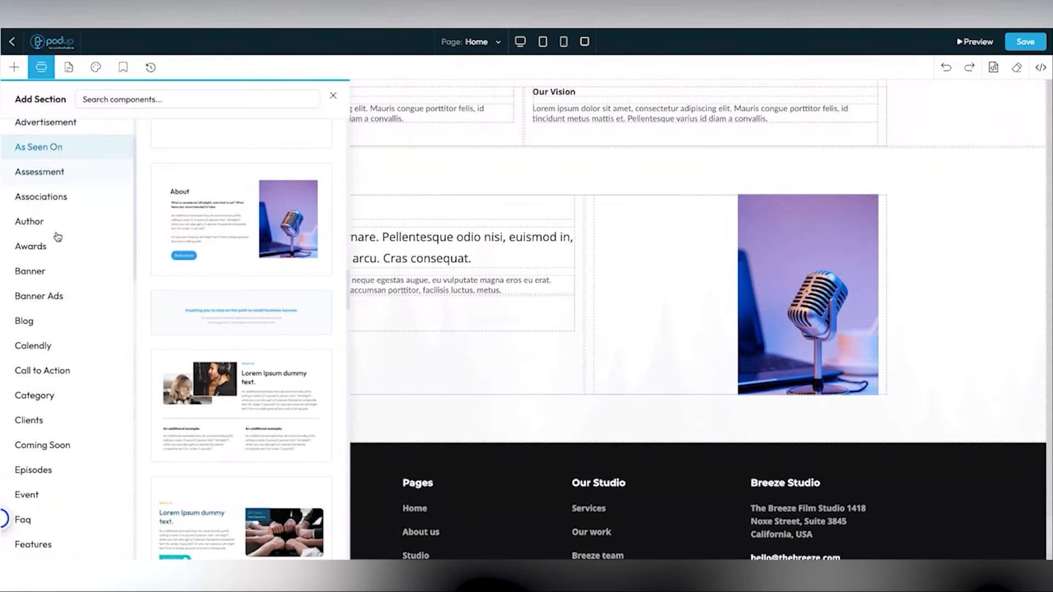
left_click(44, 318)
scroll(48, 334, "down", 2)
scroll(48, 367, "down", 5)
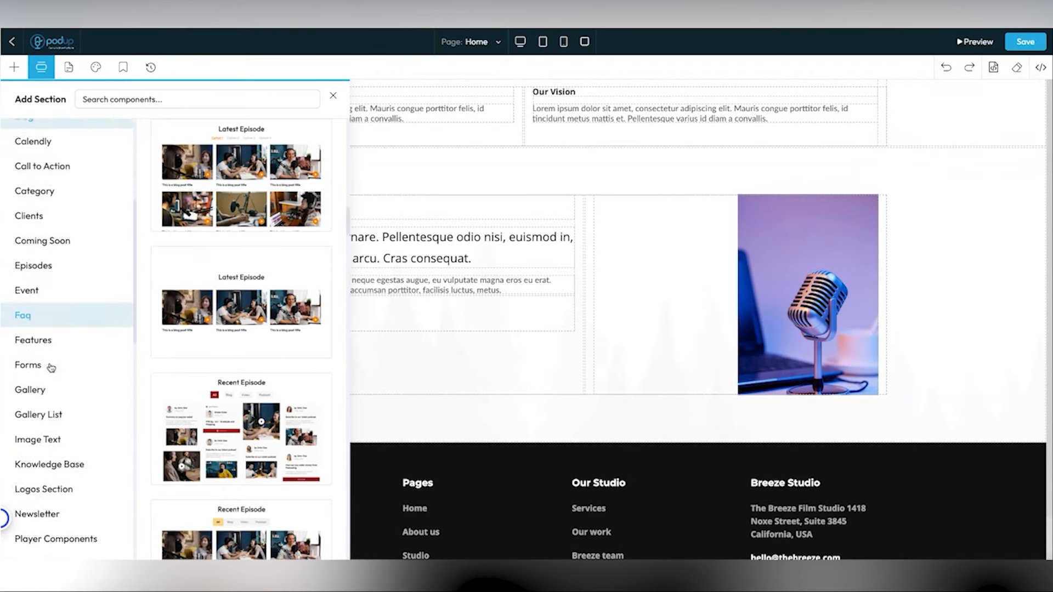
left_click(55, 367)
scroll(219, 329, "down", 1)
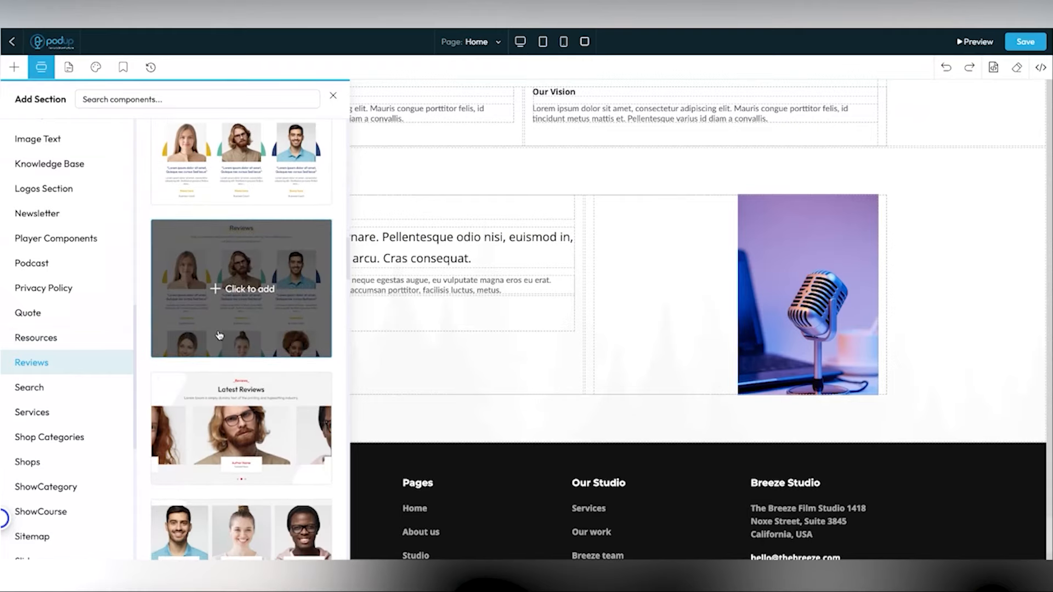
left_click(332, 96)
scroll(363, 241, "up", 10)
scroll(363, 241, "up", 15)
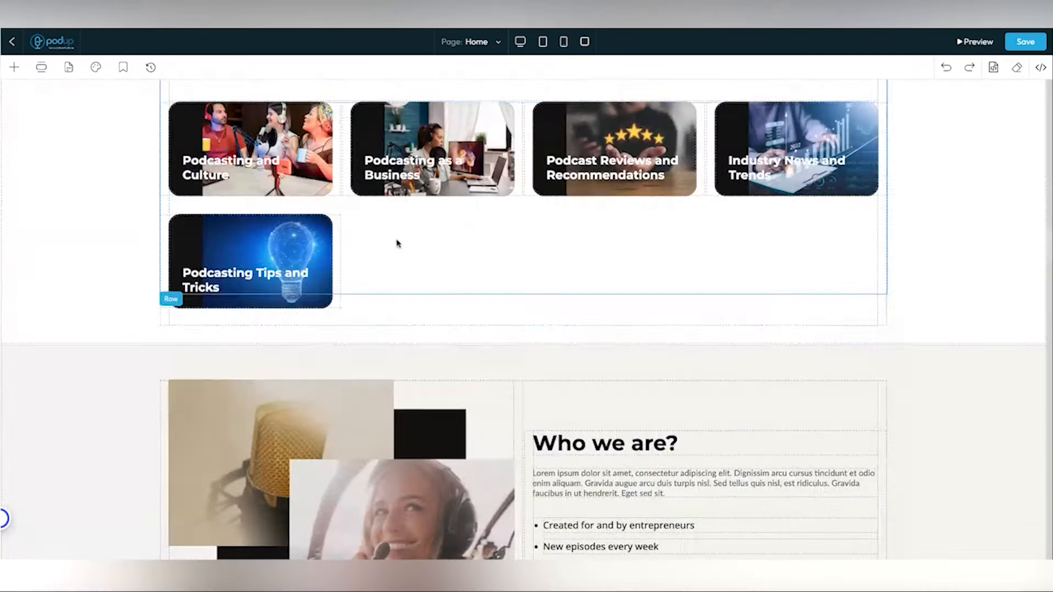
scroll(462, 252, "up", 15)
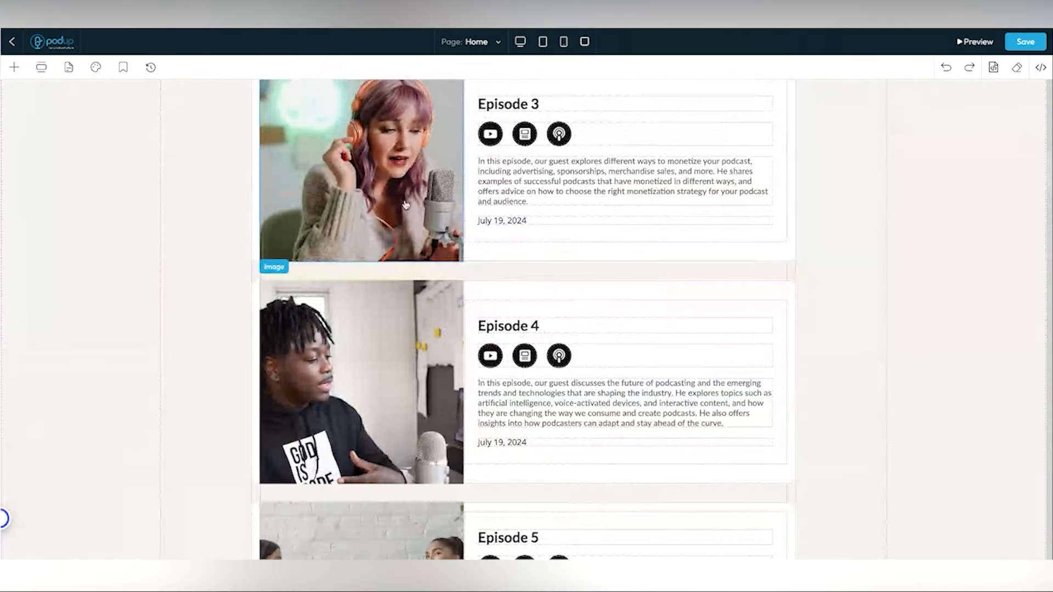
- Try editing the Episode 1 image in the read-only episodes section
scroll(384, 189, "up", 5)
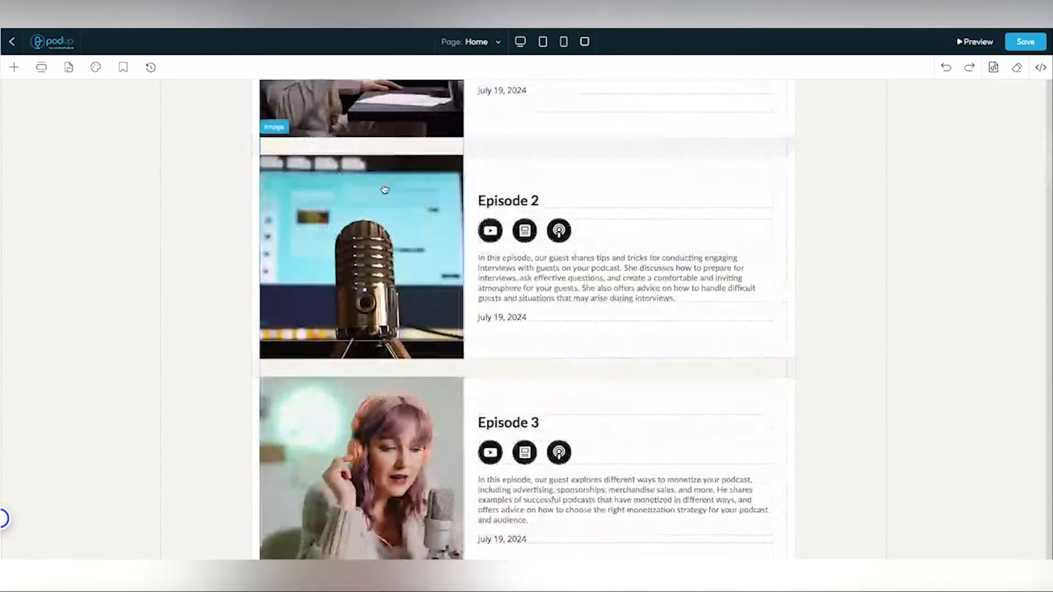
scroll(384, 189, "up", 3)
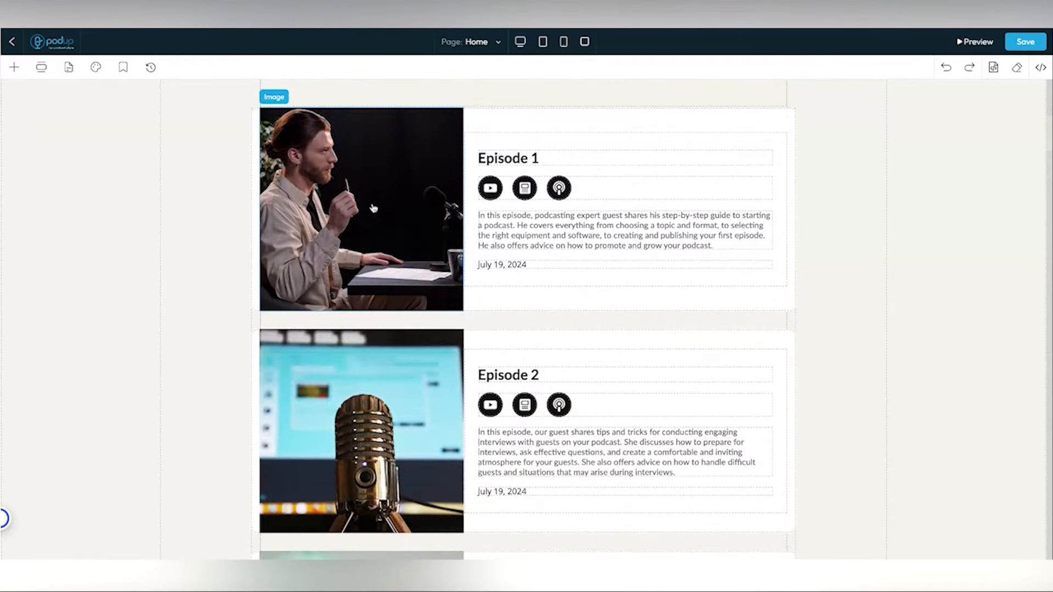
left_click(375, 209)
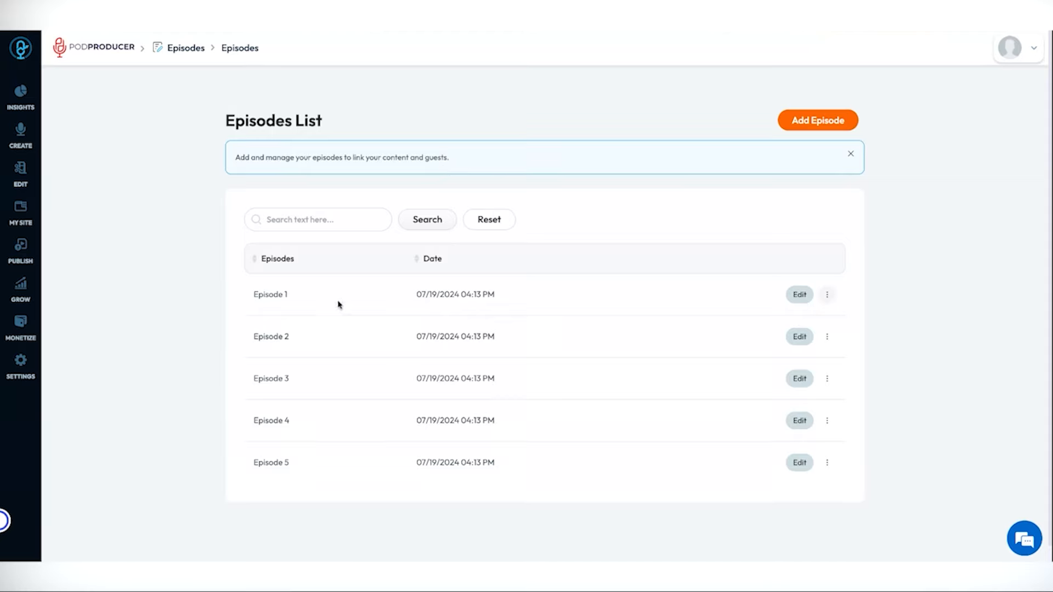
- Open Episode 1's Edit Episode form and look through its details
left_click(801, 296)
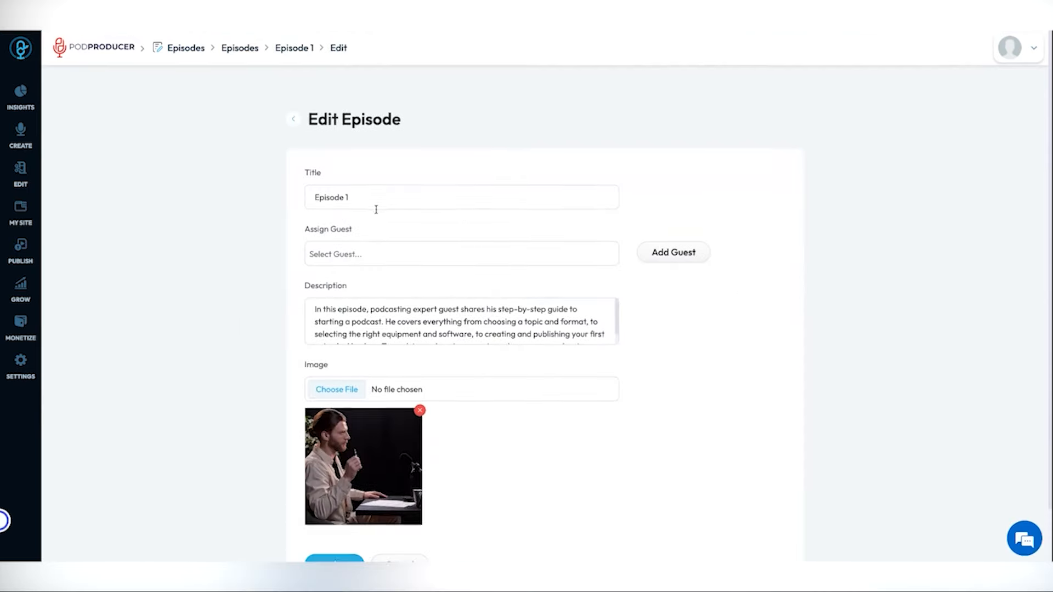
scroll(377, 219, "down", 1)
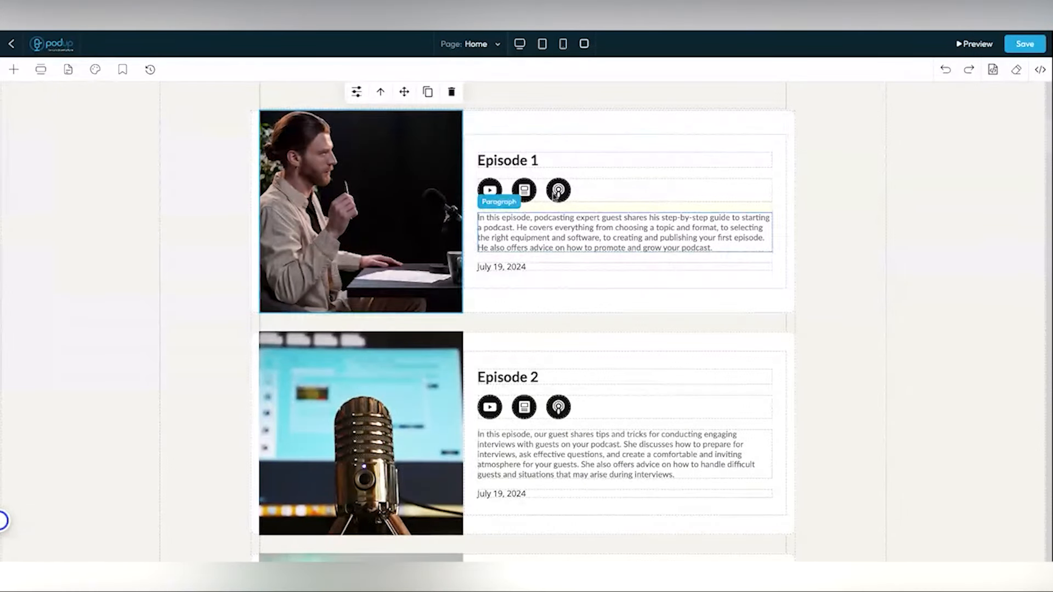
- Scroll through the Home page's episodes and lower sections
scroll(617, 206, "down", 5)
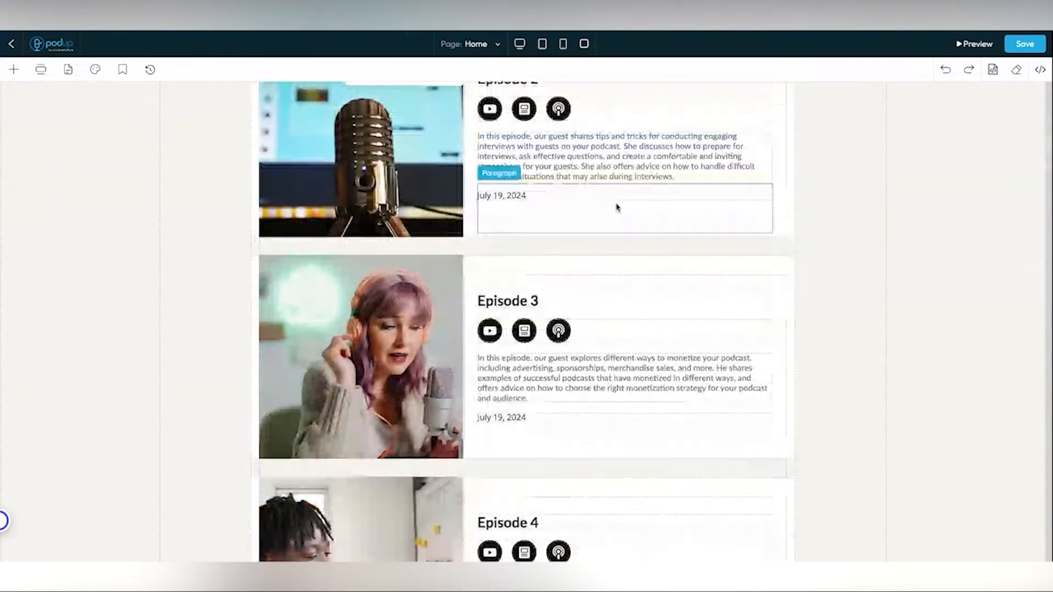
scroll(617, 206, "up", 5)
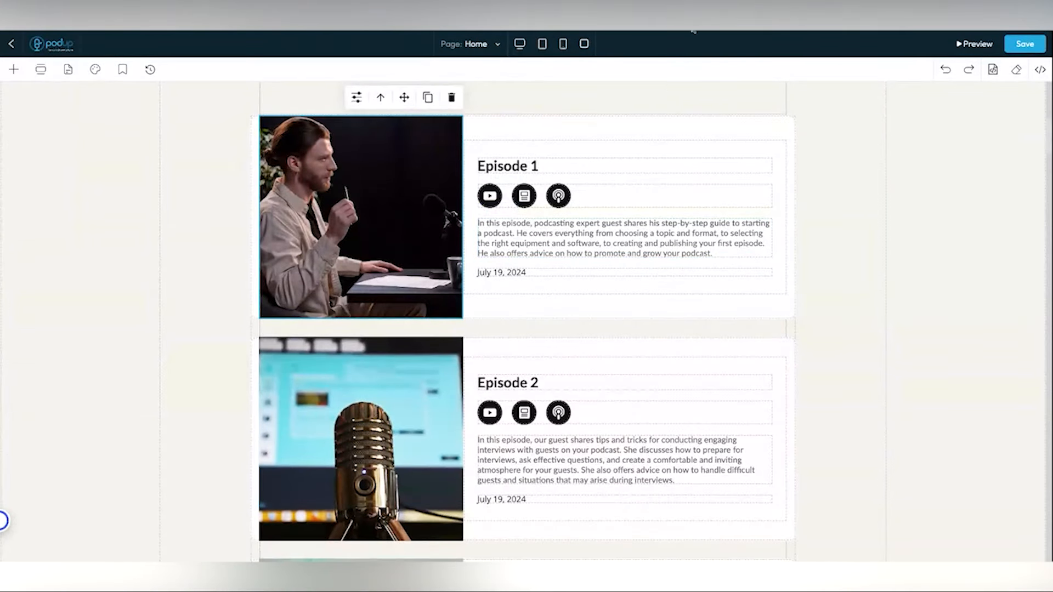
scroll(580, 174, "down", 10)
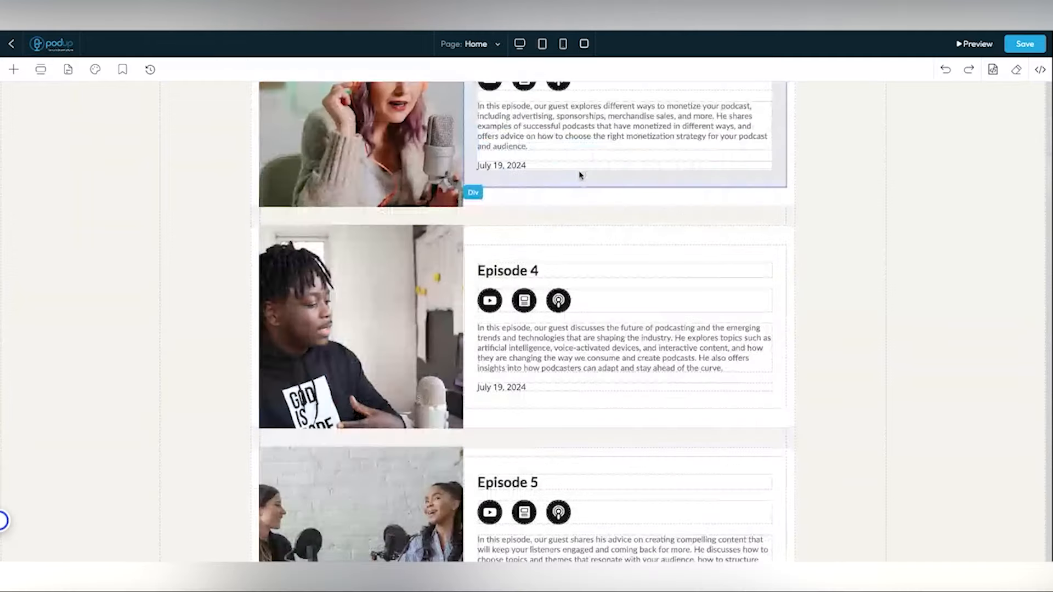
scroll(581, 174, "down", 20)
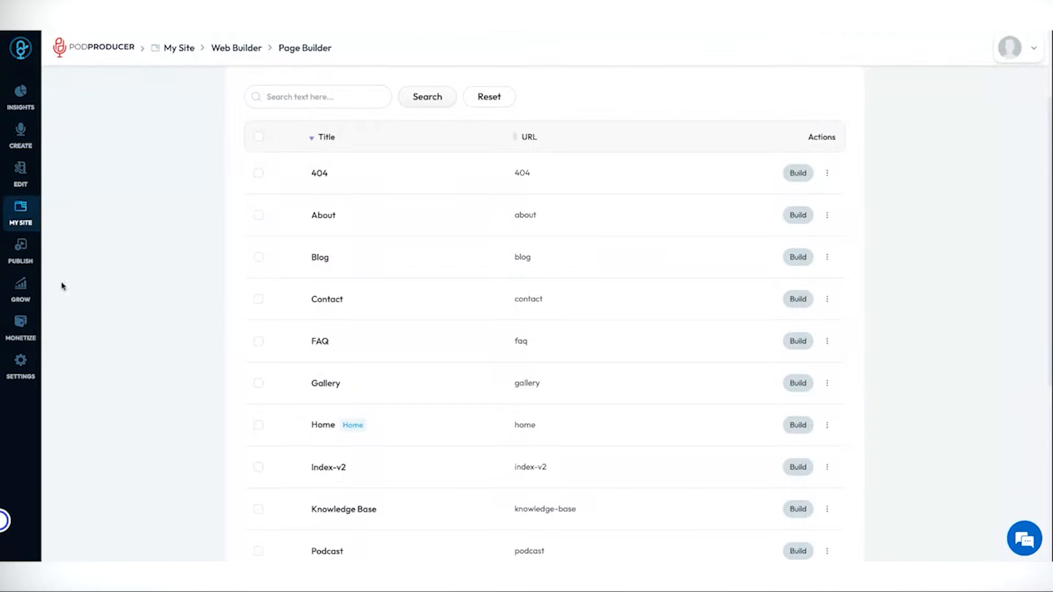
- View the Grow options in the PodProducer sidebar
left_click(29, 300)
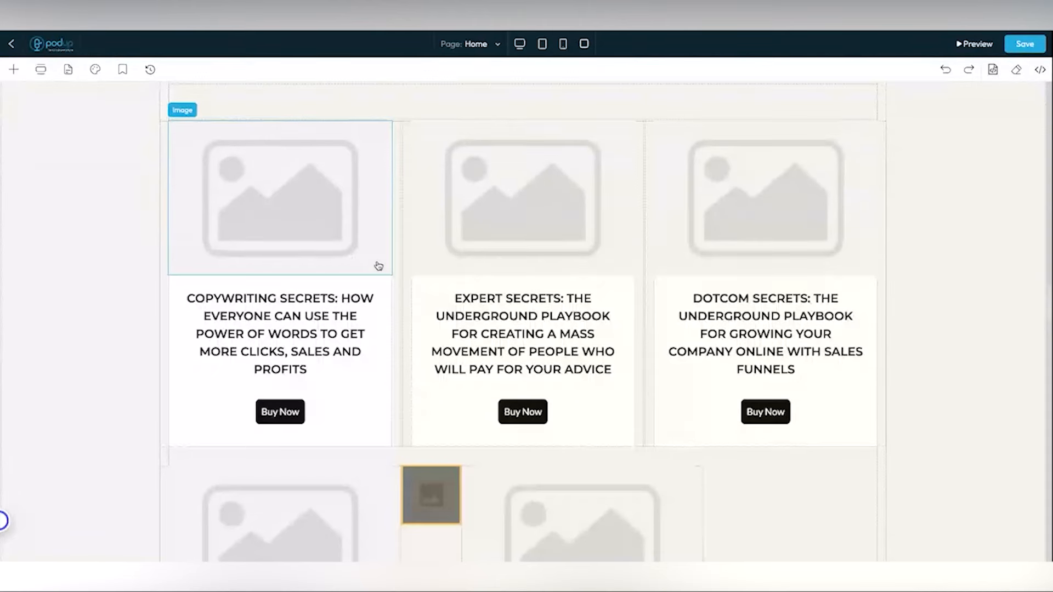
- Scroll through the Home page canvas and bring up the Site Pages list
scroll(379, 266, "down", 1)
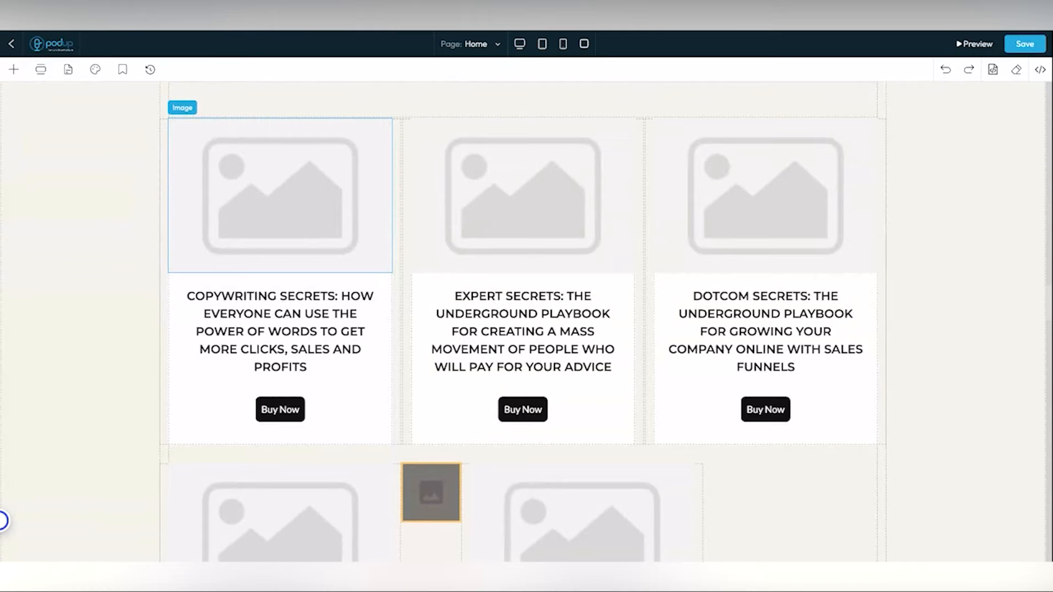
scroll(279, 247, "down", 2)
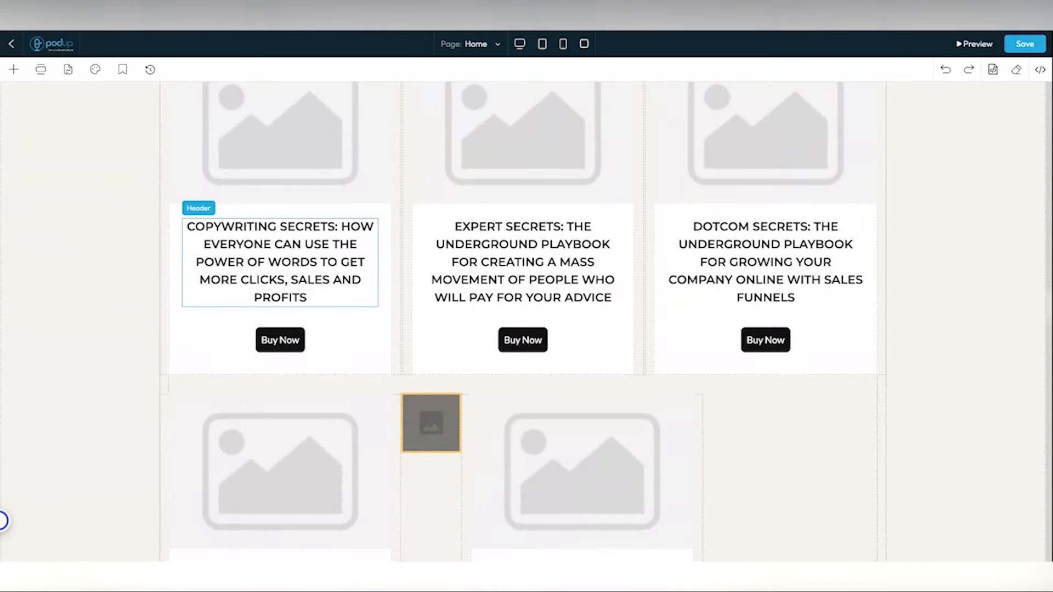
scroll(279, 275, "down", 5)
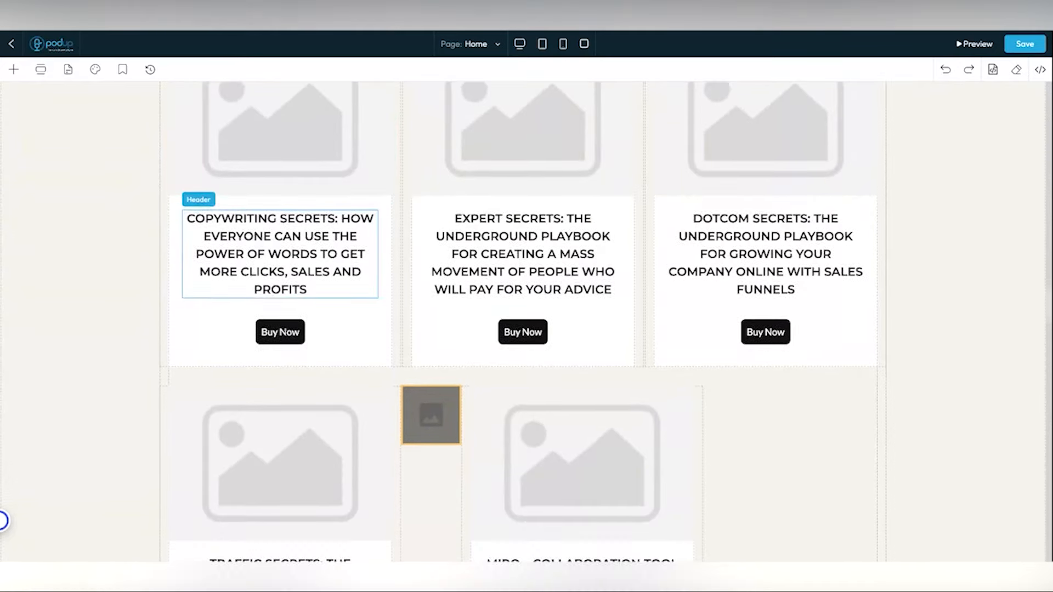
scroll(378, 258, "down", 15)
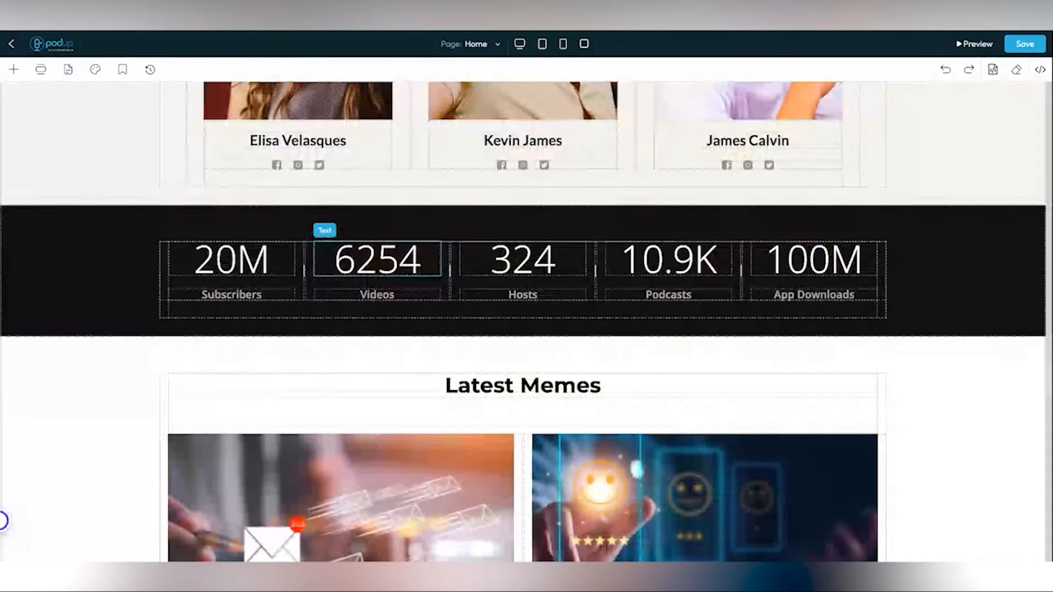
scroll(378, 258, "down", 3)
scroll(378, 257, "up", 20)
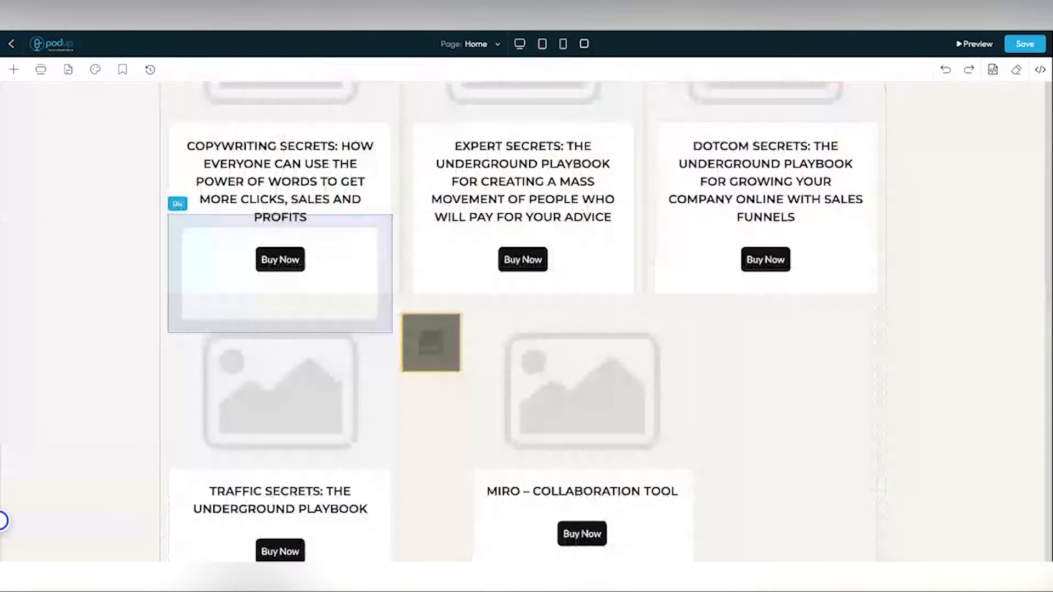
left_click(68, 71)
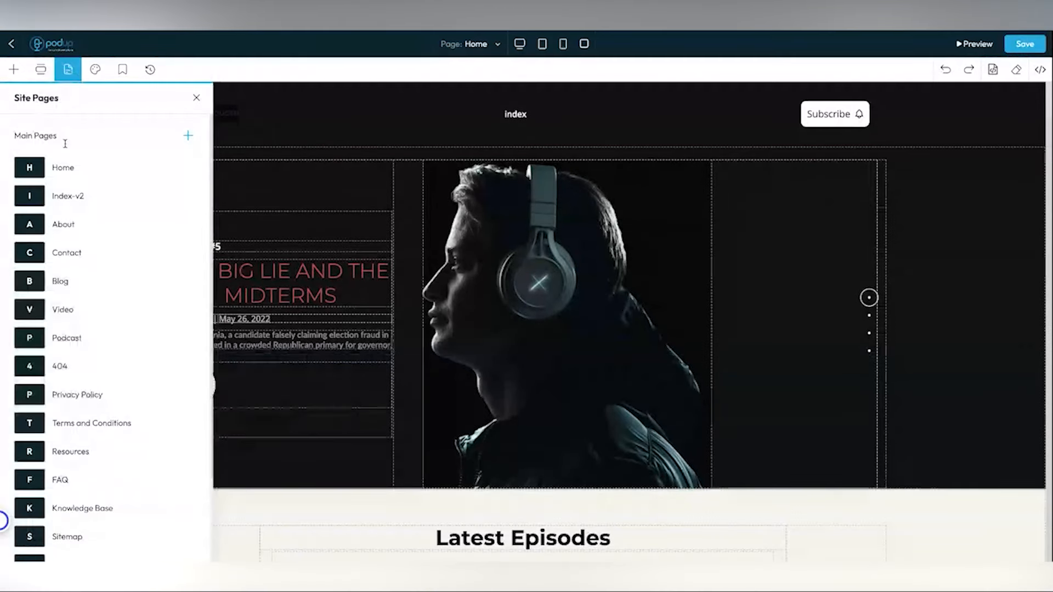
- Look over the Site Pages list, then open Global Design on its Favicon settings
scroll(89, 200, "down", 3)
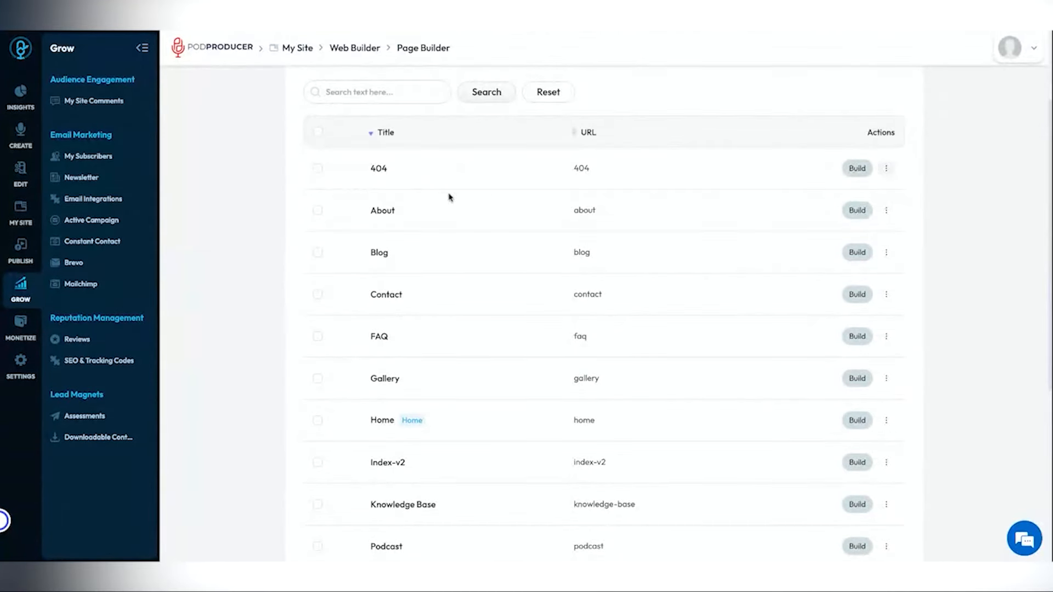
scroll(439, 205, "down", 5)
scroll(429, 213, "up", 7)
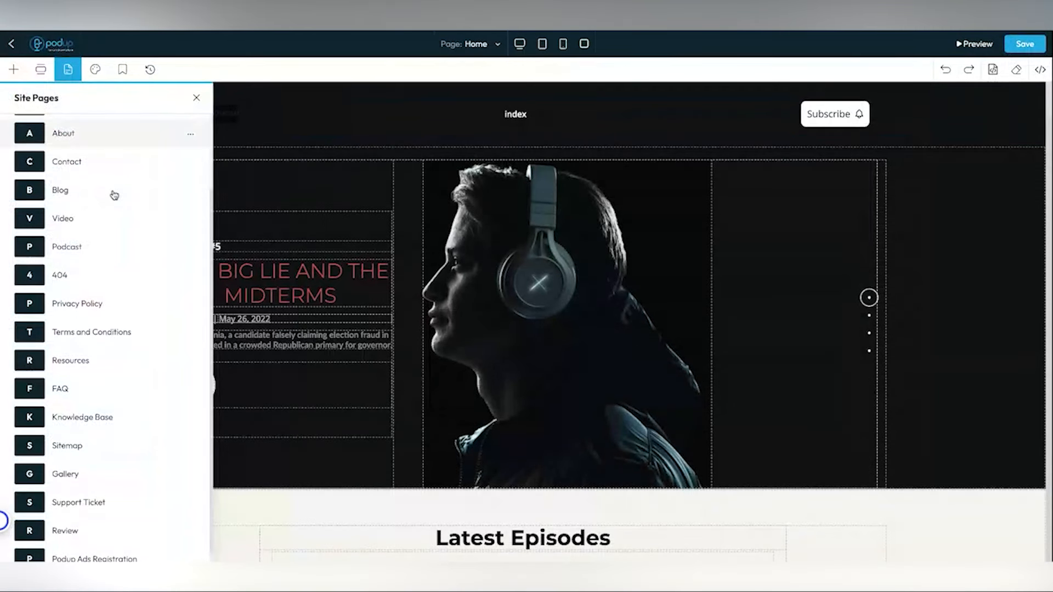
left_click(95, 69)
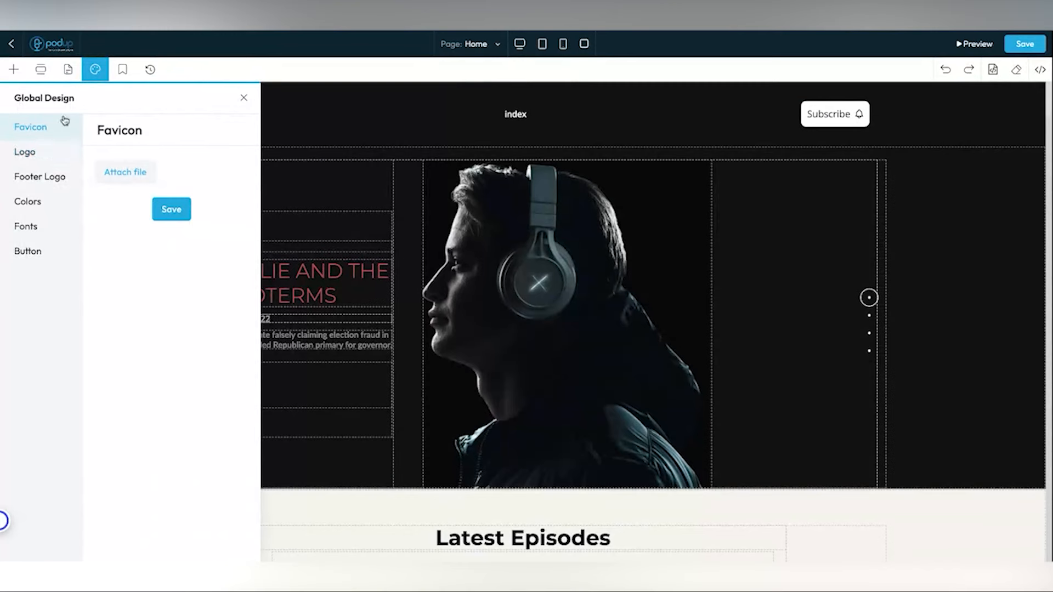
- Review the global Colors, Fonts and Button settings, then show the empty Bookmark Components list
left_click(26, 202)
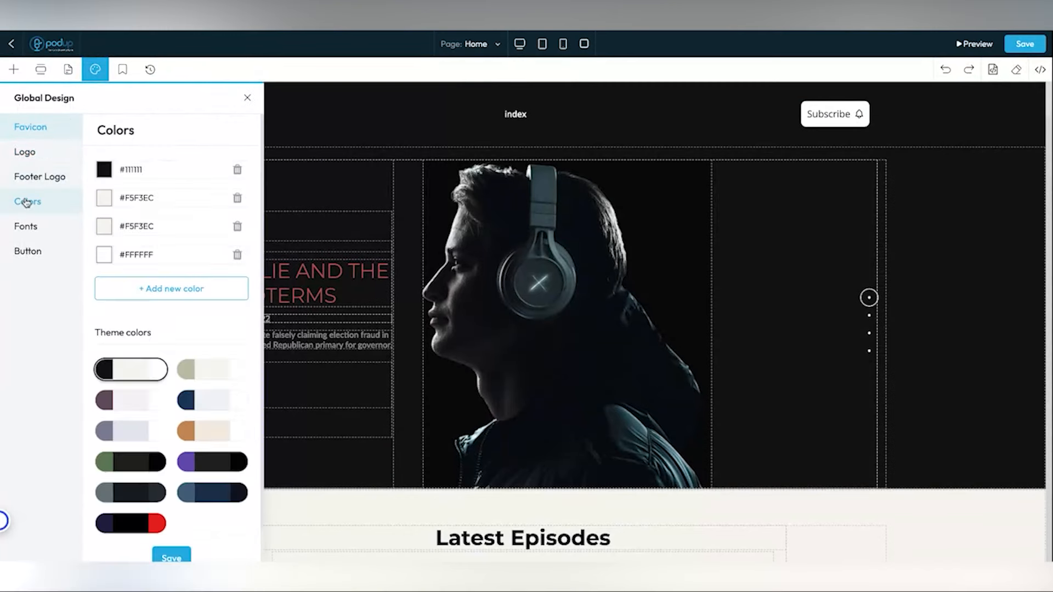
left_click(29, 235)
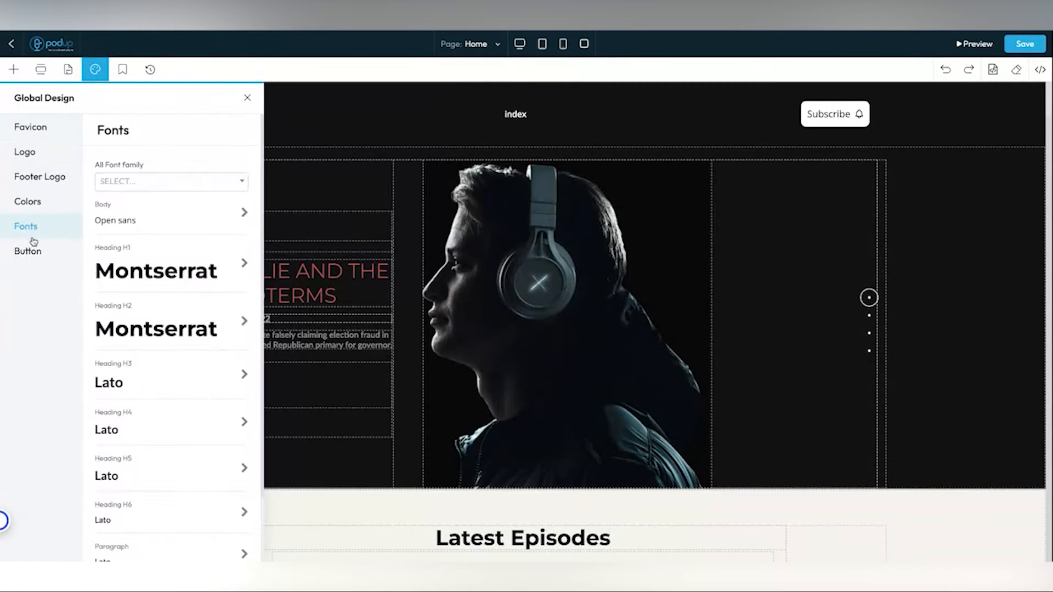
left_click(28, 253)
left_click(30, 228)
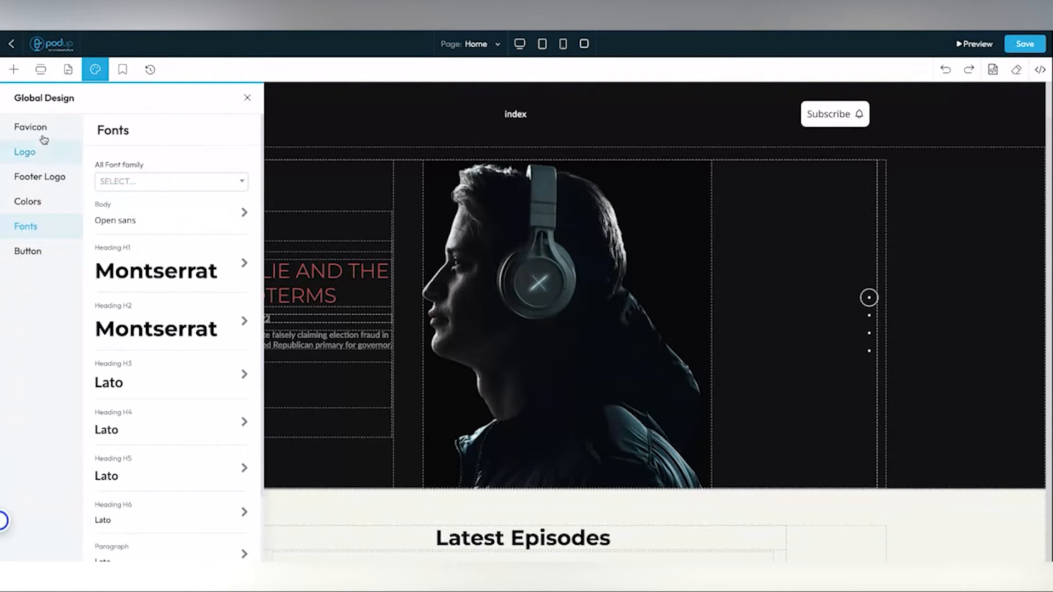
scroll(128, 280, "down", 1)
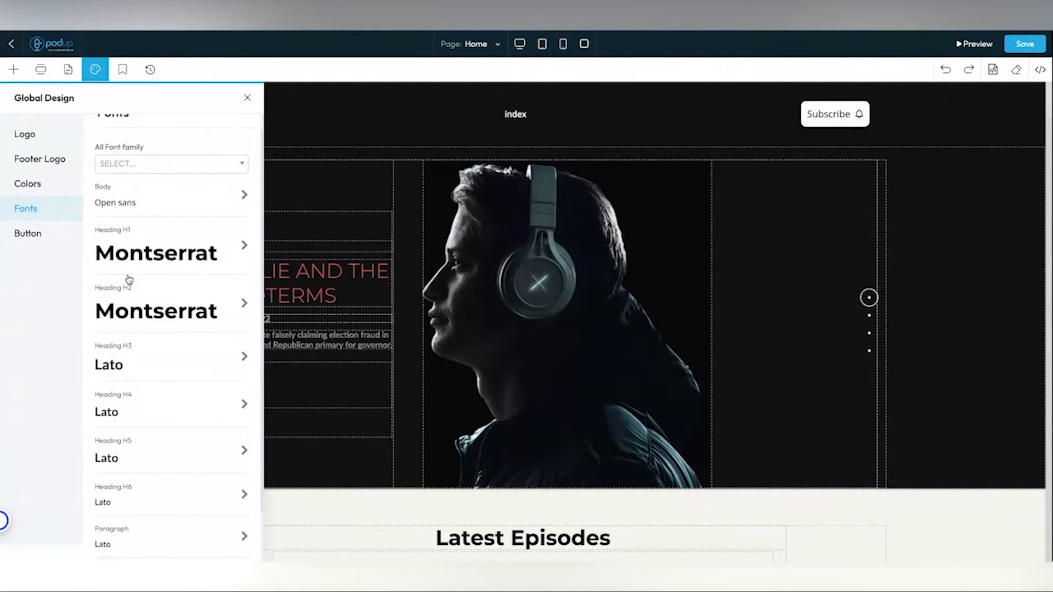
left_click(122, 69)
scroll(547, 344, "down", 1)
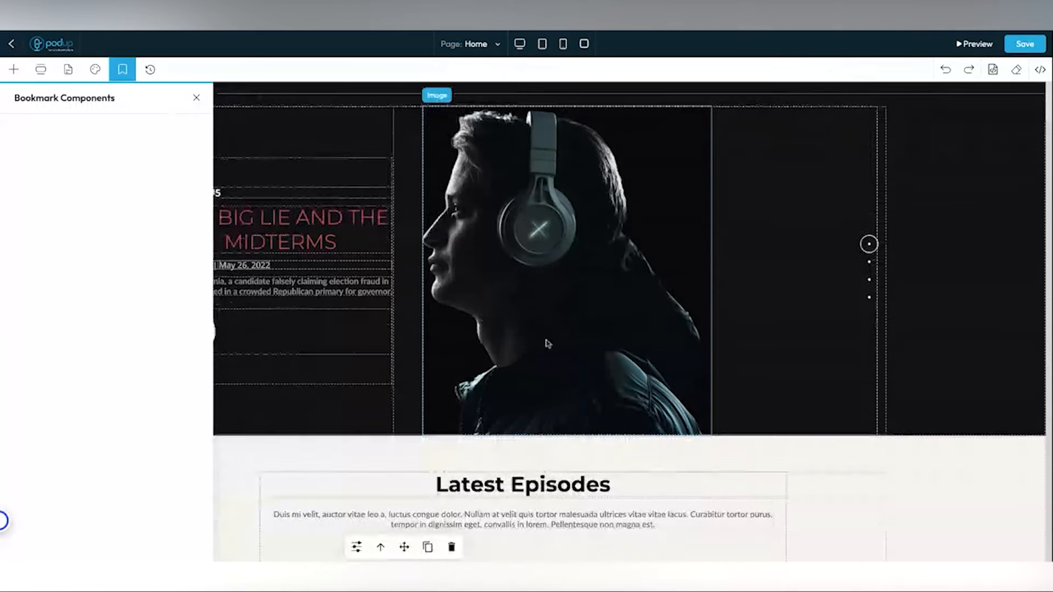
- Select Latest Episodes, inspect the Home page's saved History entry options, then open the Page list
left_click(914, 463)
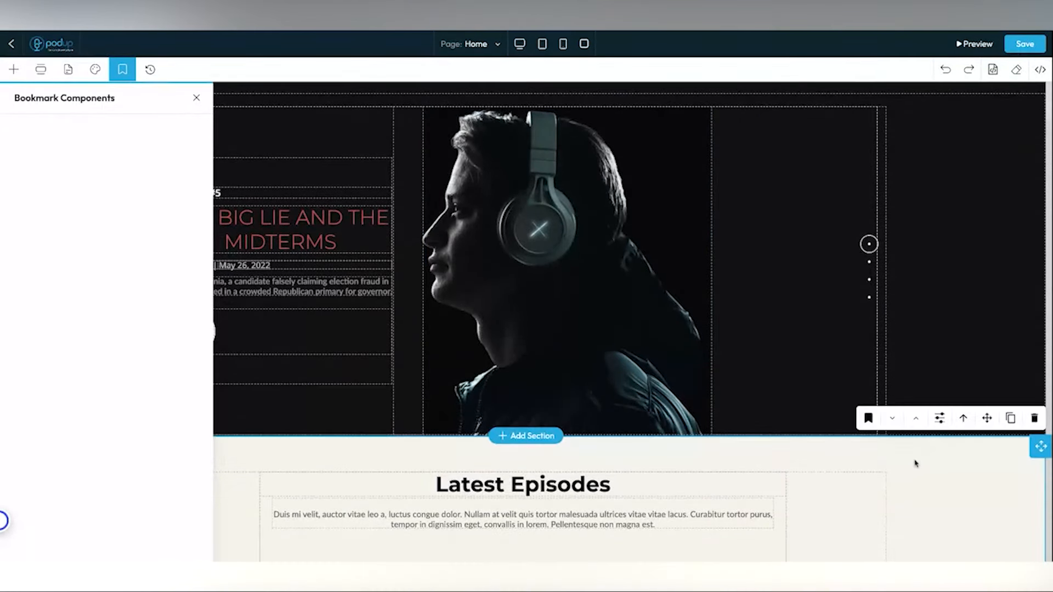
scroll(914, 463, "down", 6)
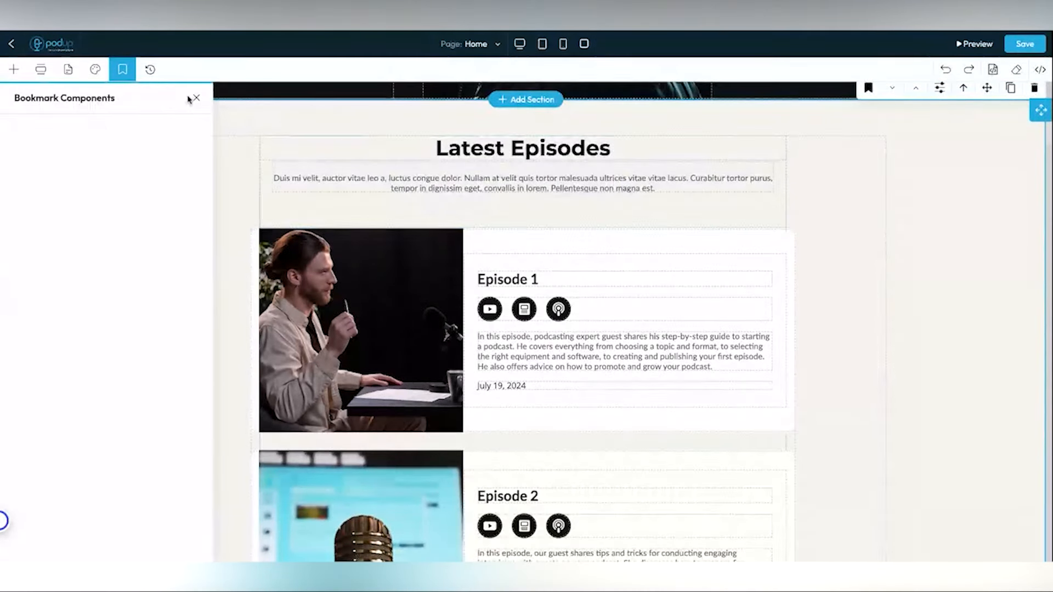
left_click(150, 69)
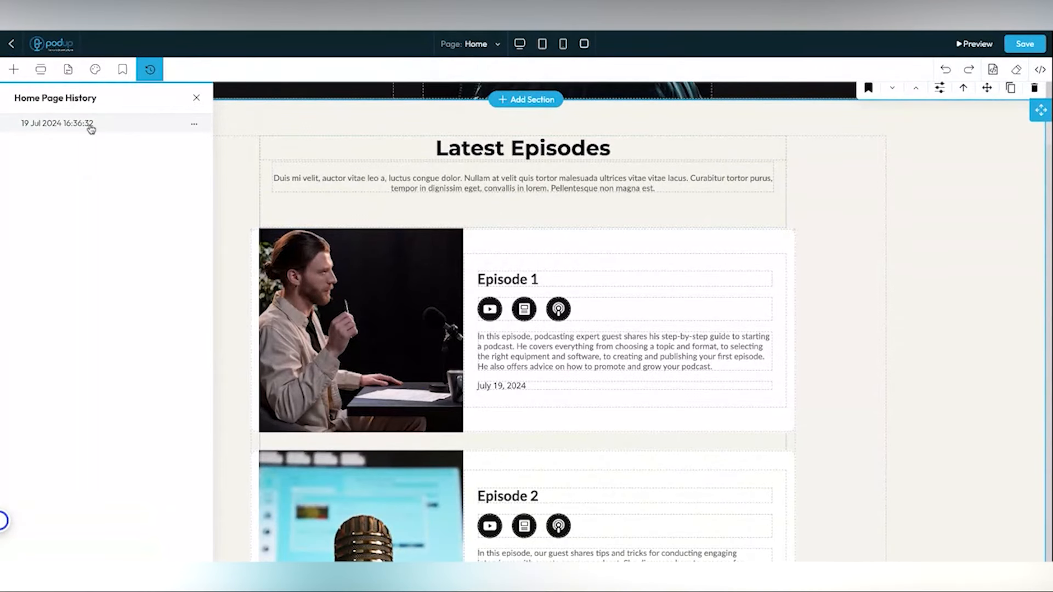
left_click(193, 125)
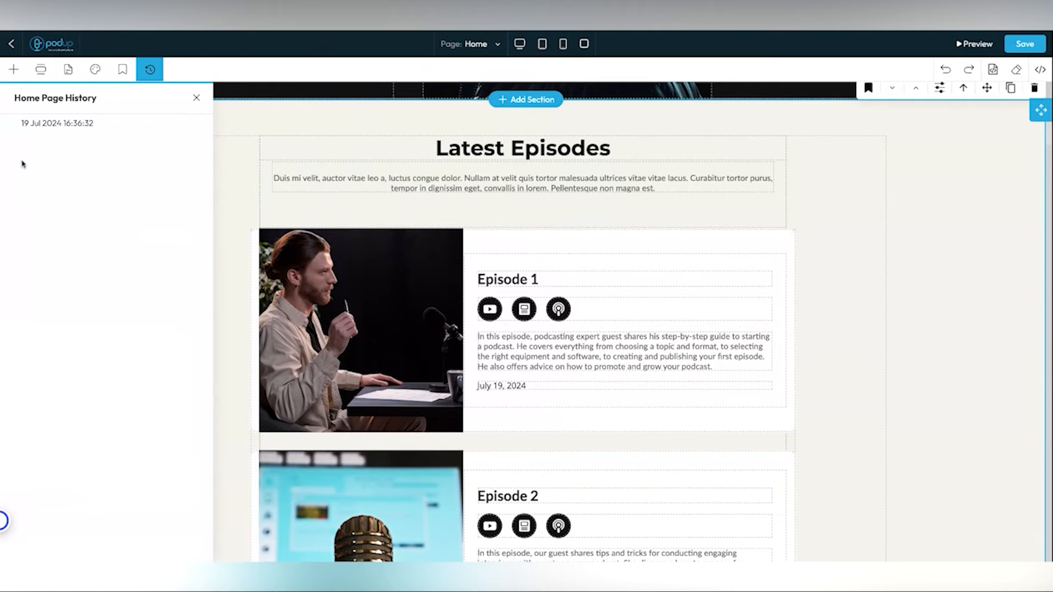
mouse_move(57, 122)
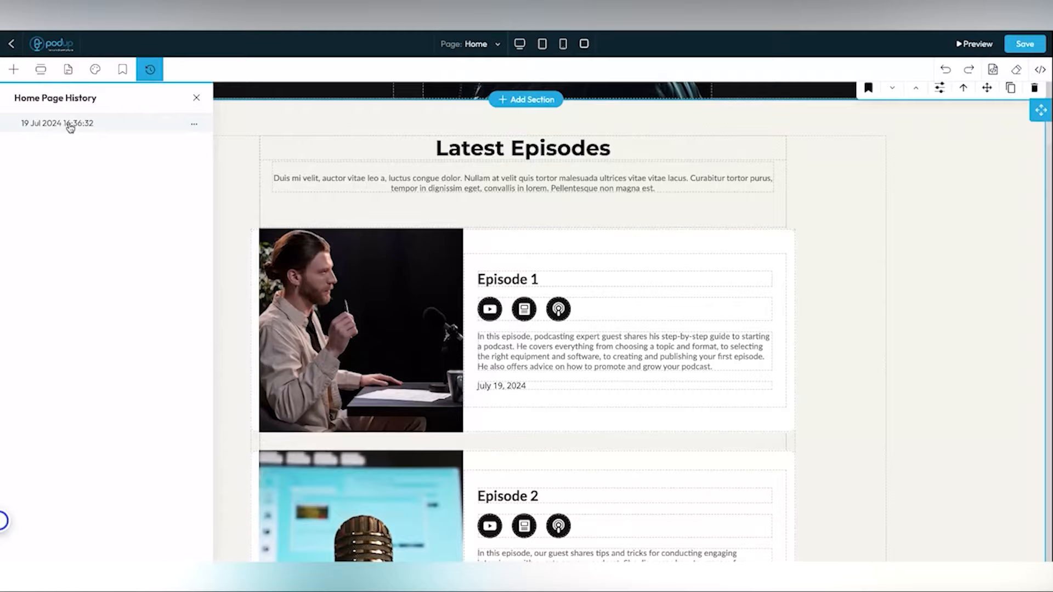
left_click(104, 123)
left_click(477, 44)
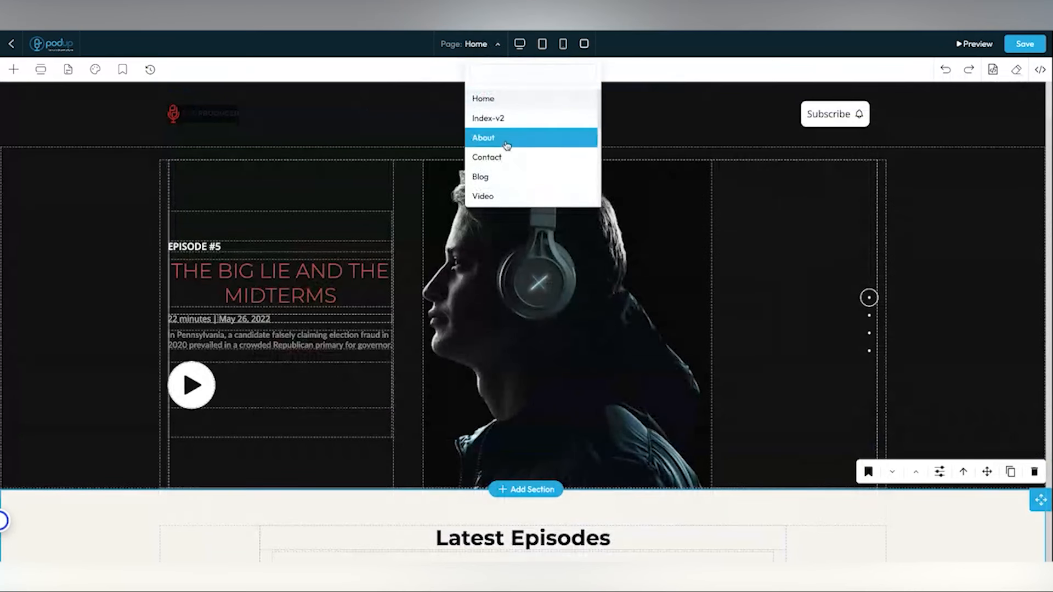
- Dismiss the page list without switching, then preview the home page at tablet and mobile widths
scroll(506, 144, "down", 3)
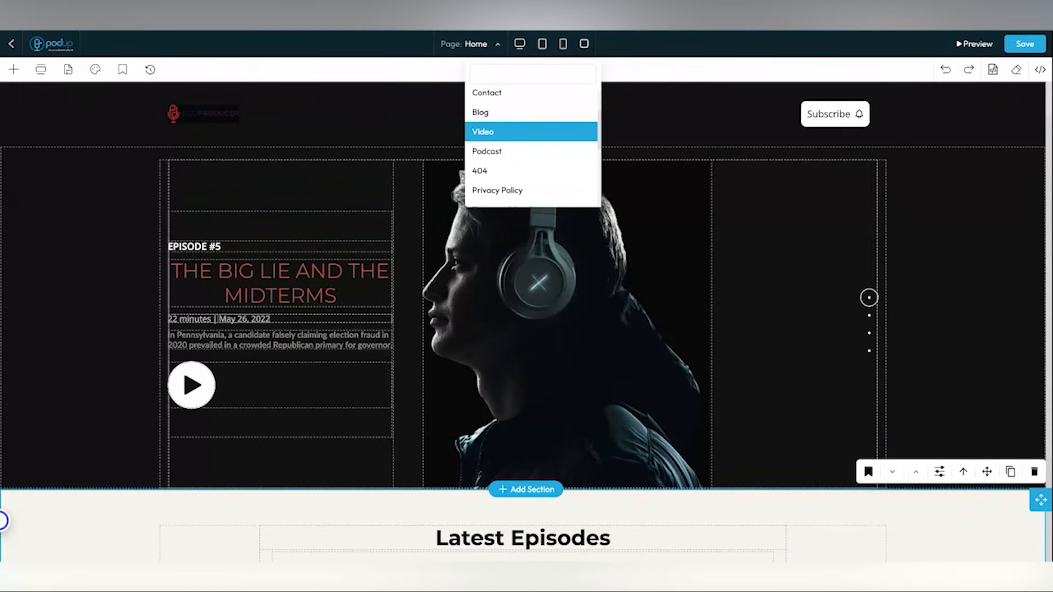
left_click(520, 45)
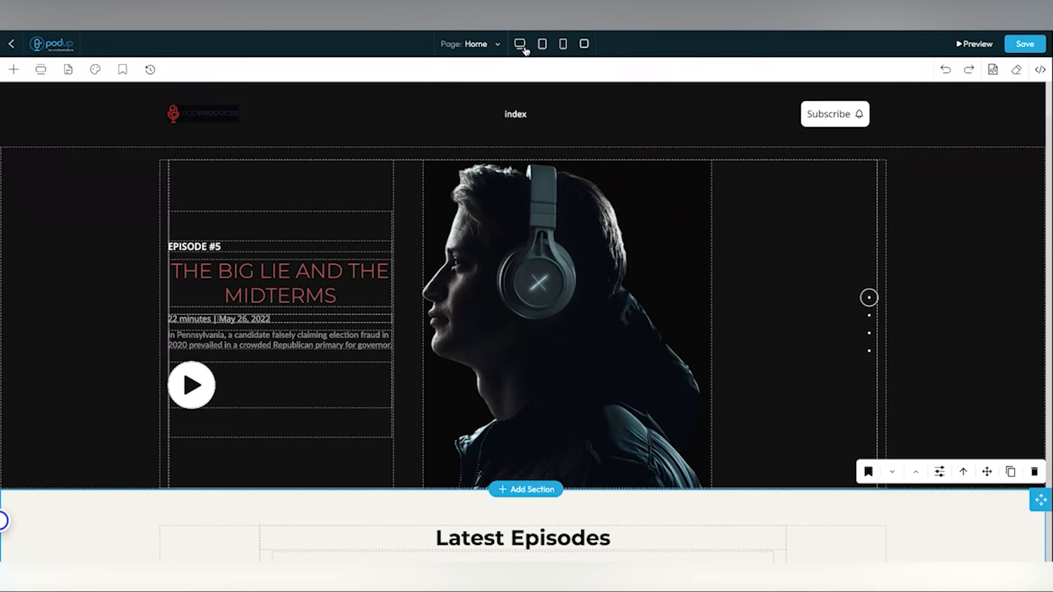
left_click(543, 49)
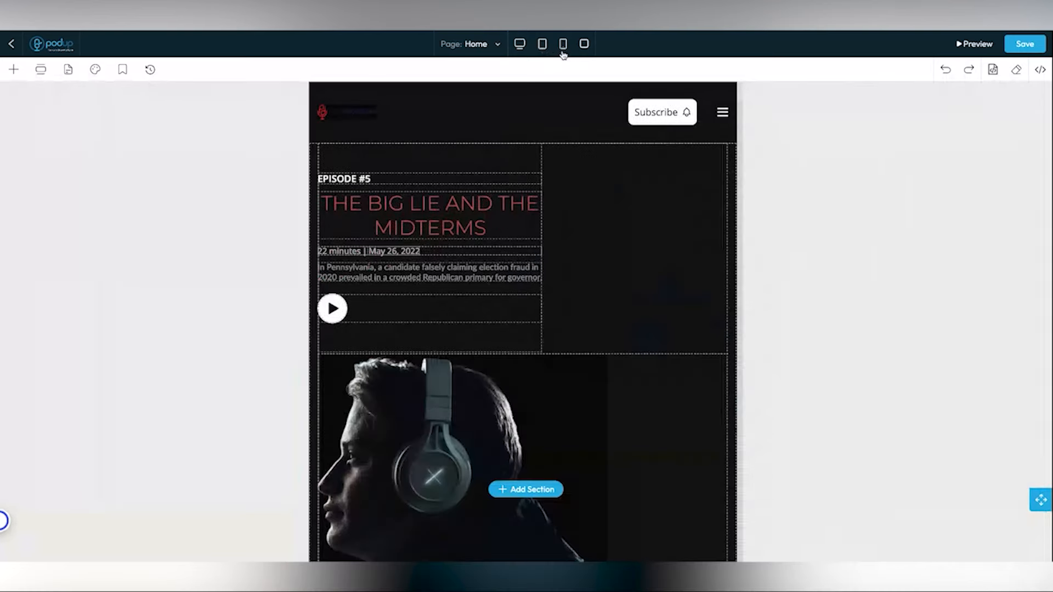
left_click(563, 52)
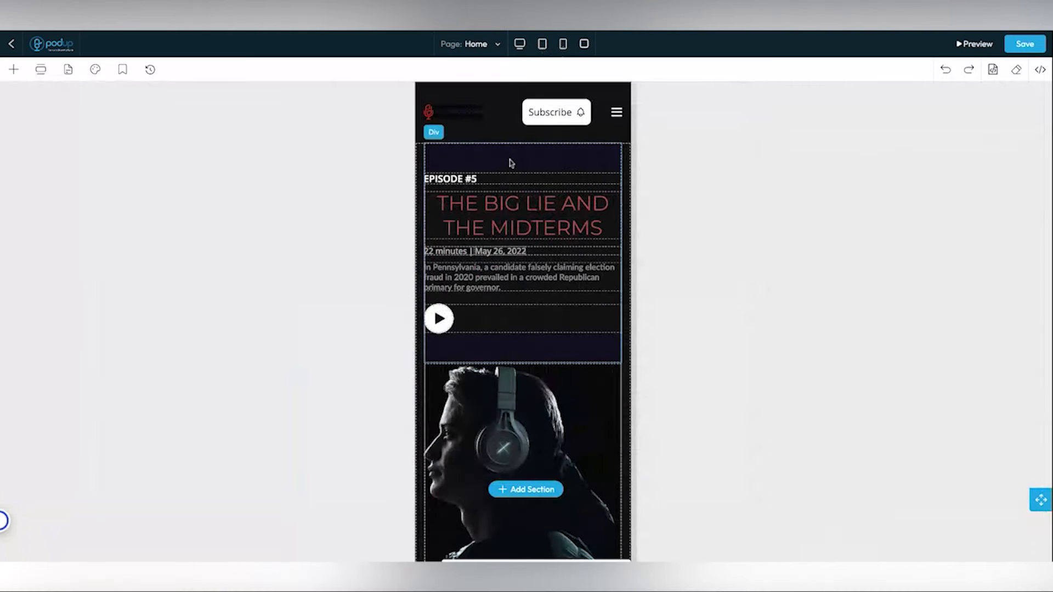
- Scroll through the mobile preview, then return the canvas to desktop width
scroll(510, 164, "down", 5)
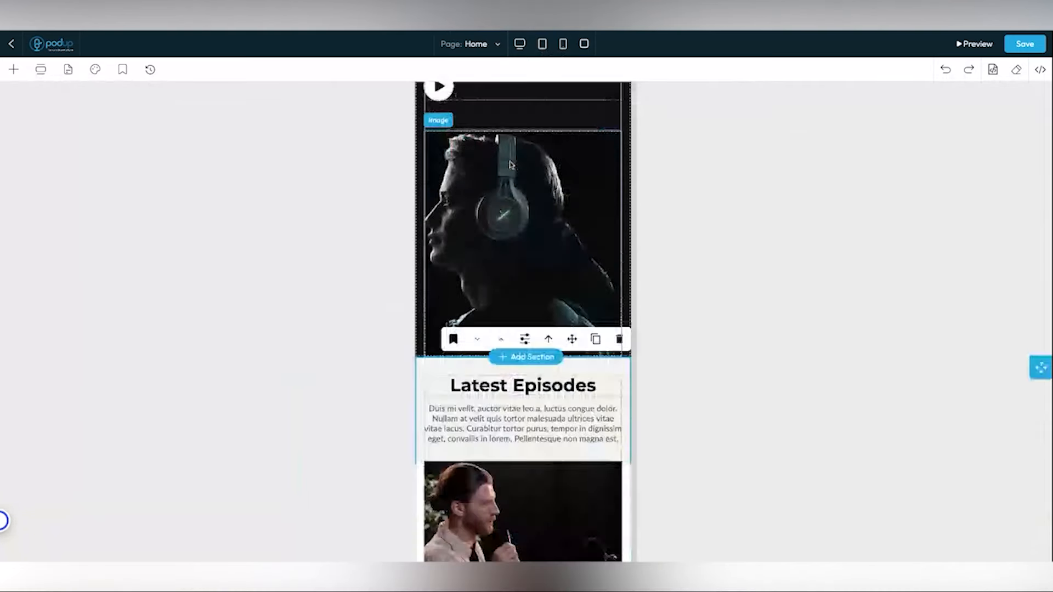
scroll(510, 165, "down", 4)
scroll(523, 324, "down", 4)
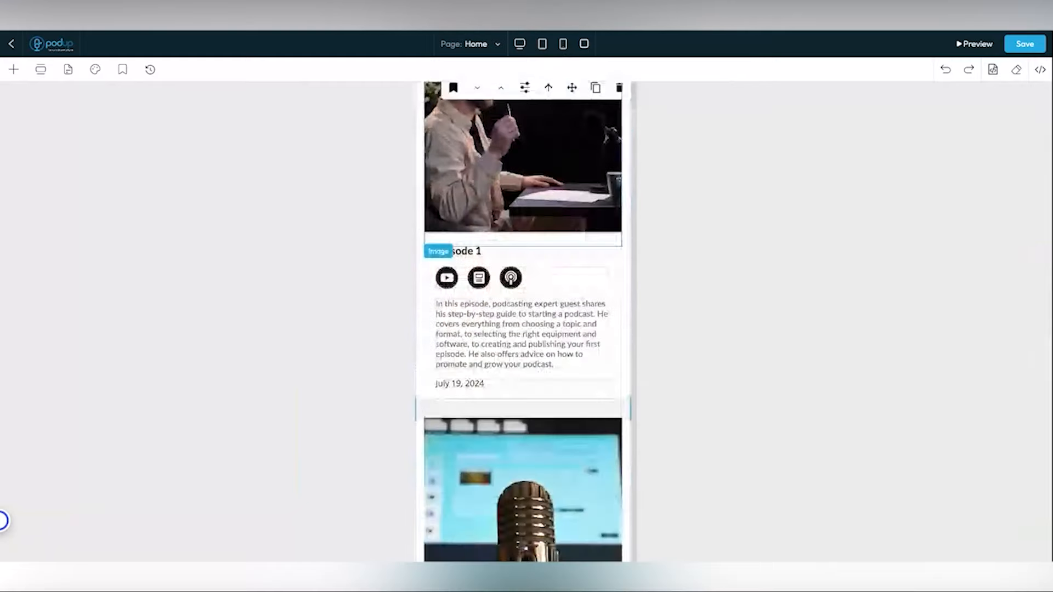
scroll(523, 323, "down", 5)
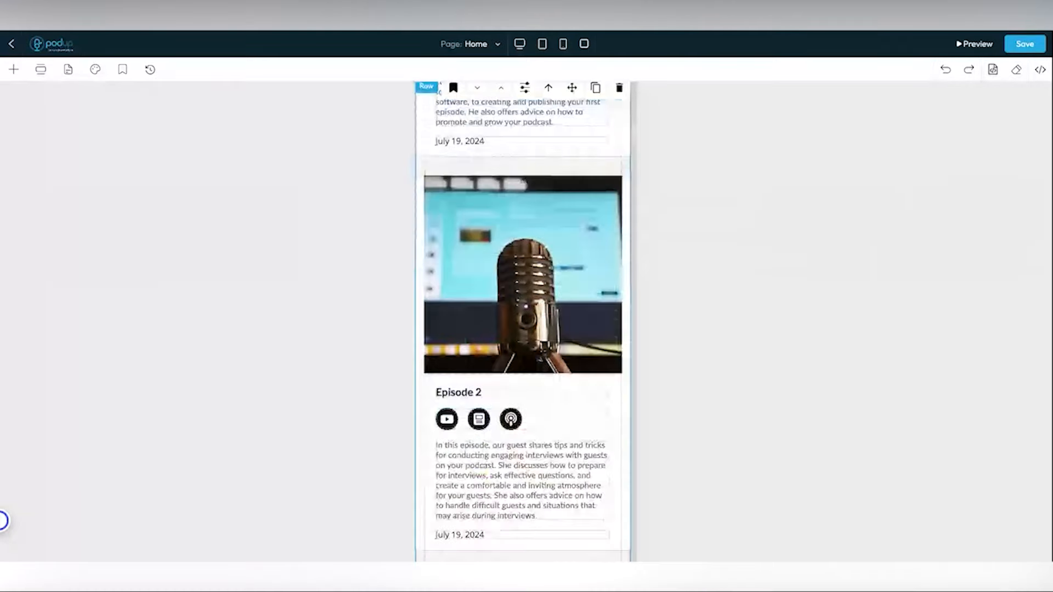
scroll(523, 324, "down", 5)
scroll(523, 324, "up", 20)
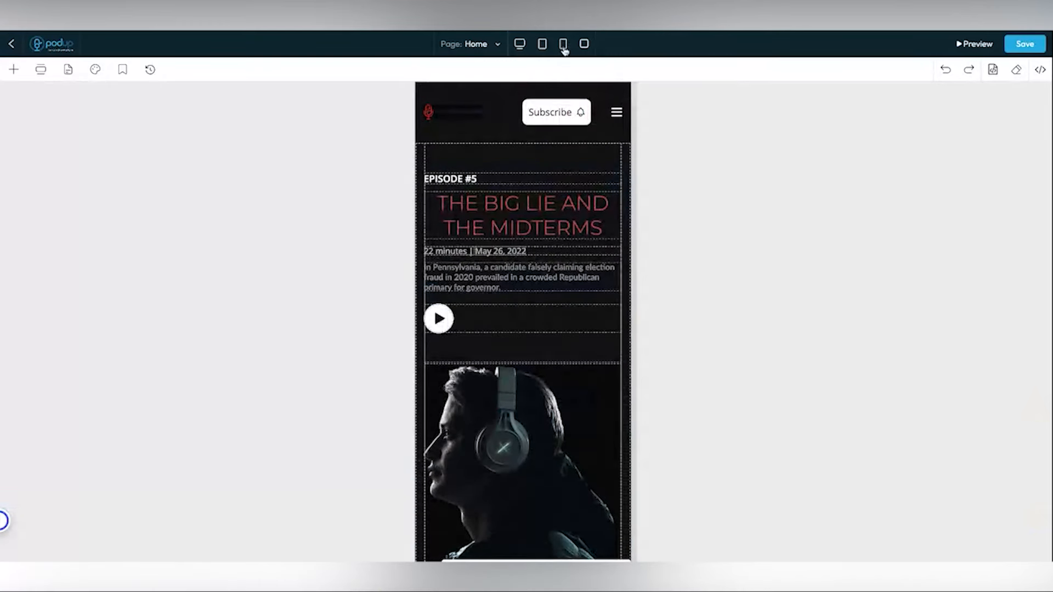
left_click(519, 46)
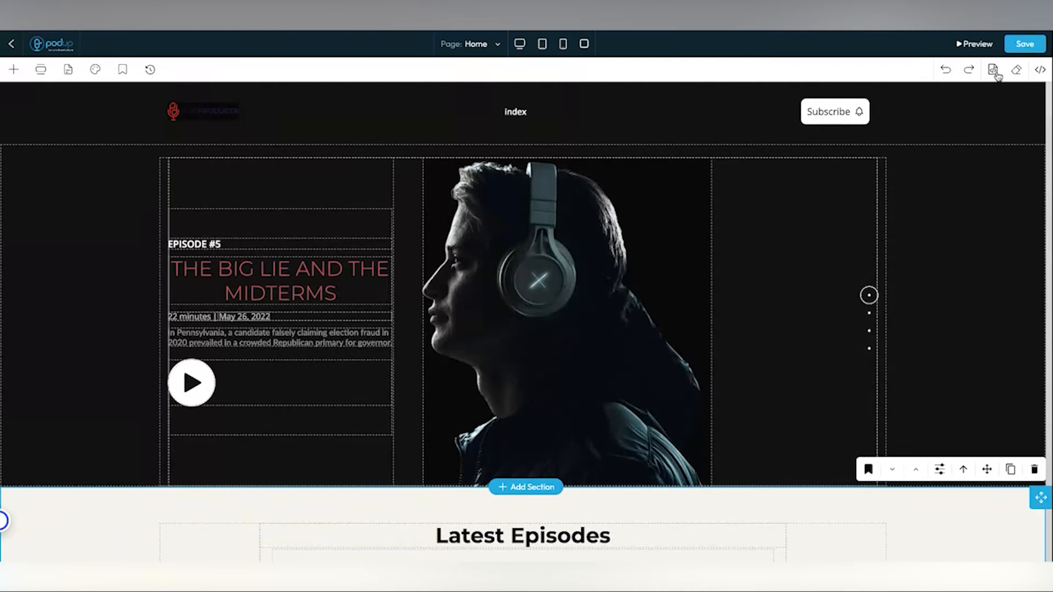
left_click(1039, 70)
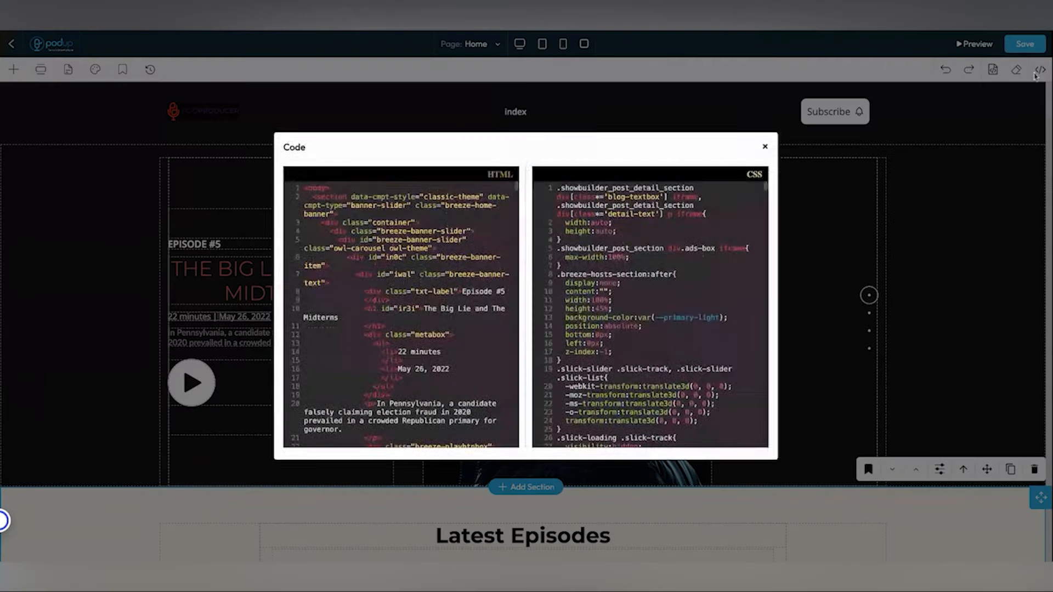
left_click(765, 148)
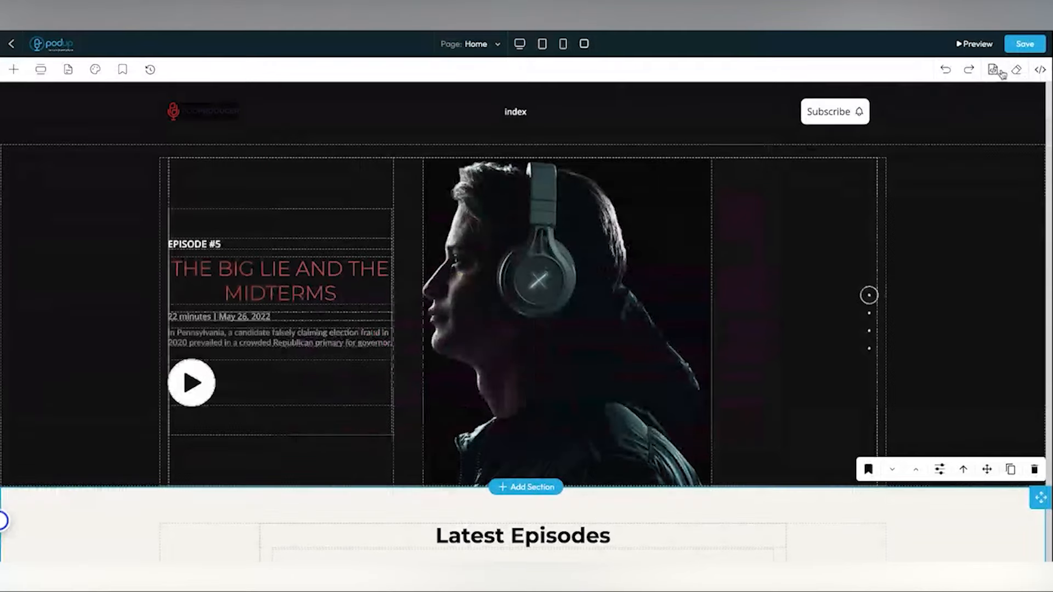
left_click(1040, 70)
scroll(388, 316, "down", 2)
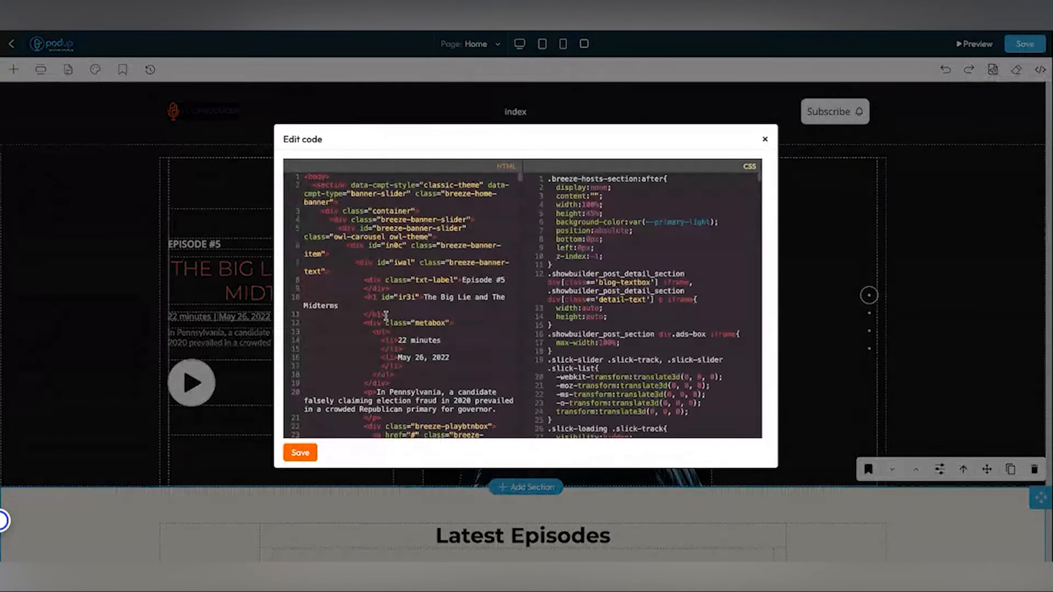
scroll(388, 317, "down", 3)
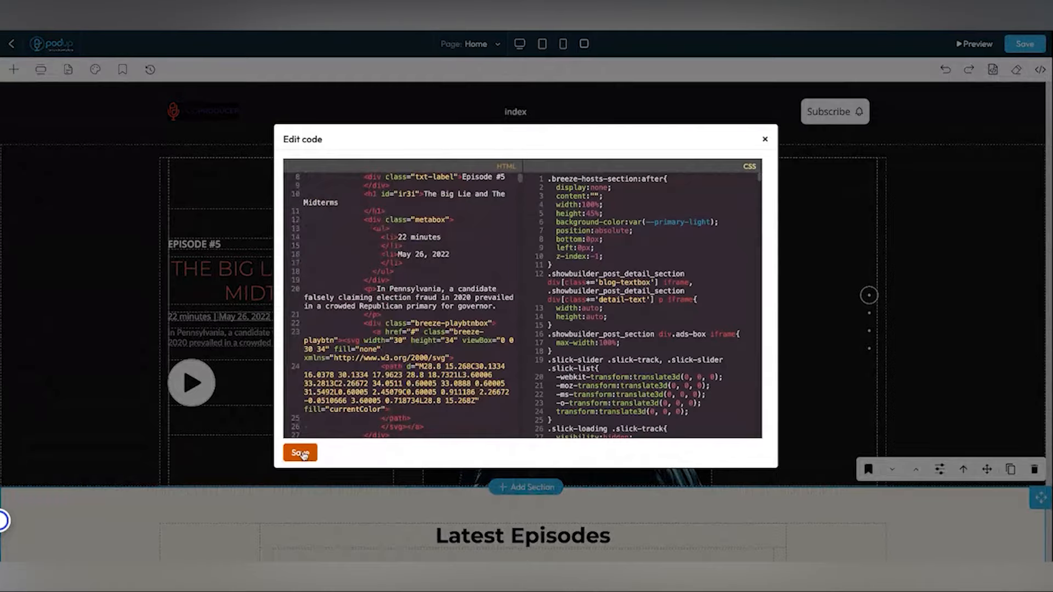
left_click(300, 453)
left_click(765, 139)
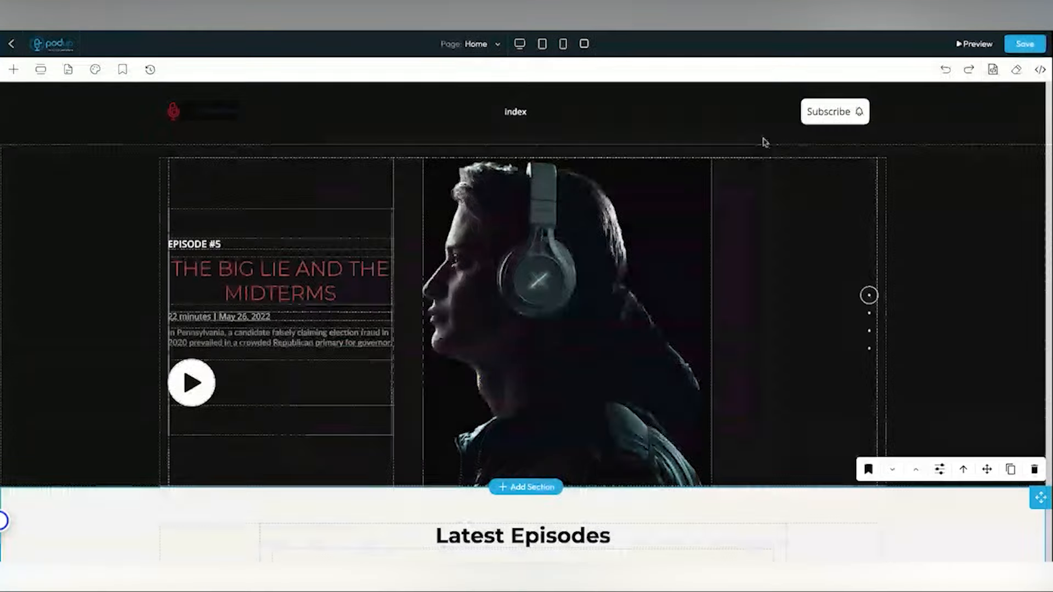
left_click(1016, 70)
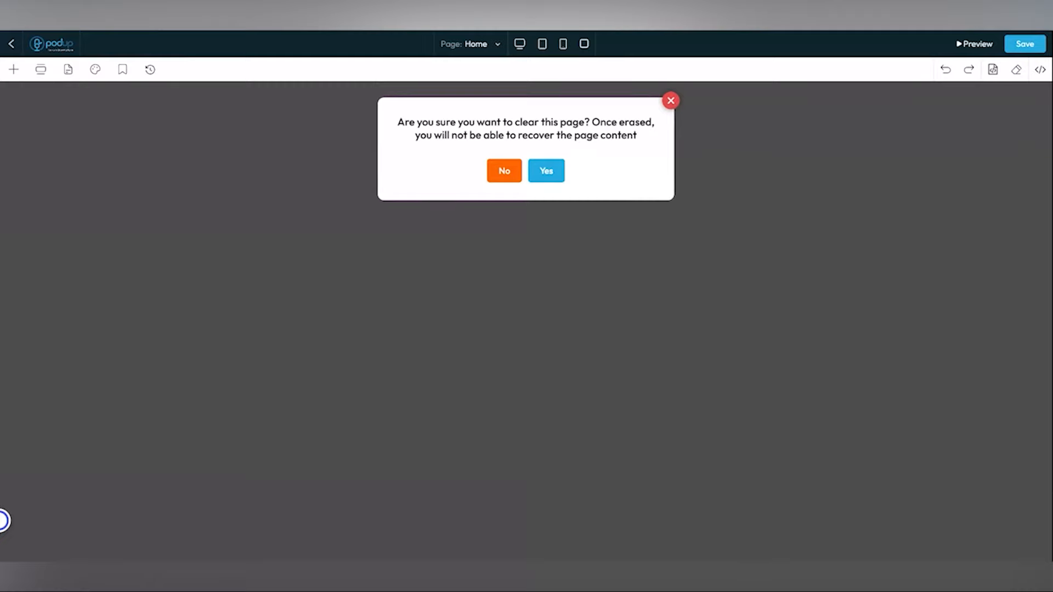
left_click(670, 101)
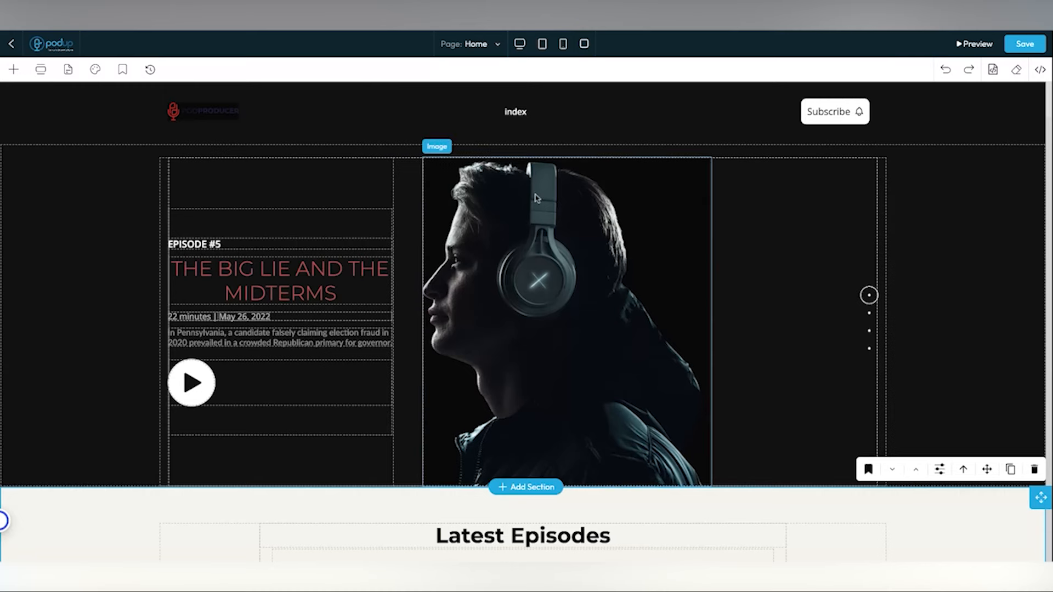
left_click(289, 285)
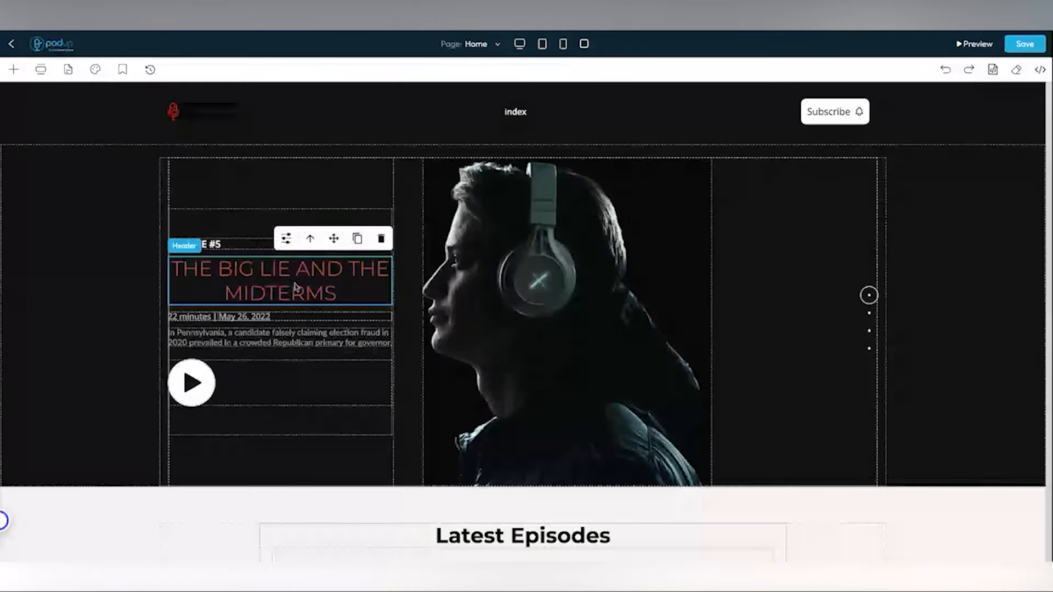
- Open the EPISODE #5 headline's design panel, check General and Dimension, and expand Typography
left_click(287, 240)
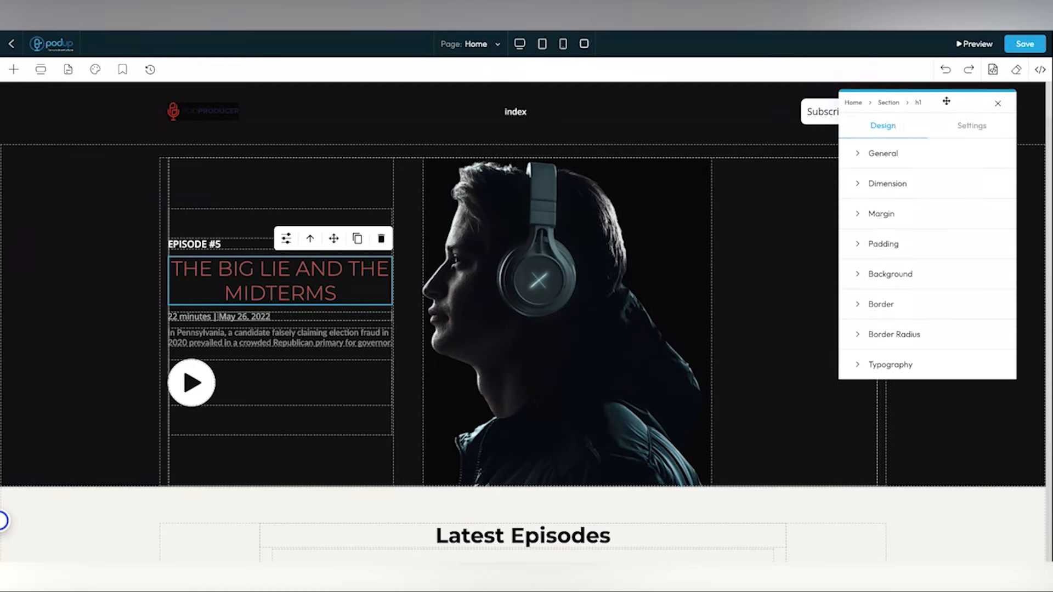
left_click_drag(944, 100, 741, 108)
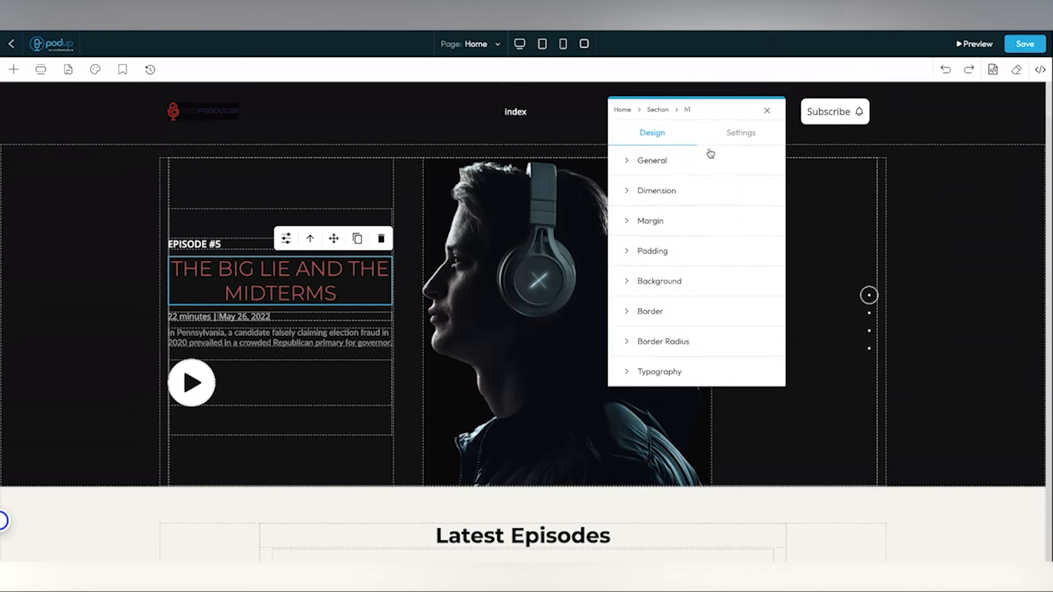
left_click(631, 167)
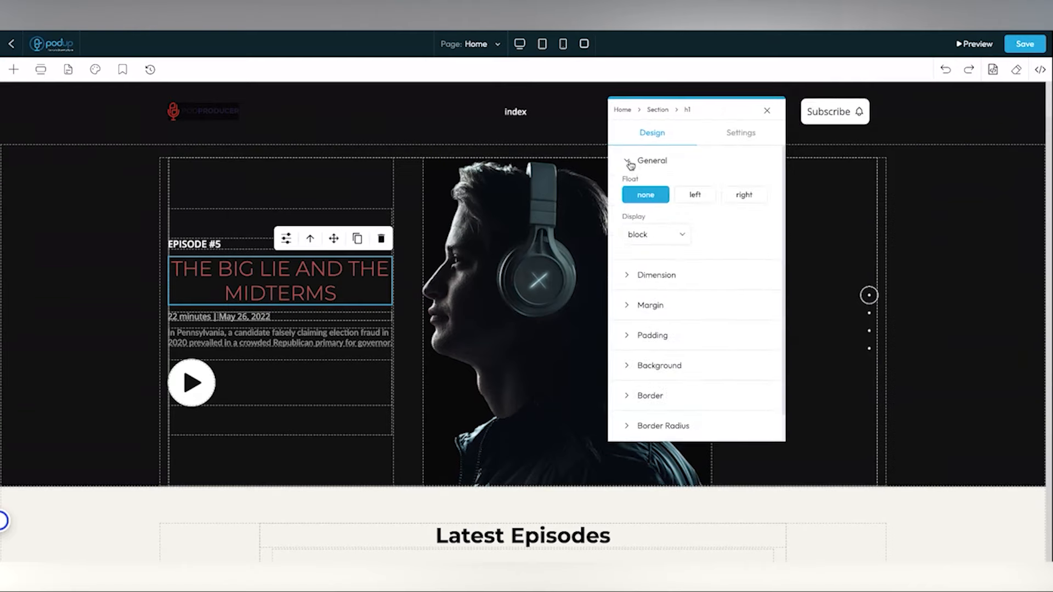
left_click(630, 165)
left_click(631, 198)
left_click(630, 196)
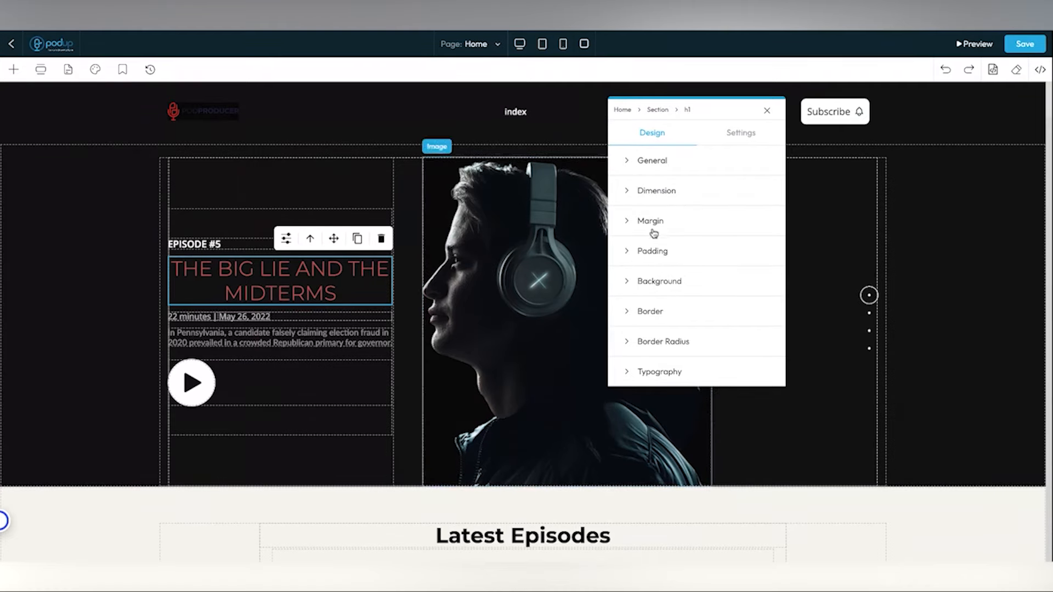
left_click(629, 371)
left_click(211, 247)
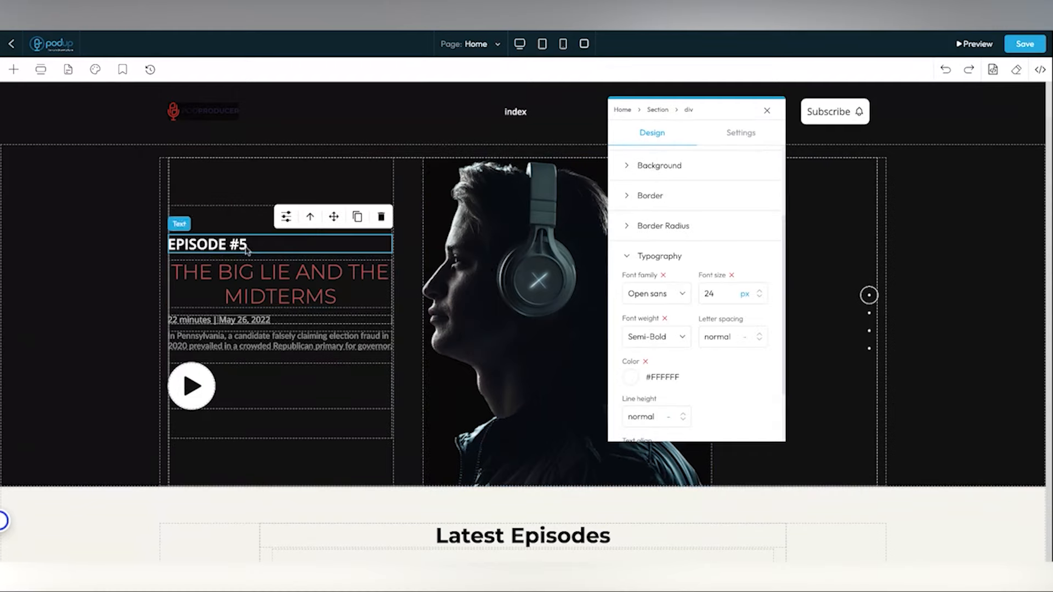
- Recolour the EPISODE #5 label text to #cc9e9e
mouse_move(759, 295)
left_mouse_down()
mouse_move(757, 278)
mouse_move(758, 302)
left_mouse_up()
left_click(630, 376)
mouse_move(716, 406)
left_mouse_down()
mouse_move(741, 431)
mouse_move(709, 412)
left_mouse_up()
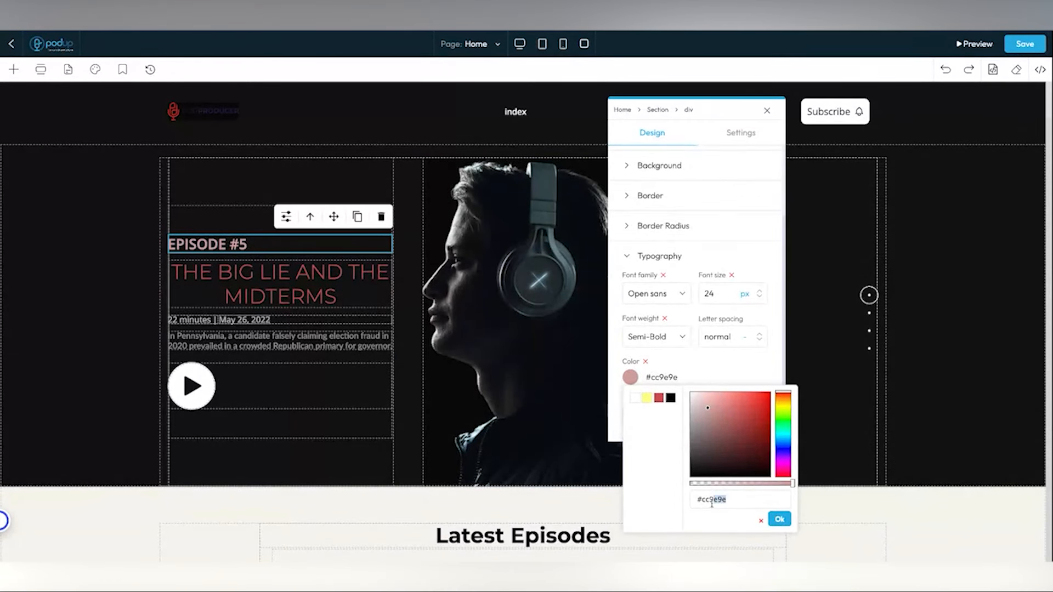
triple_click(703, 501)
left_click(757, 501)
left_click(779, 519)
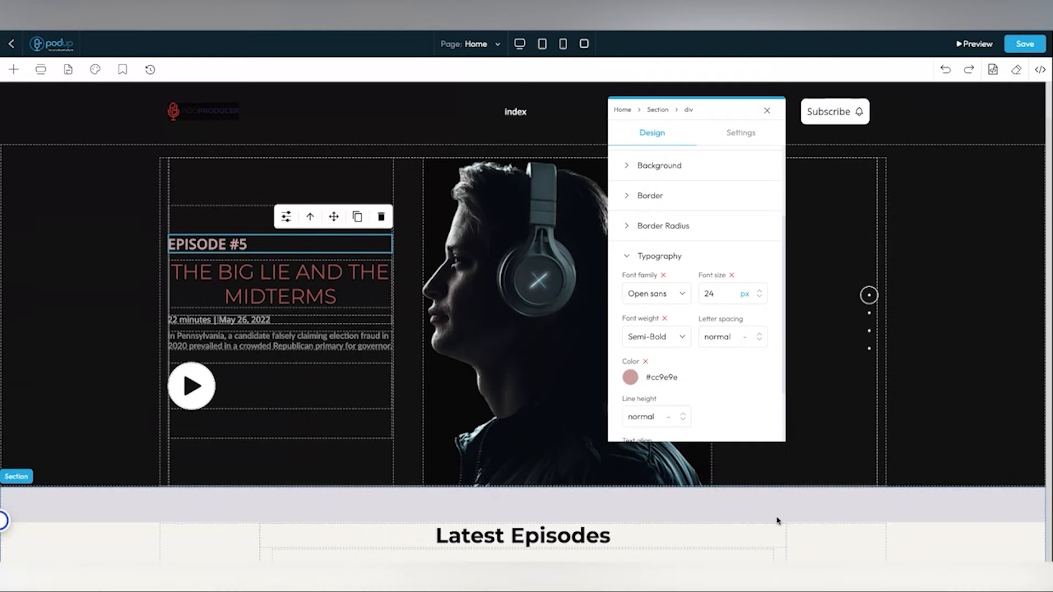
- Try centre and right alignment, then keep the label left-aligned and close its style panel
scroll(671, 384, "down", 2)
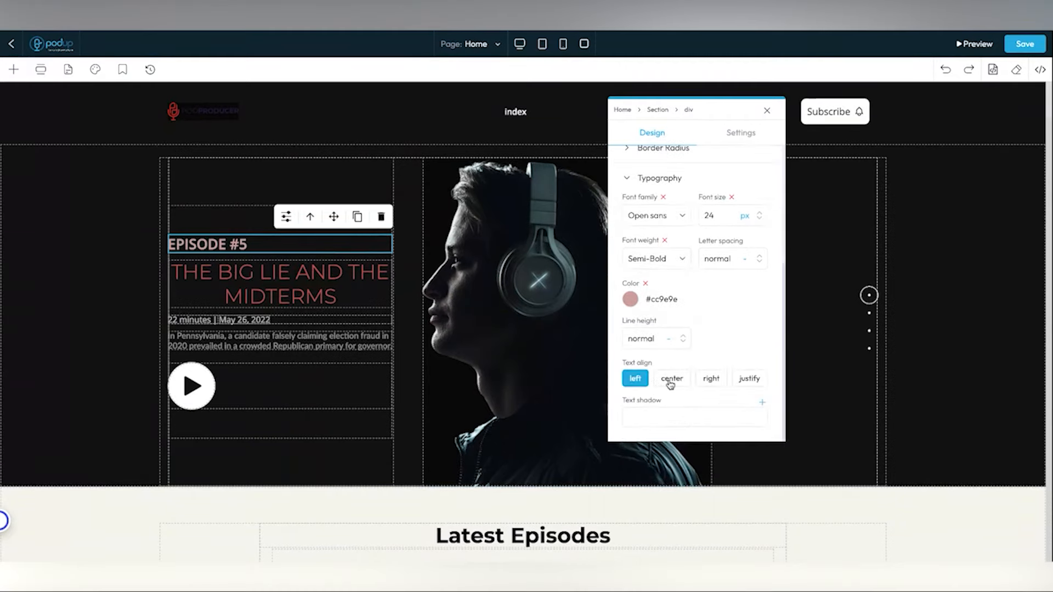
left_click(671, 384)
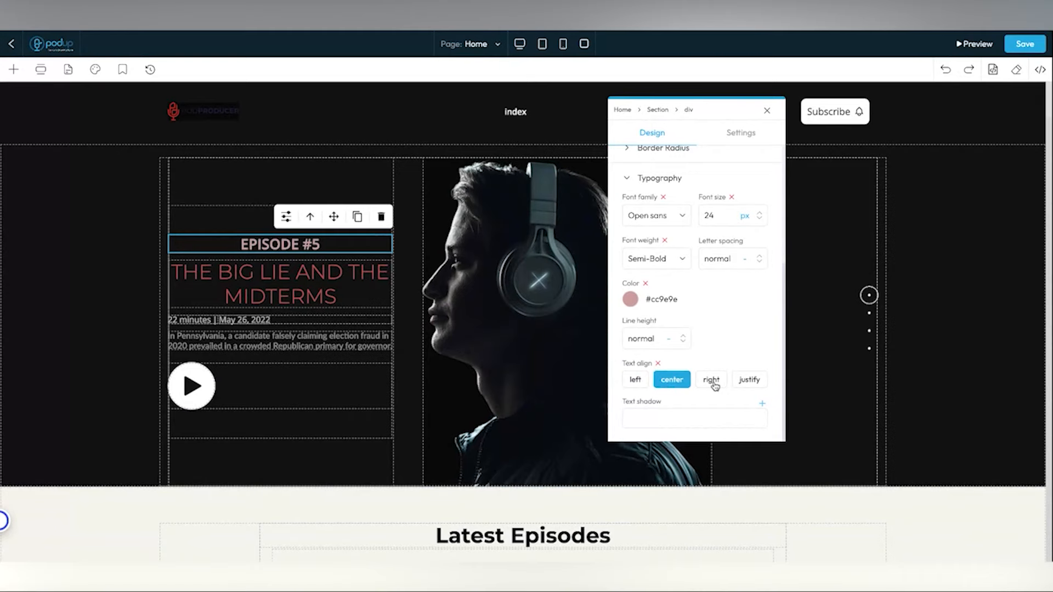
left_click(711, 380)
left_click(634, 384)
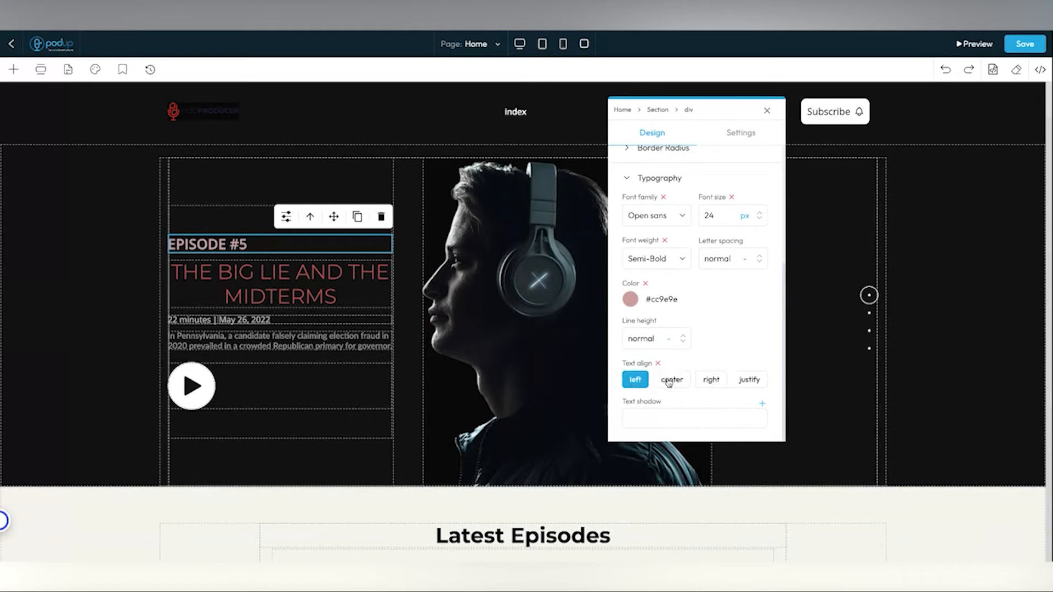
scroll(664, 393, "up", 5)
left_click(741, 133)
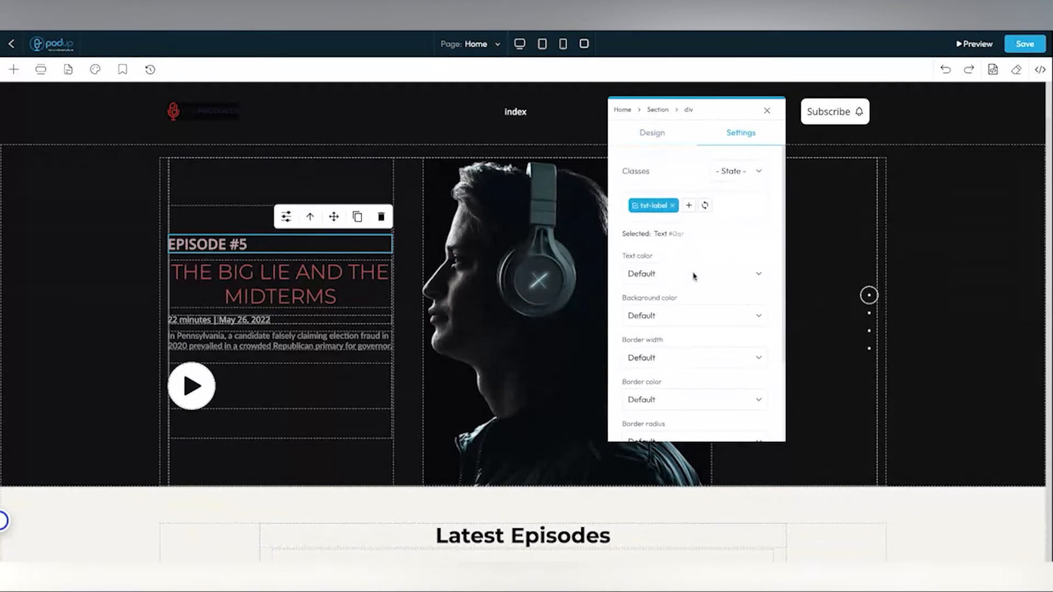
scroll(694, 276, "down", 2)
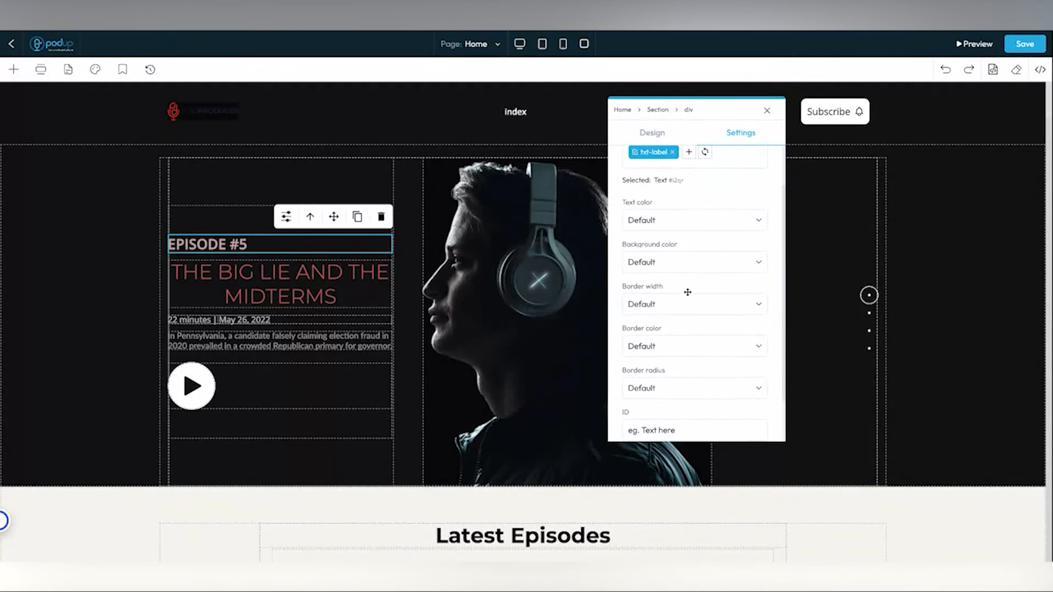
scroll(689, 284, "down", 2)
scroll(689, 282, "up", 4)
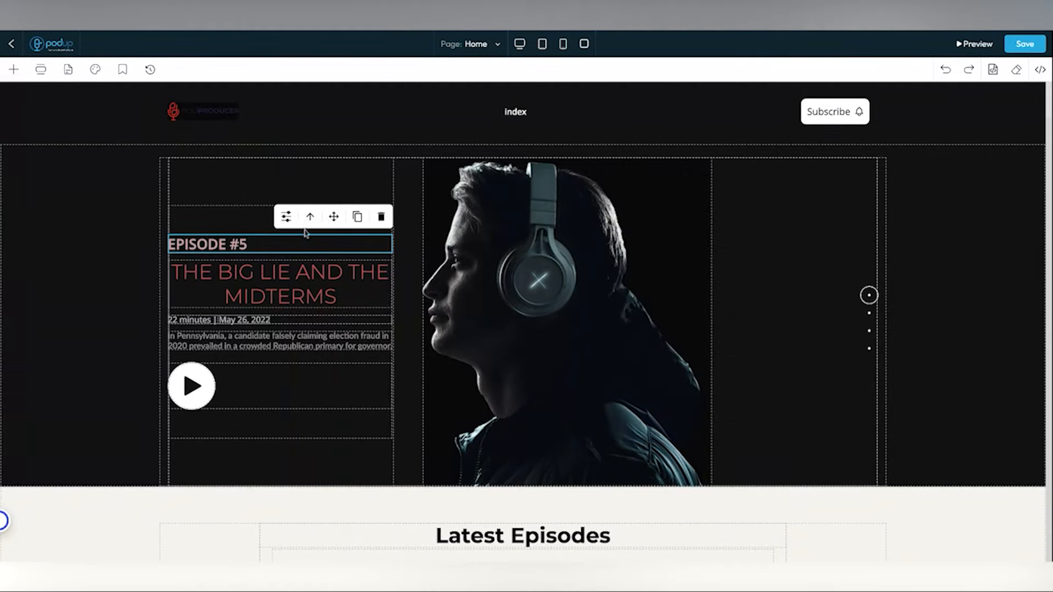
left_click(308, 223)
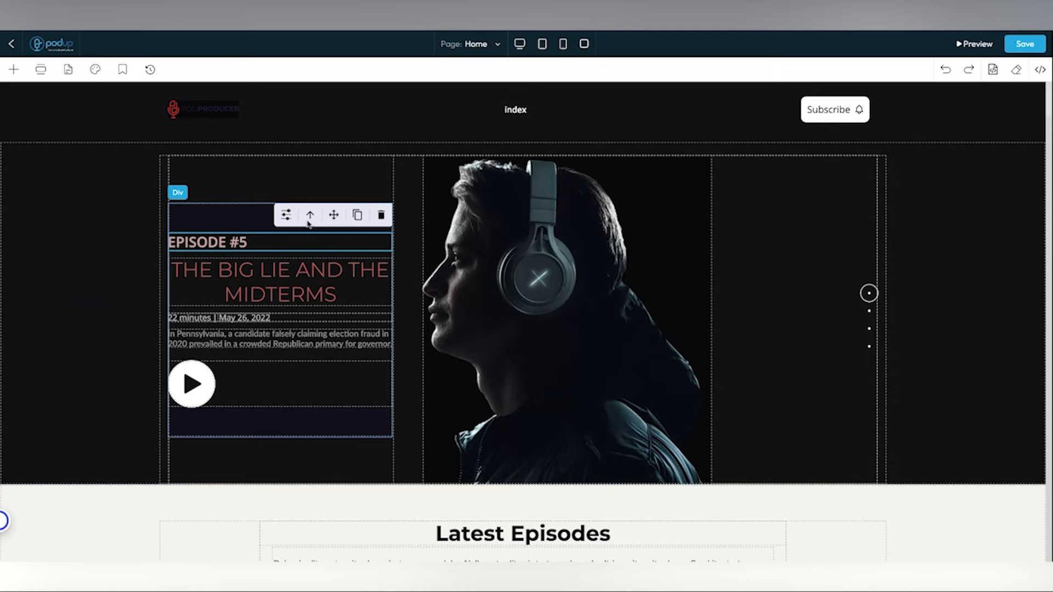
- Select the enclosing container and scroll down to the 'Join us on every major platform!' section
left_click(309, 222)
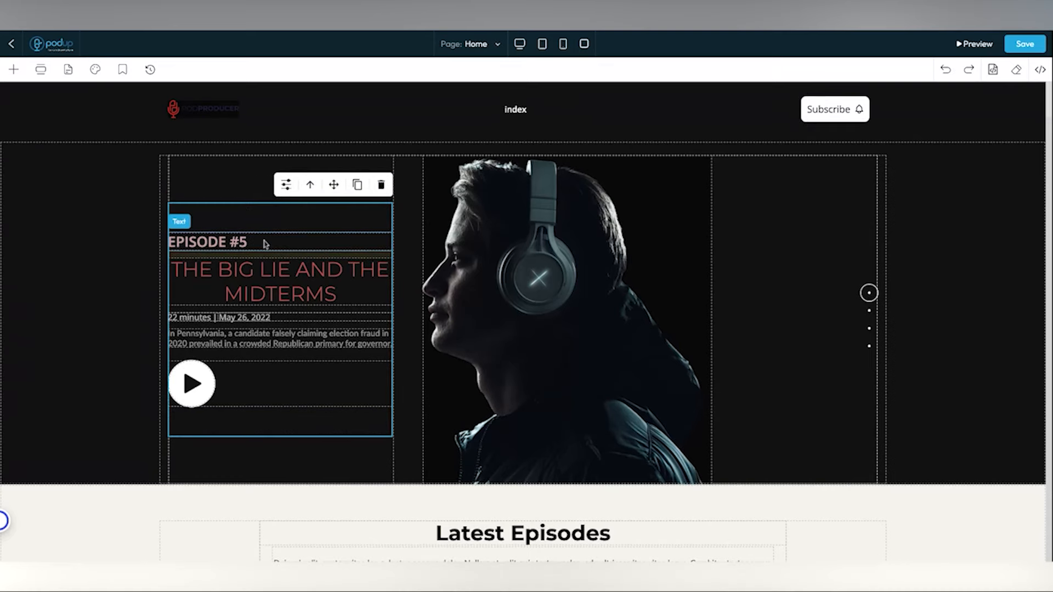
scroll(263, 244, "down", 1)
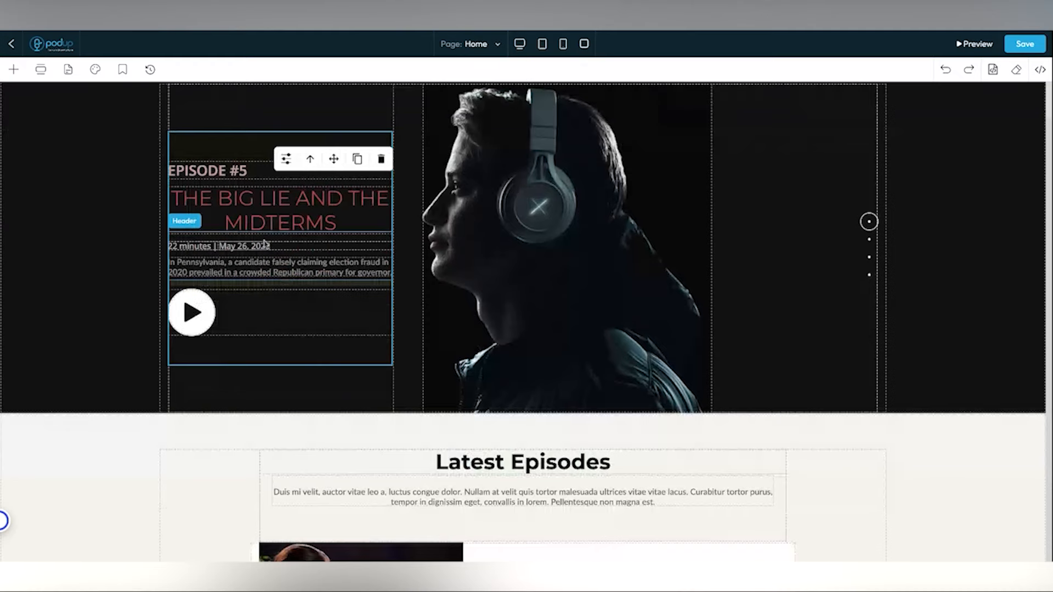
scroll(263, 244, "down", 20)
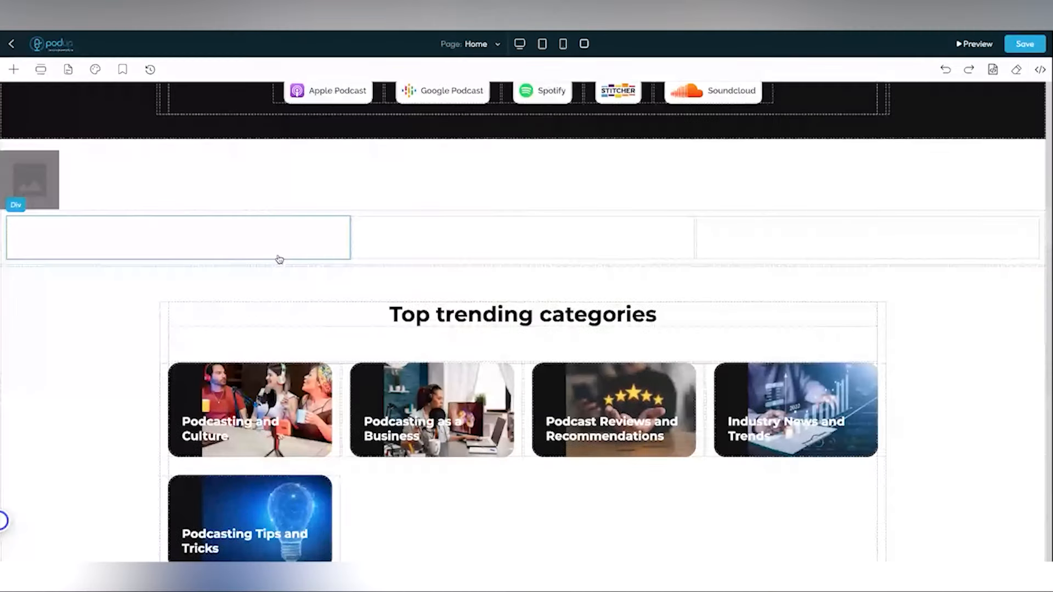
scroll(280, 259, "up", 3)
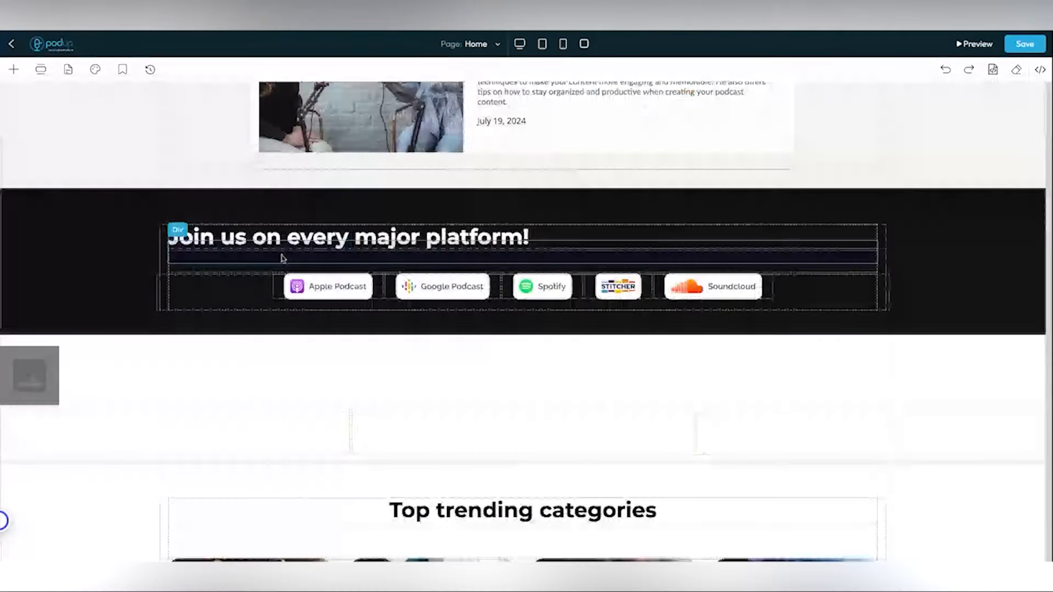
- Select the Link wrapping the Apple Podcast image and set its Href to google.com
left_click(336, 294)
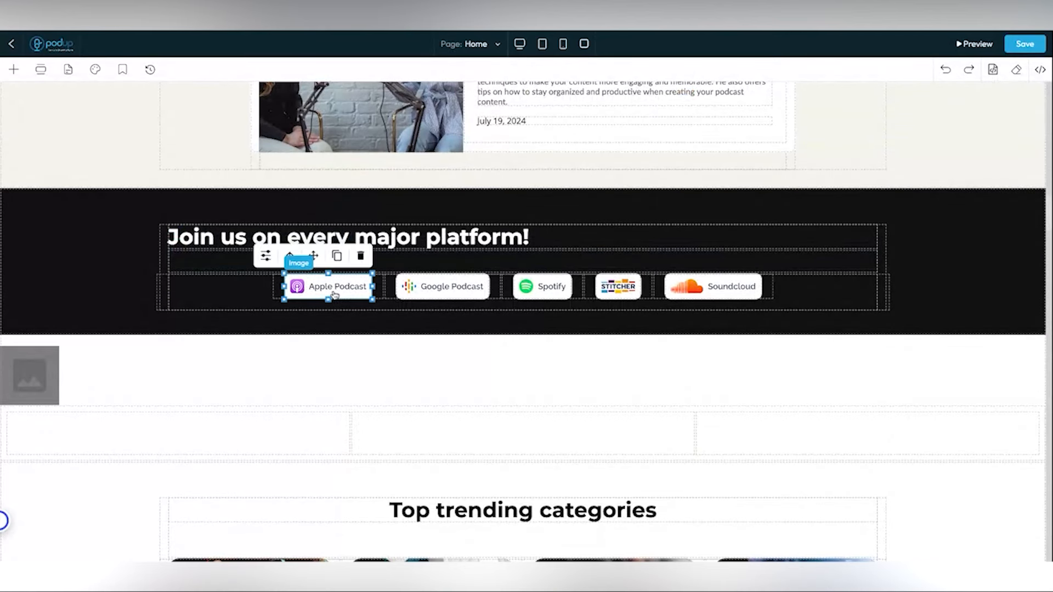
left_click(265, 257)
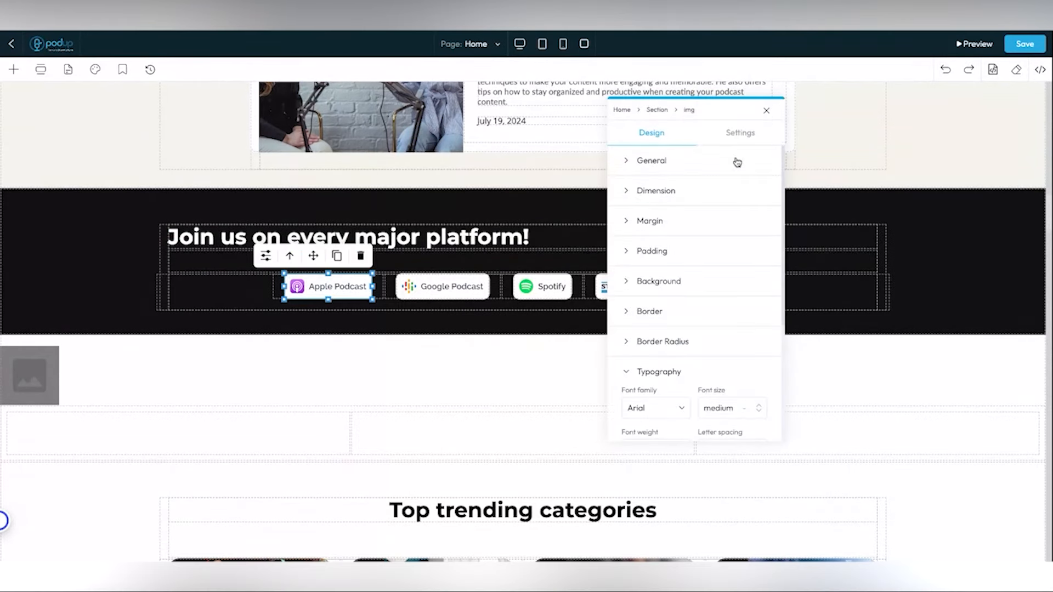
left_click(740, 133)
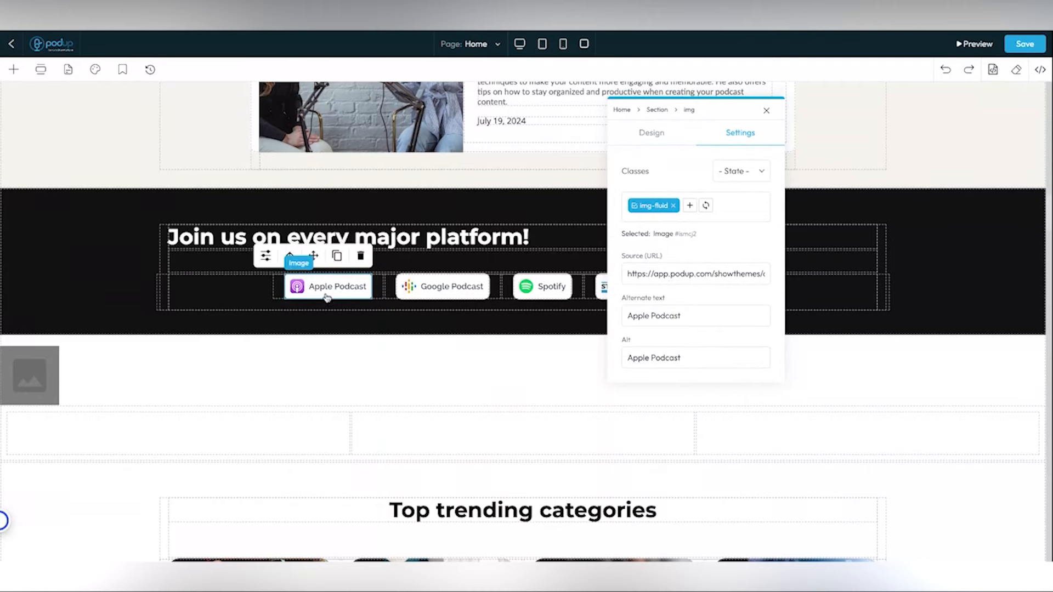
left_click(290, 257)
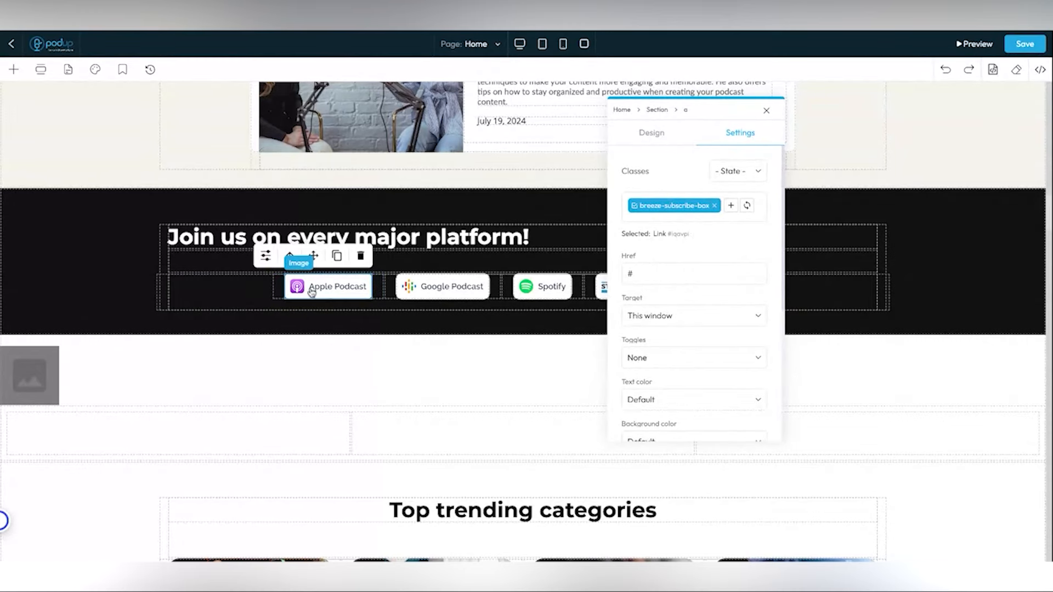
left_click_drag(635, 273, 610, 273)
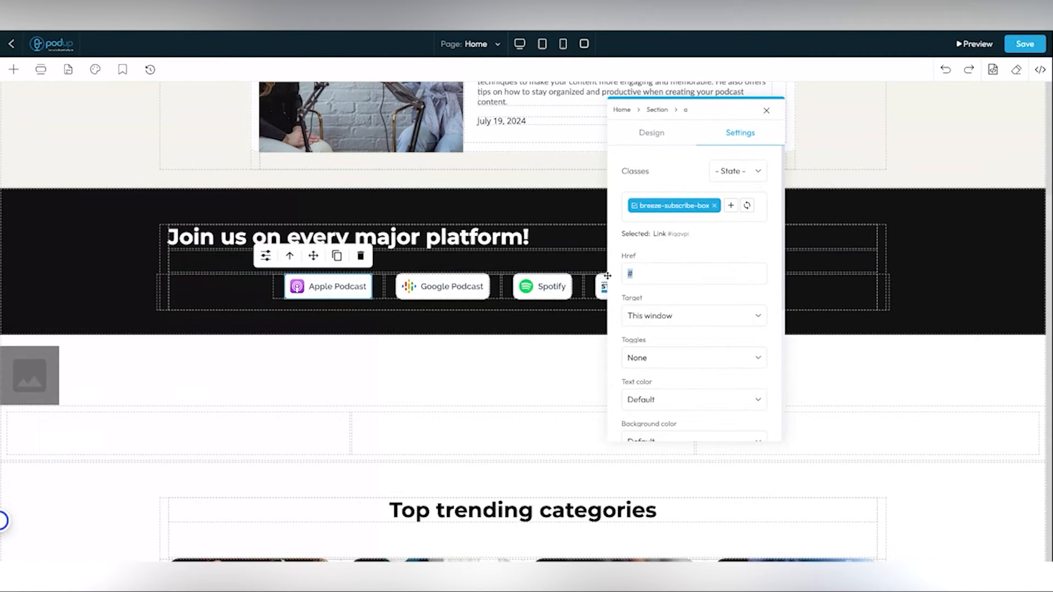
type("google.com")
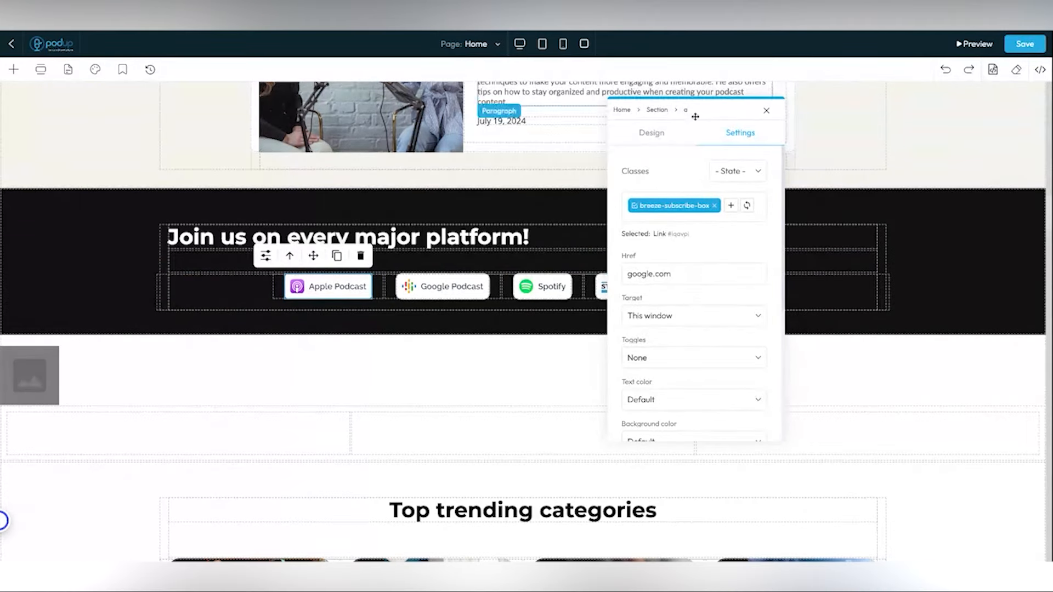
left_click(690, 145)
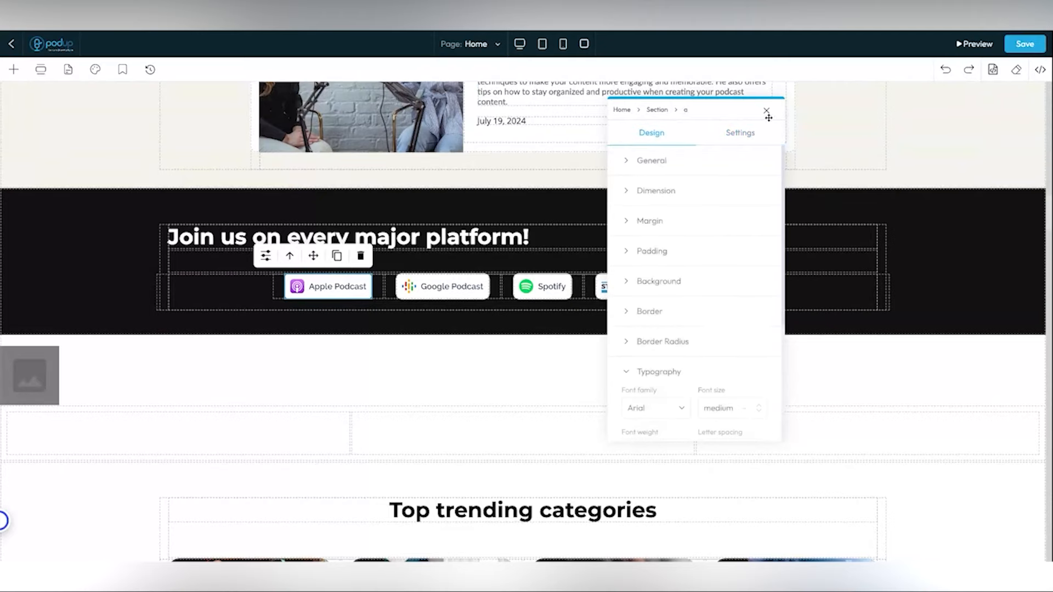
left_click(766, 110)
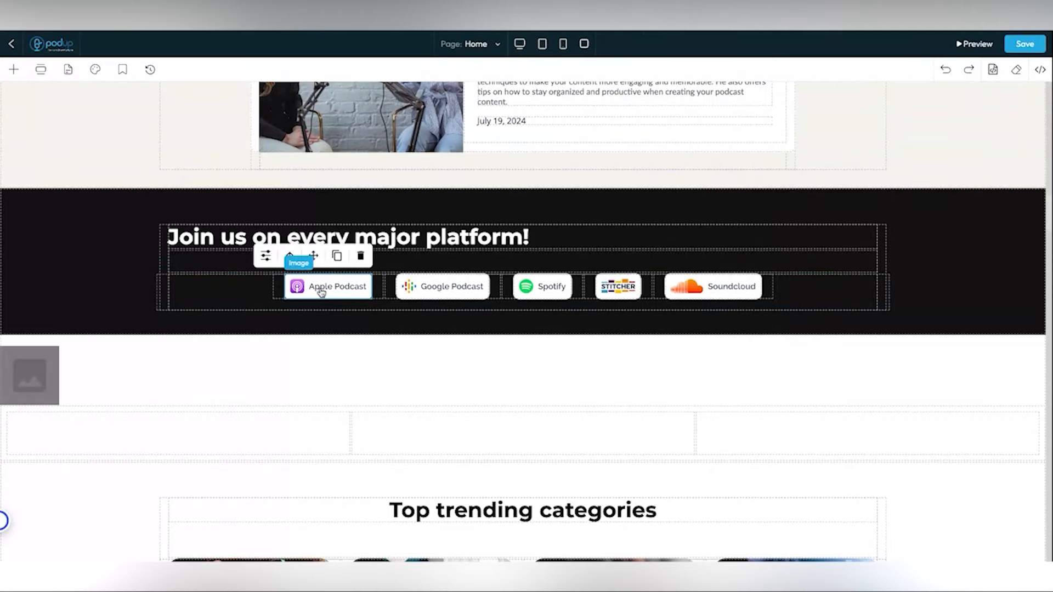
- Reselect the podcast buttons row and the Apple Podcast button
left_click(291, 257)
left_click(318, 292)
scroll(418, 324, "down", 1)
mouse_move(317, 189)
left_mouse_down()
mouse_move(319, 216)
mouse_move(317, 197)
left_mouse_up()
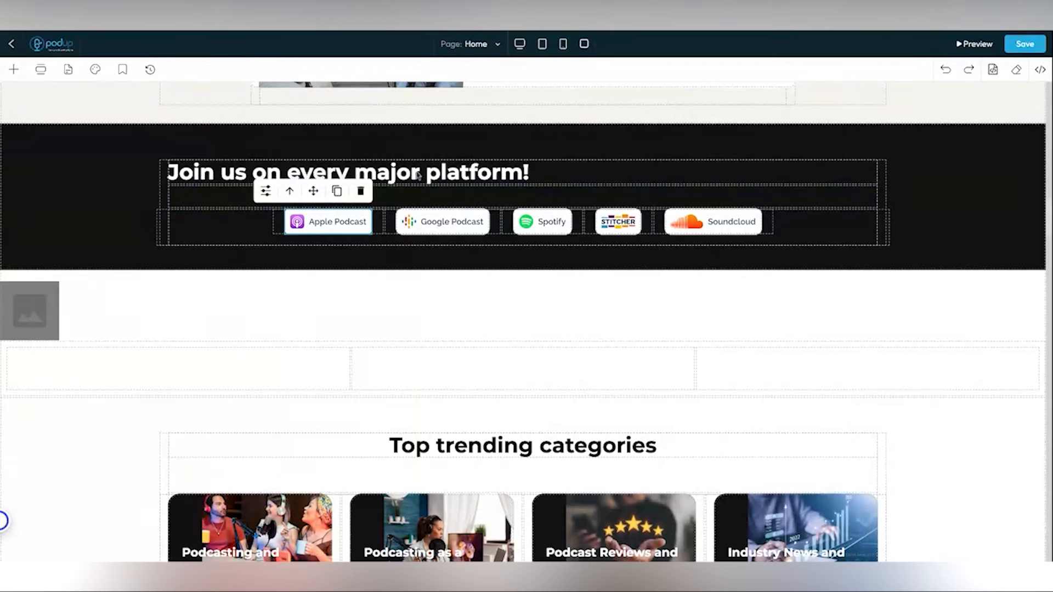
- Duplicate the 'Join us on every major platform!' heading, delete the copy, and save the page
left_click(477, 178)
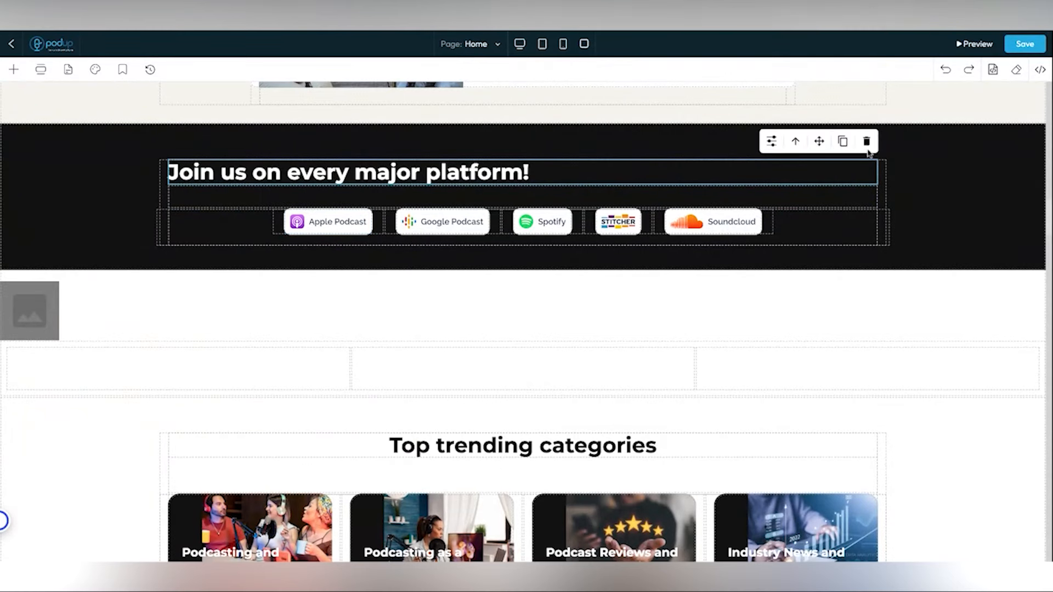
left_click(845, 143)
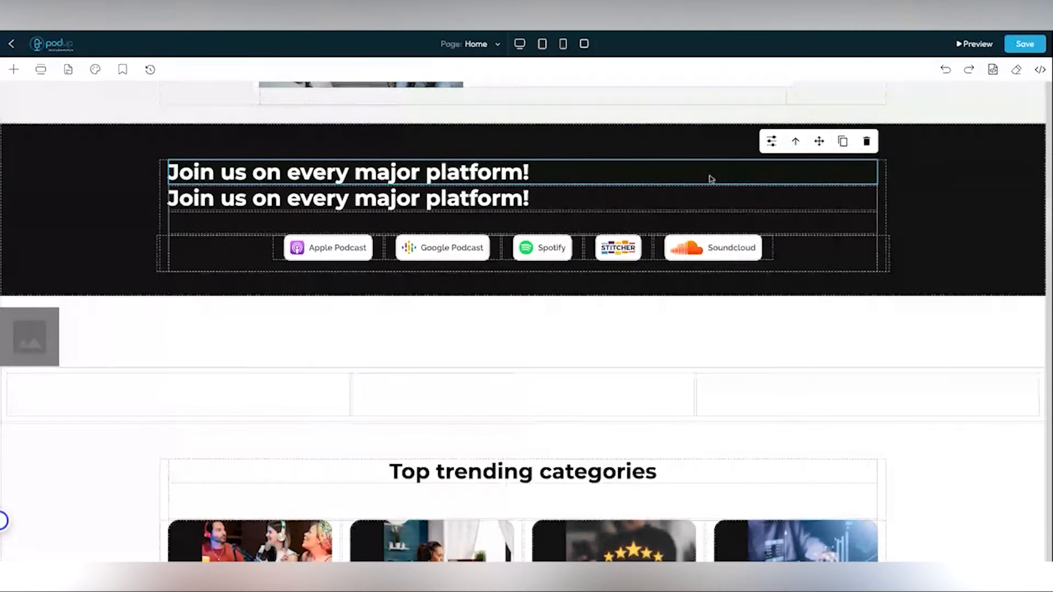
left_click(598, 210)
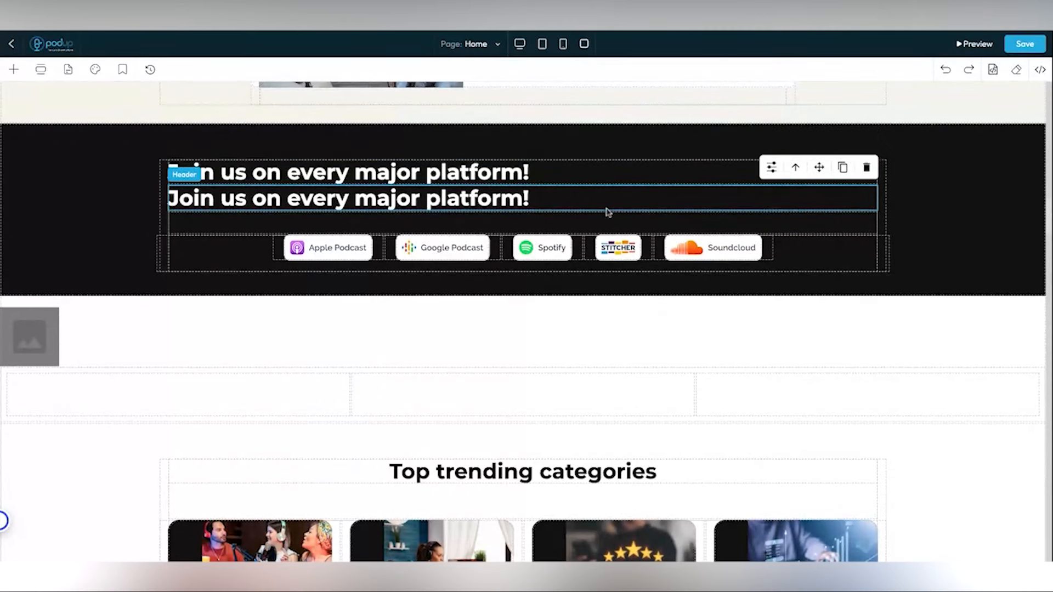
left_click(866, 168)
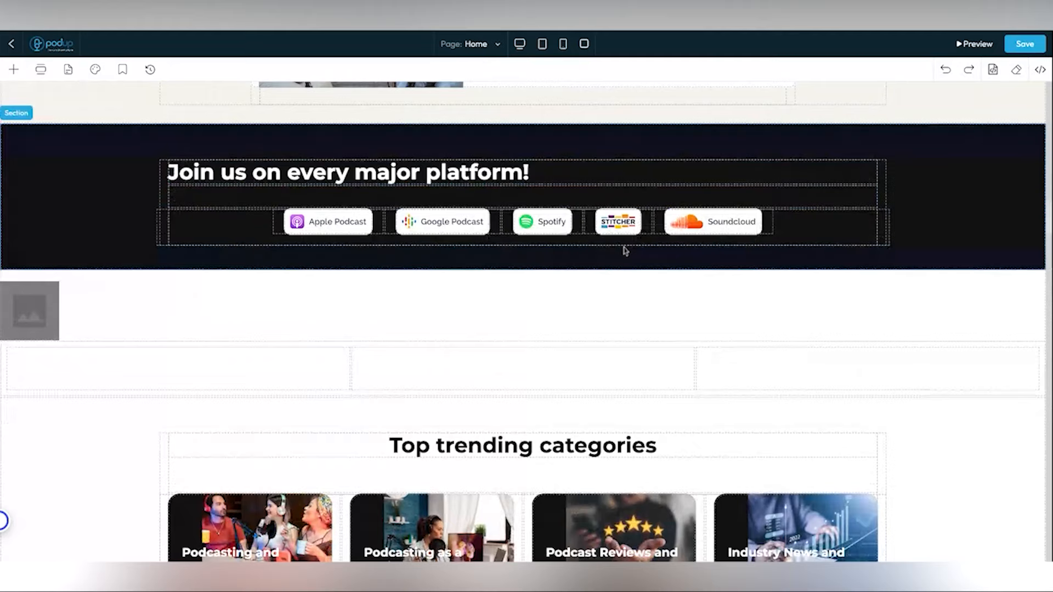
scroll(625, 251, "down", 1)
scroll(625, 250, "down", 1)
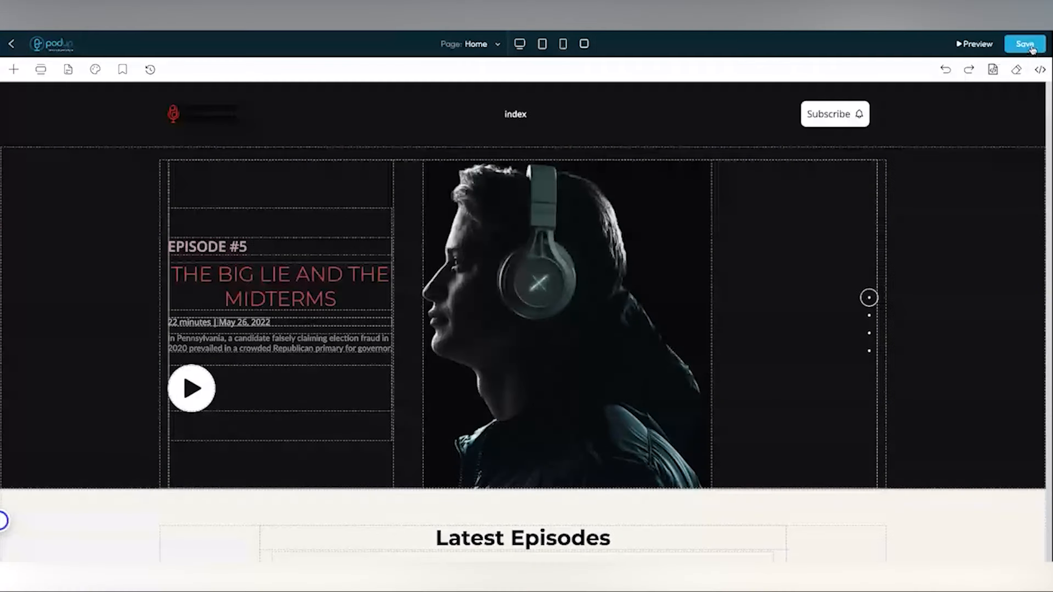
left_click(1031, 48)
- Leave the page editor and open My Site > Nav Builder to see Footer and Header Menu
left_click(13, 45)
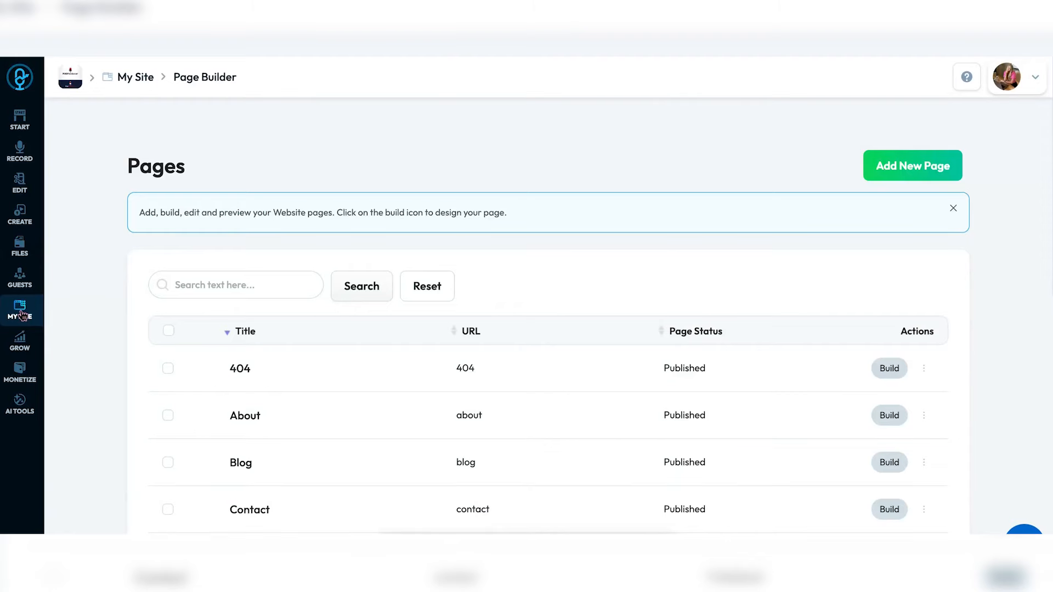
left_click(20, 309)
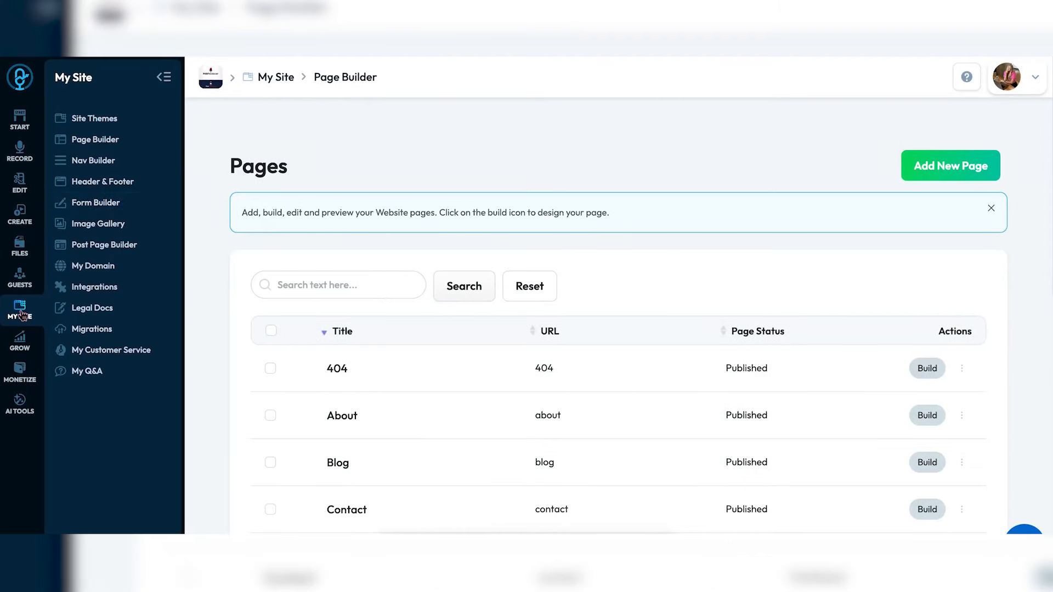
left_click(132, 166)
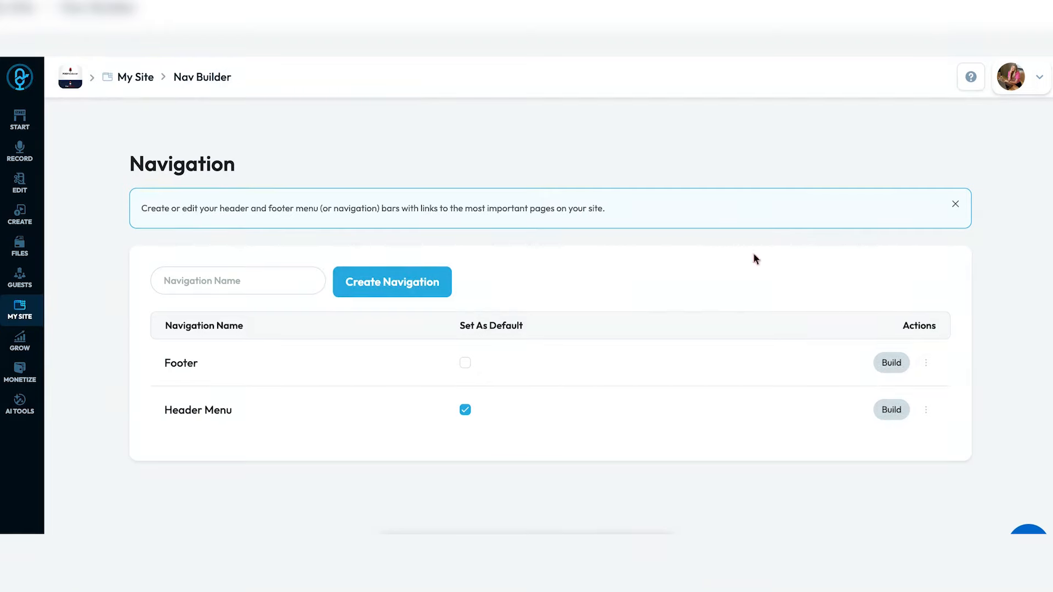
- Start building the Header Menu and expand its Pages list
left_click(897, 412)
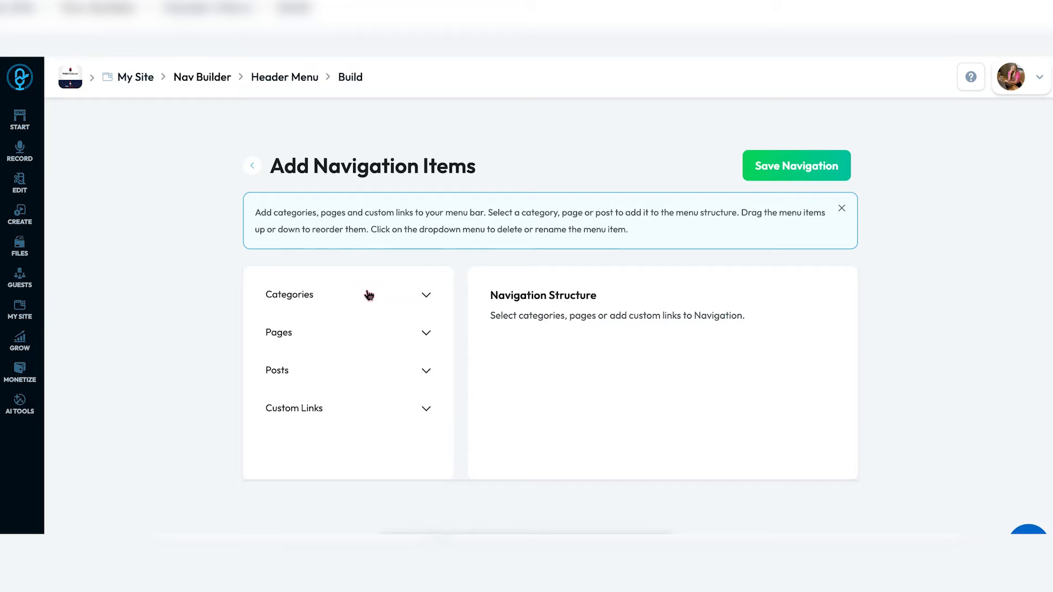
left_click(367, 294)
left_click(367, 295)
left_click(338, 338)
scroll(341, 340, "down", 2)
scroll(341, 340, "down", 3)
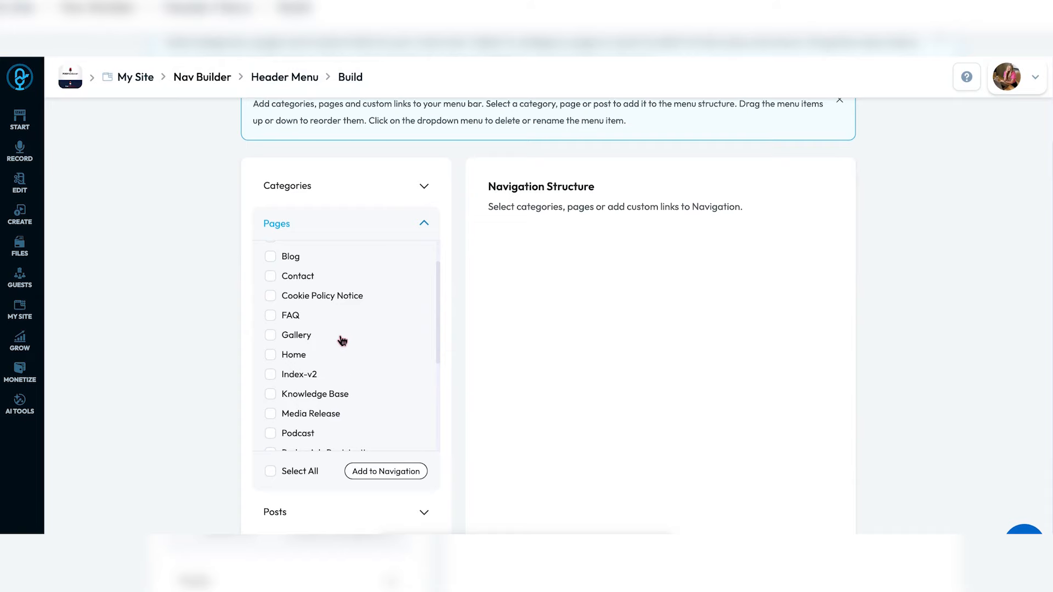
- Tick Home, Podcast, Review and Video, add them to the Header Menu, and confirm
left_click(294, 306)
scroll(294, 315, "down", 2)
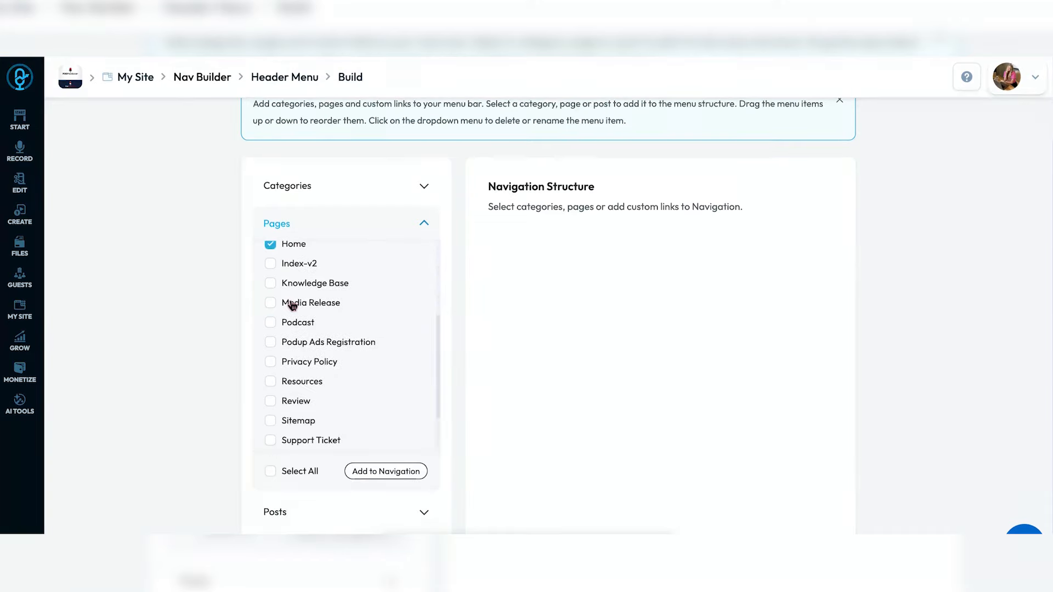
scroll(296, 322, "down", 2)
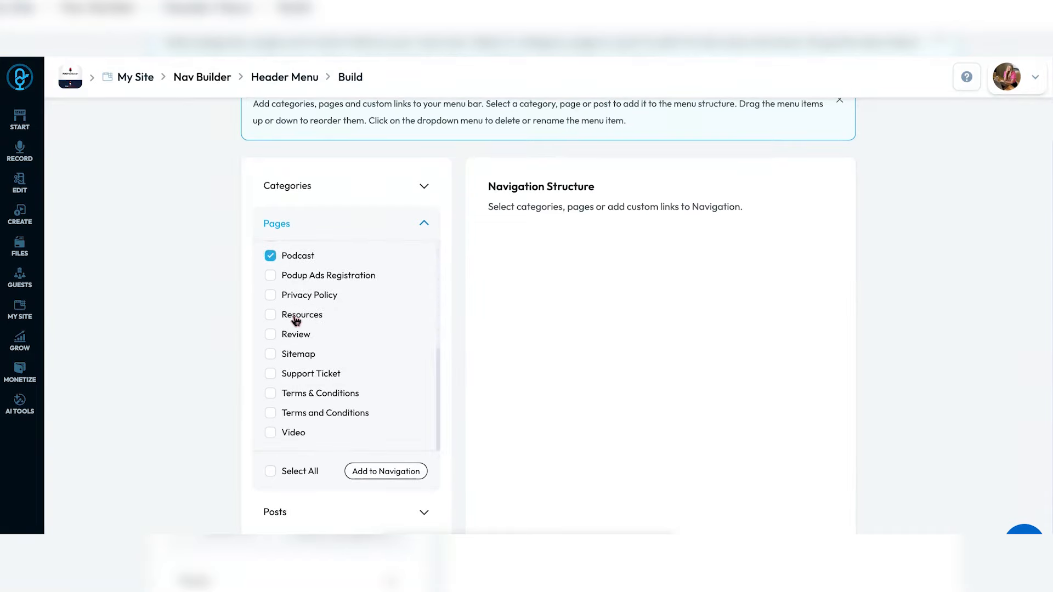
left_click(295, 434)
scroll(299, 341, "up", 7)
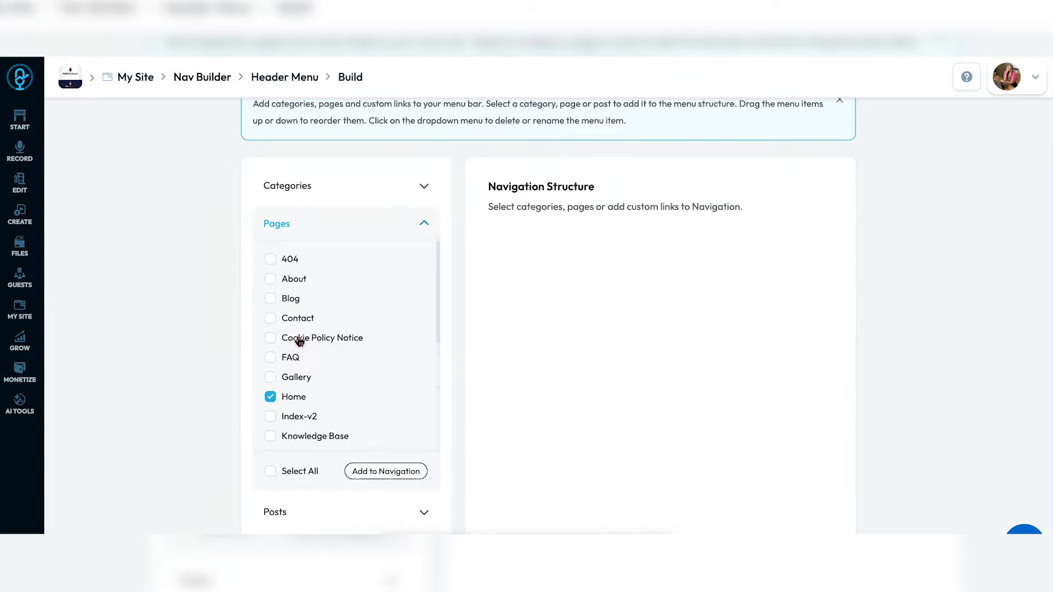
left_click(387, 476)
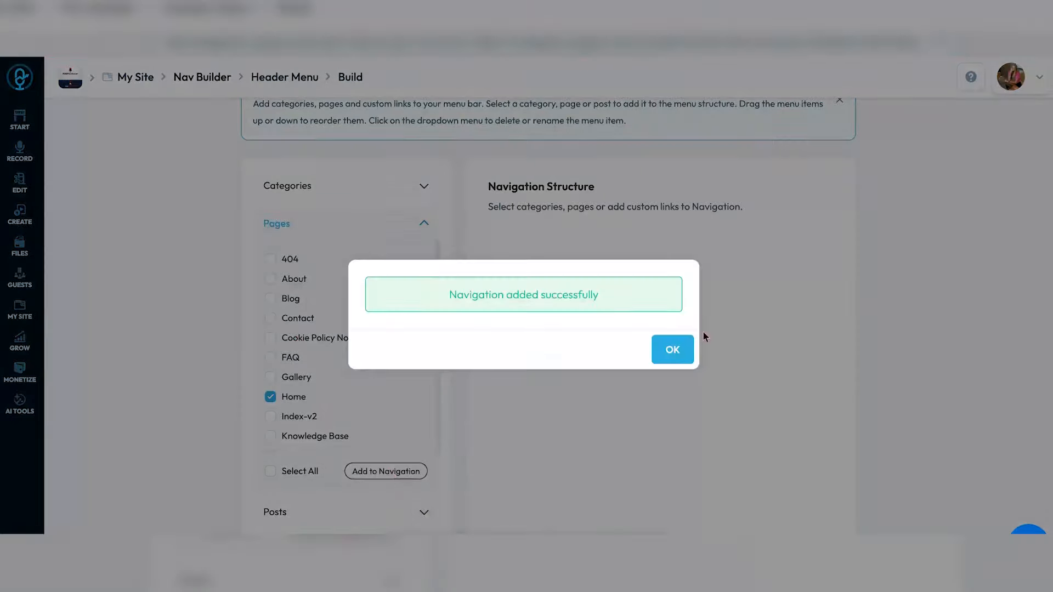
left_click(679, 356)
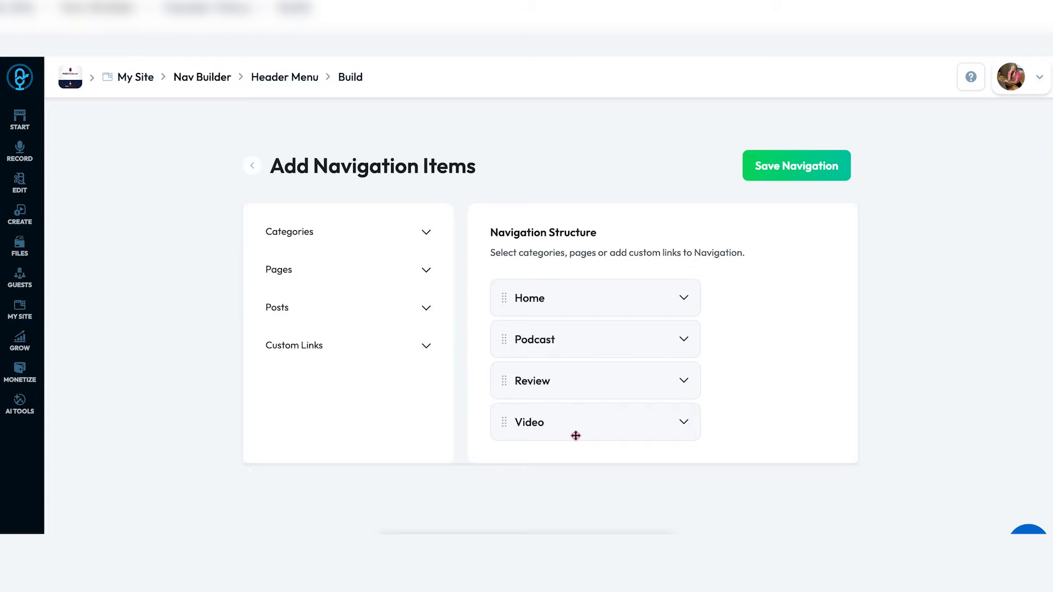
- Move Video up below Podcast and indent it as Podcast's sub-item, ahead of Review
left_click_drag(575, 436, 485, 359)
left_click_drag(548, 385, 669, 377)
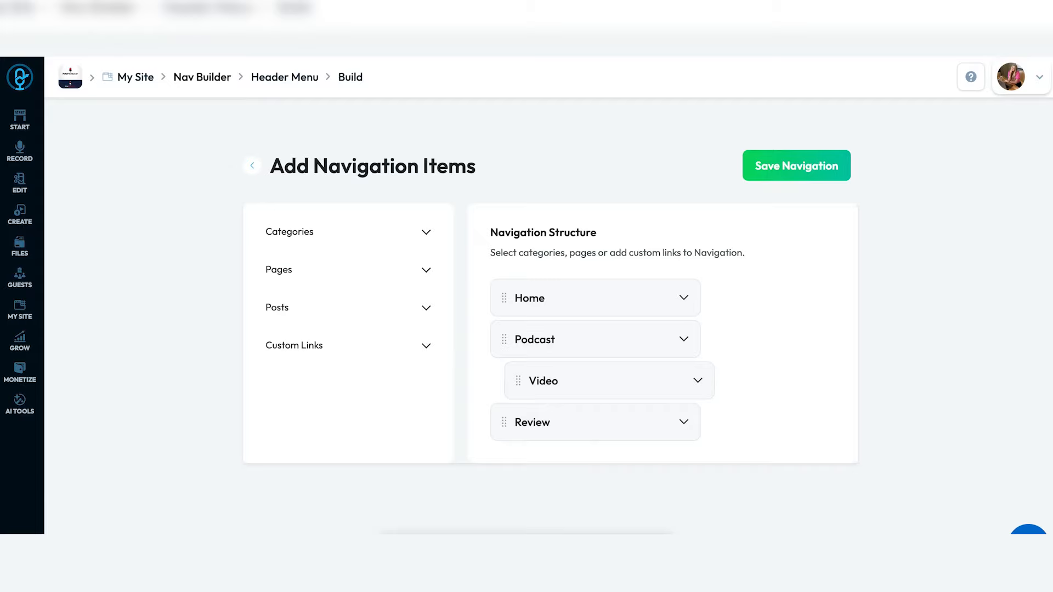
- Add 'The Power of Podcasting' blog post to the Header Menu
left_click(424, 306)
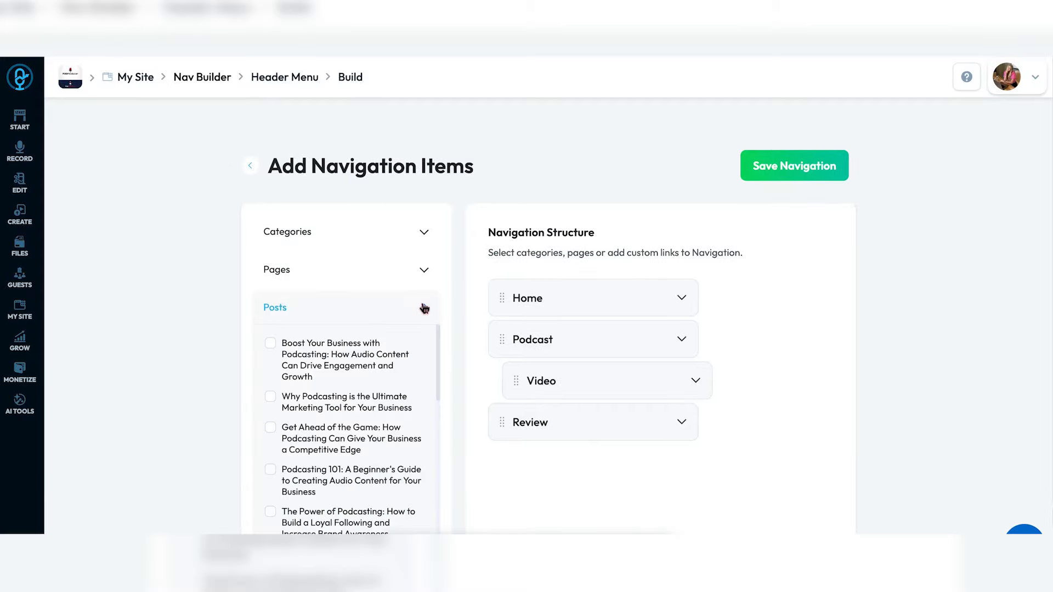
scroll(405, 381, "down", 3)
left_click(375, 378)
scroll(374, 383, "down", 2)
scroll(373, 421, "up", 1)
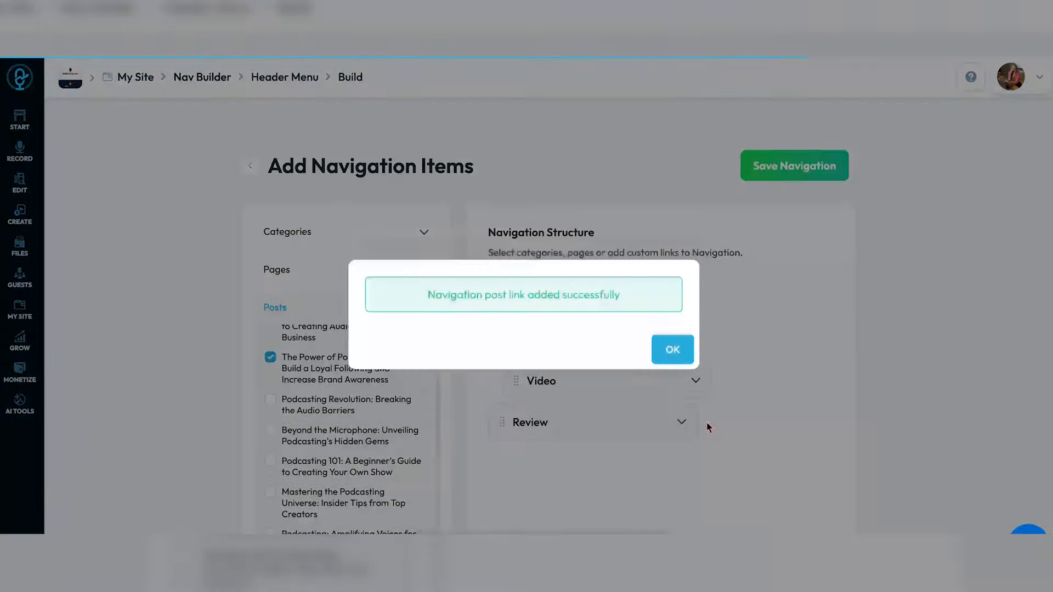
left_click(672, 349)
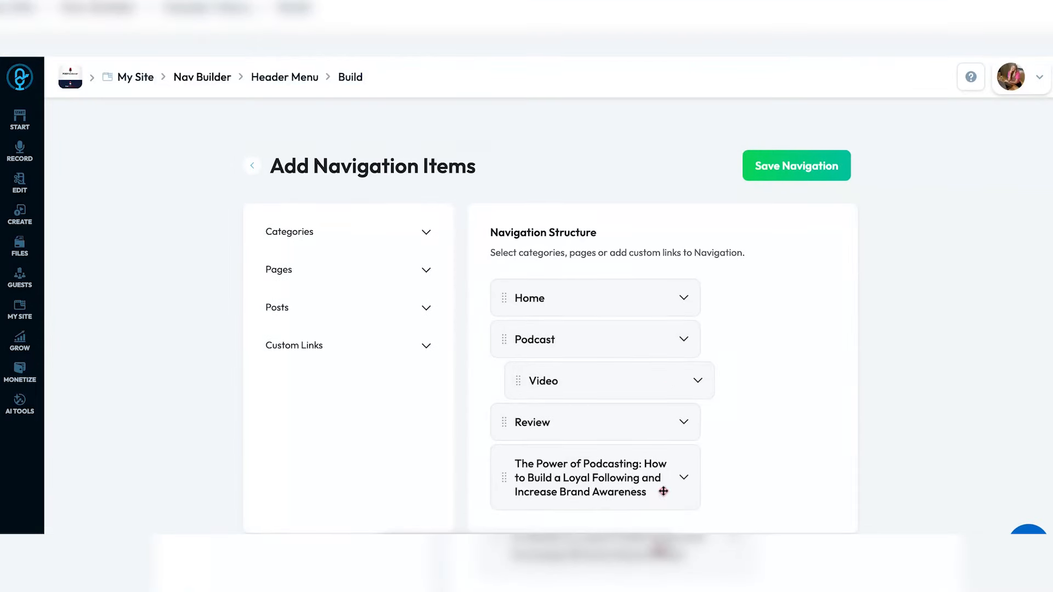
- Delete the Power of Podcasting item from the menu again
left_click(683, 479)
scroll(680, 494, "down", 2)
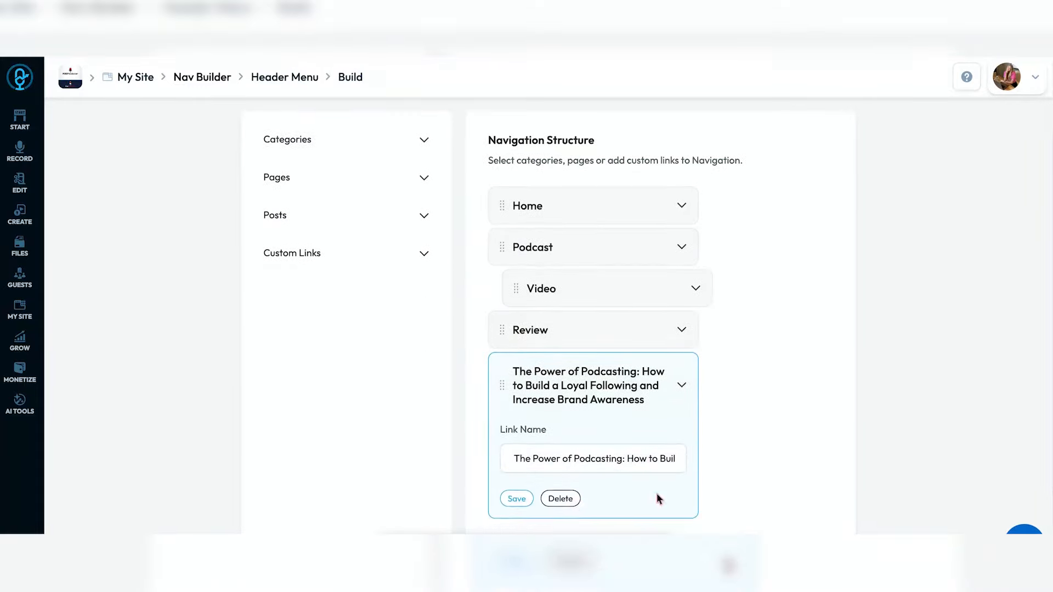
left_click(558, 142)
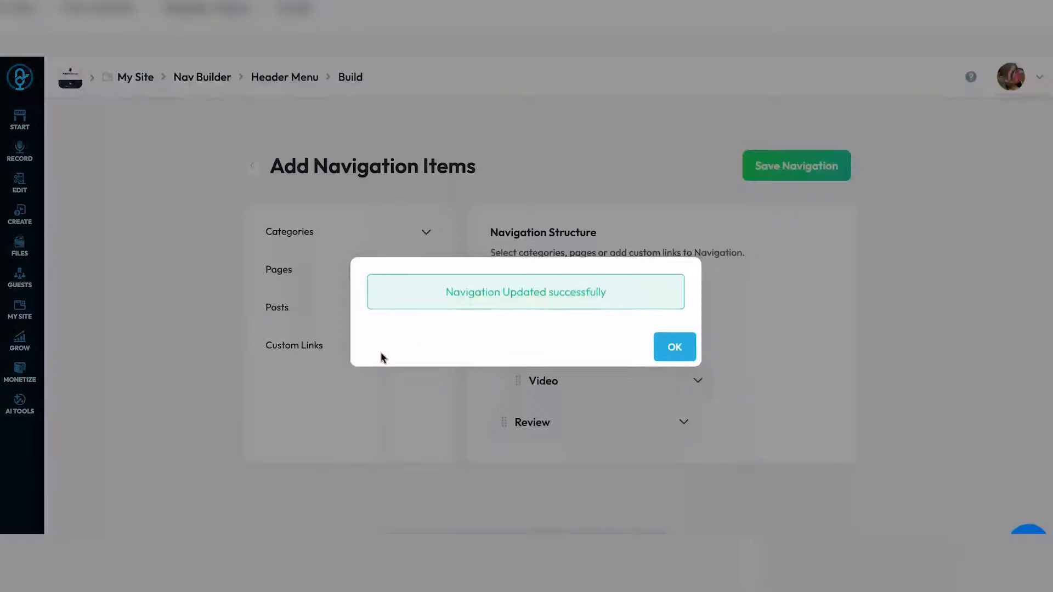
left_click(669, 350)
- Add a custom 'shop' link to podproducer.com/shop and save the Header Menu navigation
left_click(307, 356)
left_click(308, 398)
type("podproducer.com/sh")
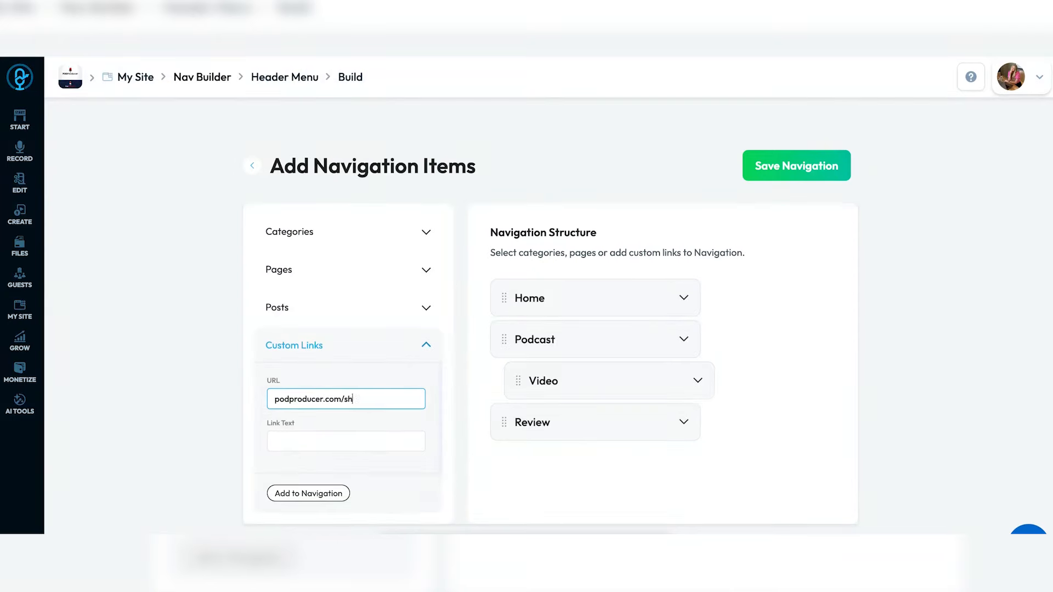
type("op")
key("Tab")
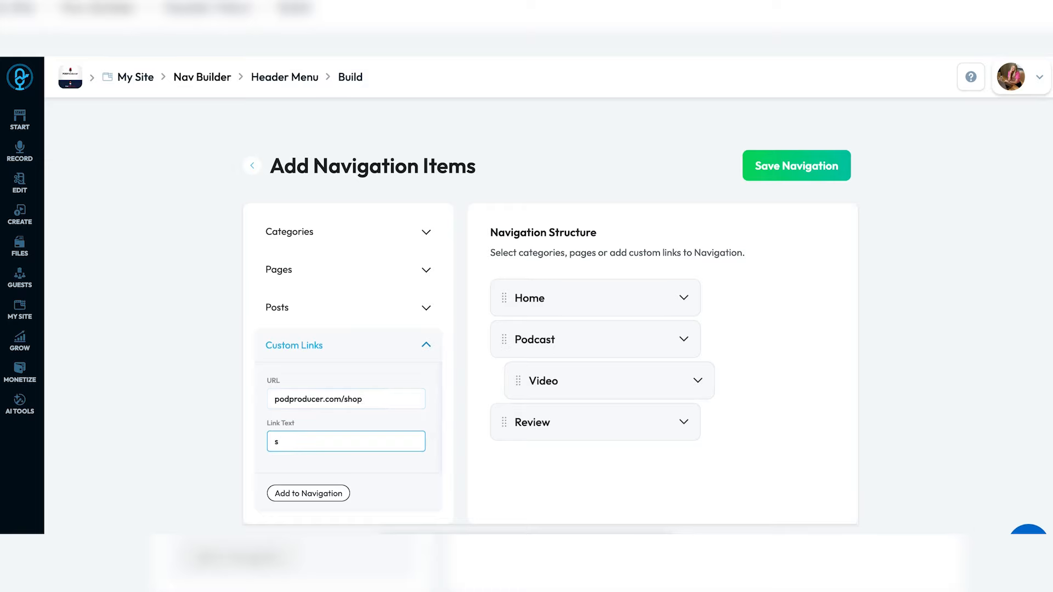
left_click(299, 493)
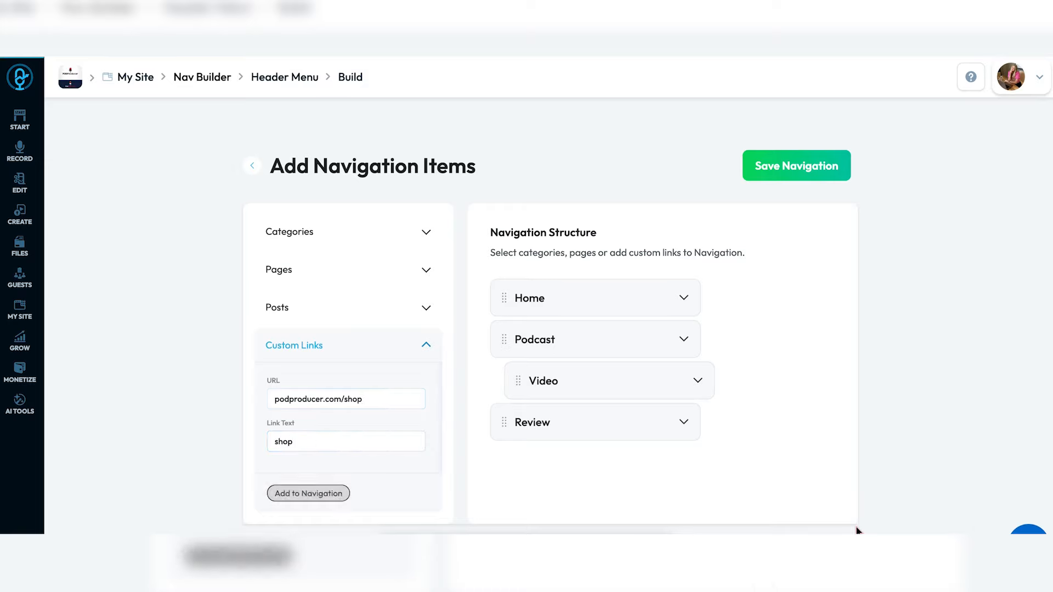
left_click(677, 349)
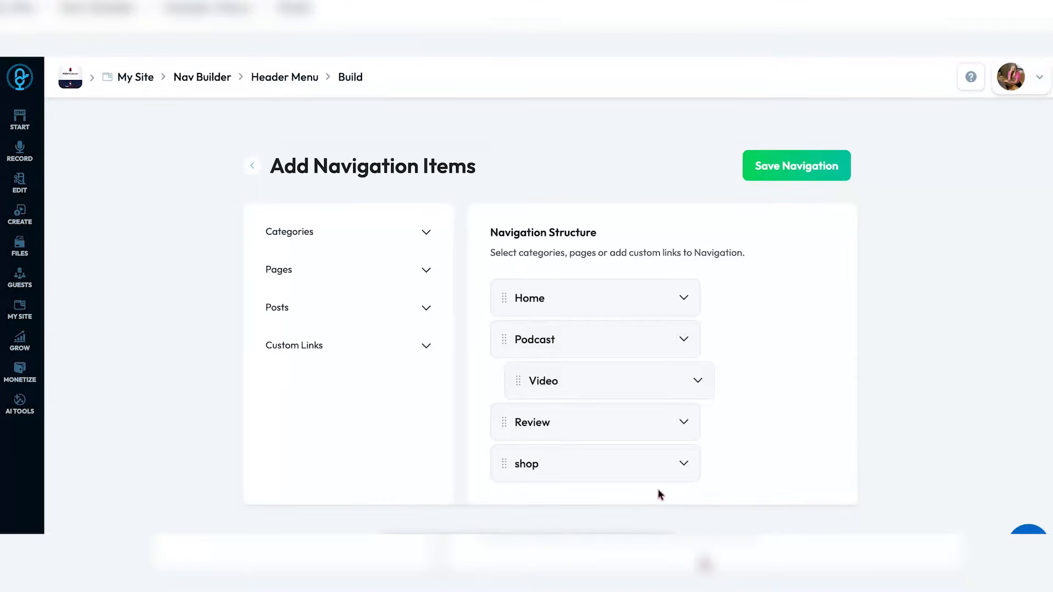
left_click(802, 171)
left_click(676, 350)
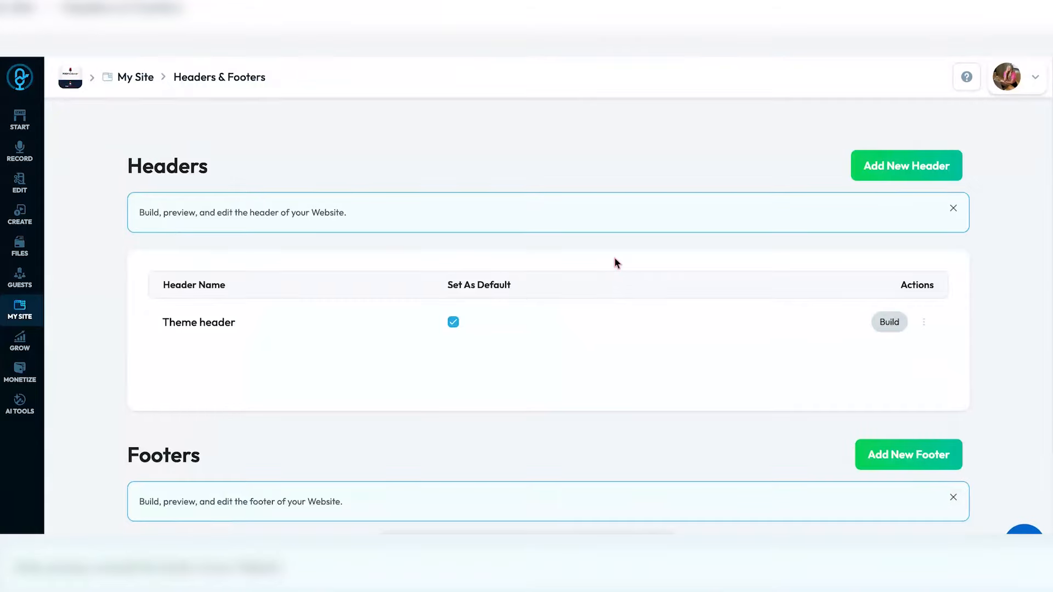
- Open Theme header in the header builder from the Headers & Footers list
scroll(614, 264, "down", 3)
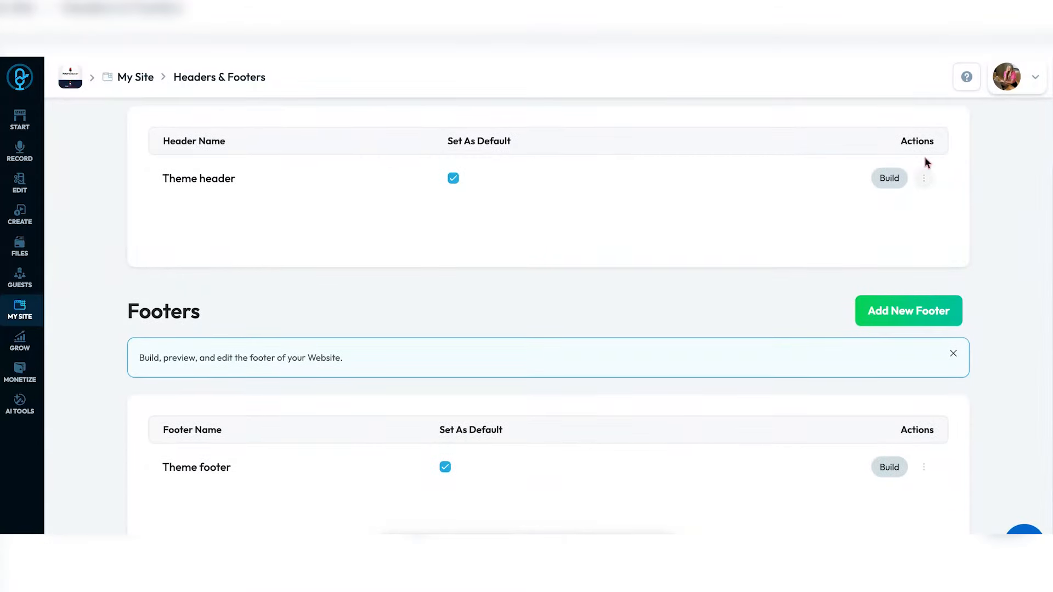
scroll(886, 188, "up", 2)
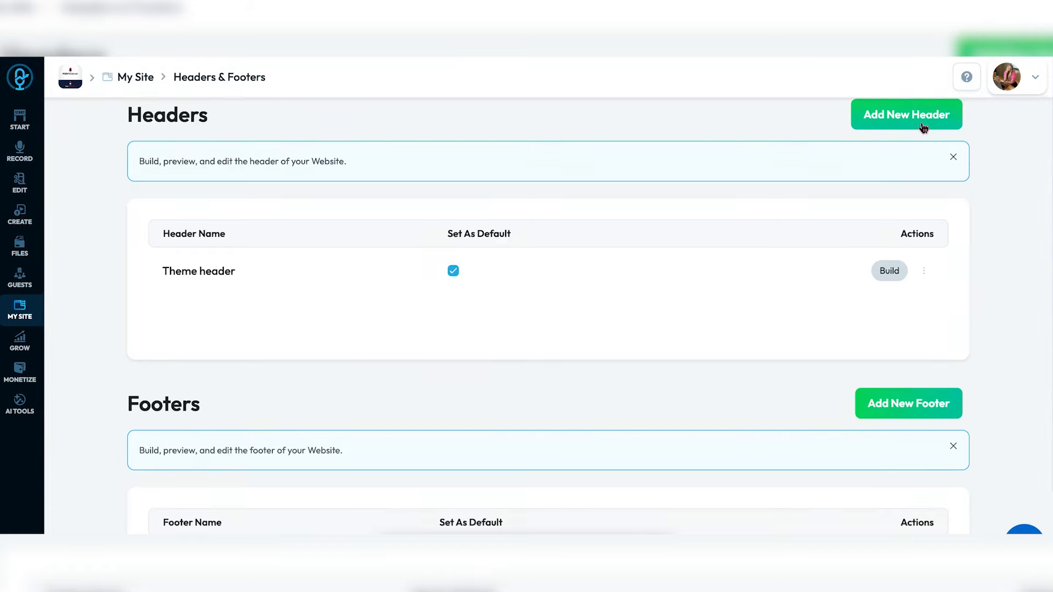
left_click(889, 272)
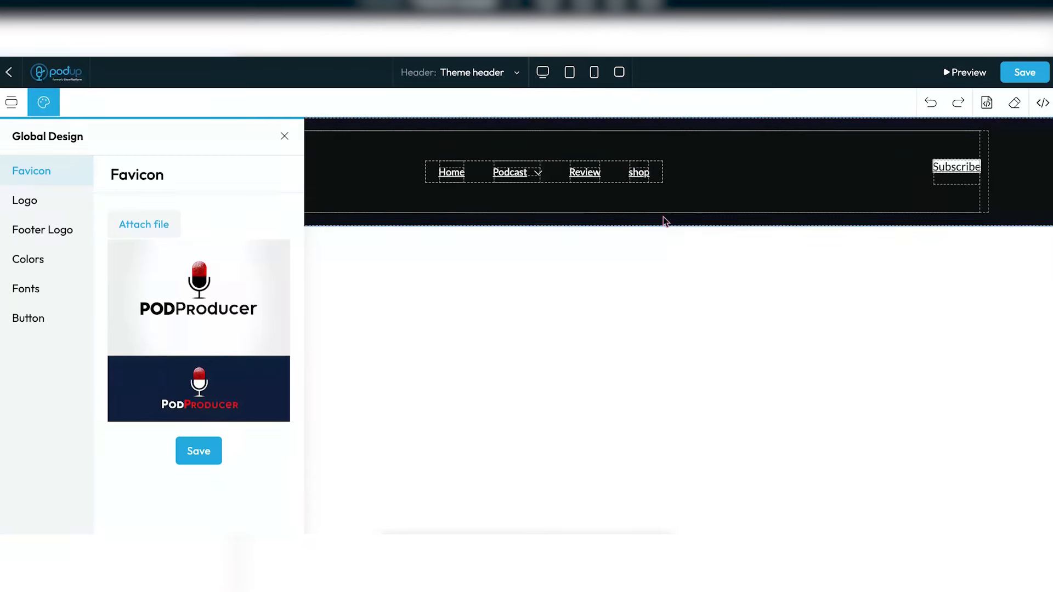
- Review the Global Design site logo, footer logo, colour, font and button settings
left_click(25, 208)
left_click(31, 231)
left_click(36, 259)
left_click(42, 289)
left_click(47, 320)
- Browse the Header category templates in the Add Section library
left_click(12, 104)
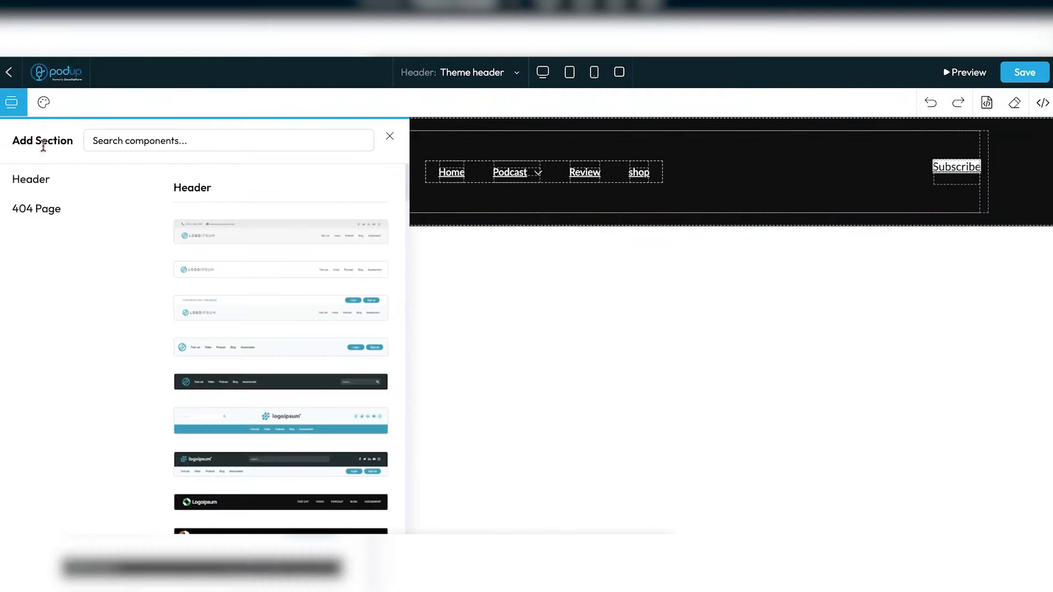
left_click(54, 188)
mouse_move(301, 278)
scroll(303, 278, "down", 5)
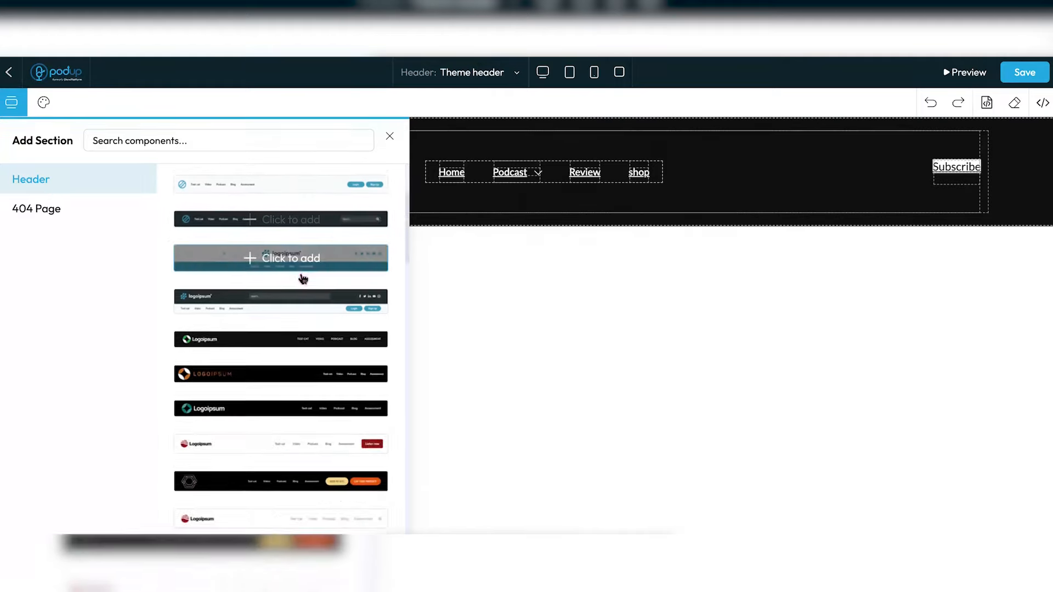
scroll(302, 278, "down", 2)
scroll(303, 279, "down", 4)
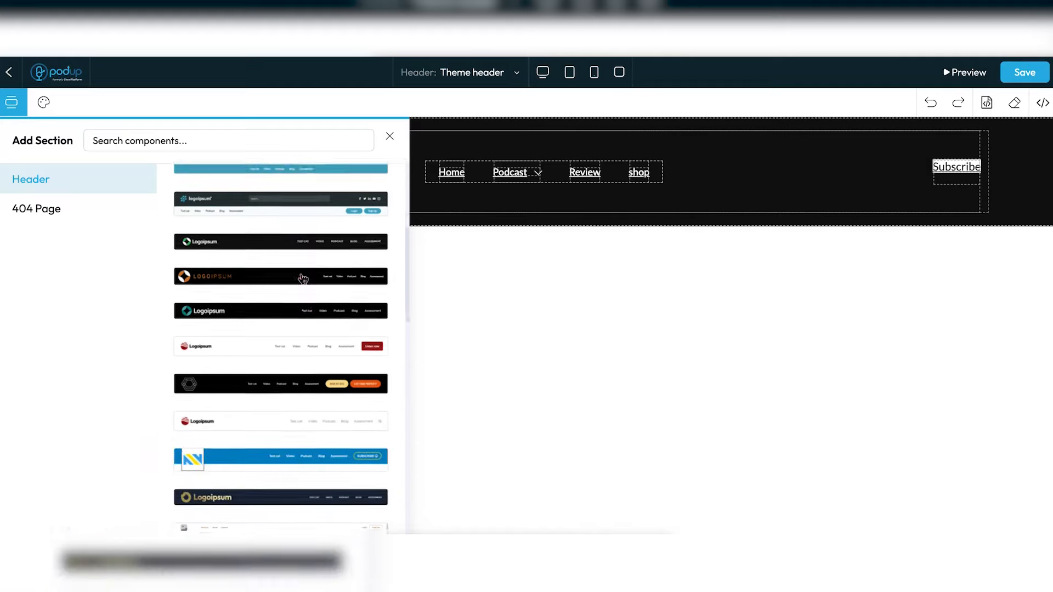
scroll(302, 278, "down", 3)
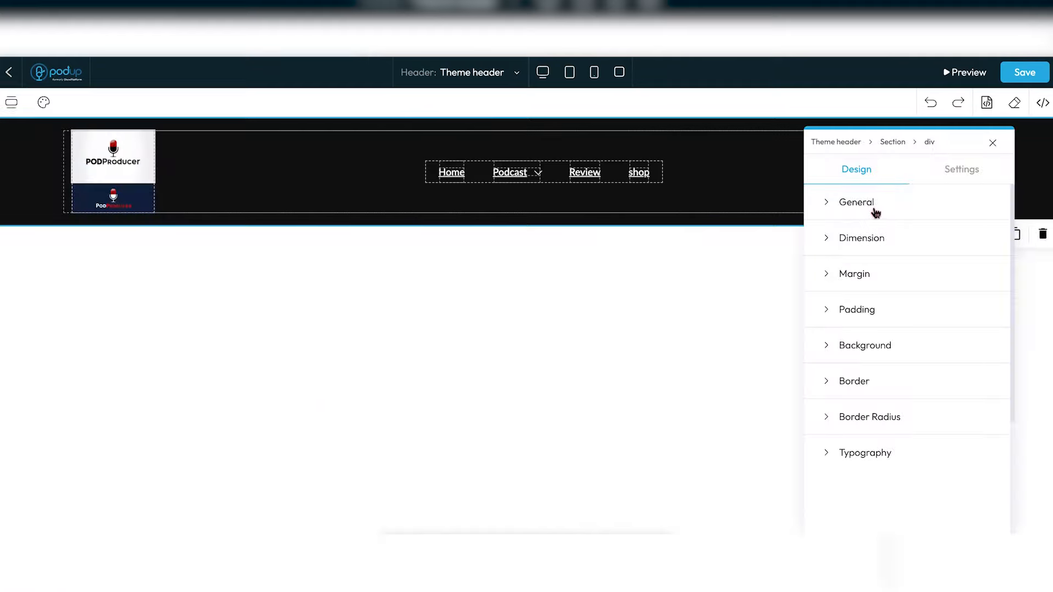
left_click(857, 202)
- Give the header container a black background colour
left_click(884, 205)
left_click(883, 242)
scroll(882, 252, "down", 3)
left_click(875, 266)
scroll(876, 267, "down", 2)
left_click(885, 436)
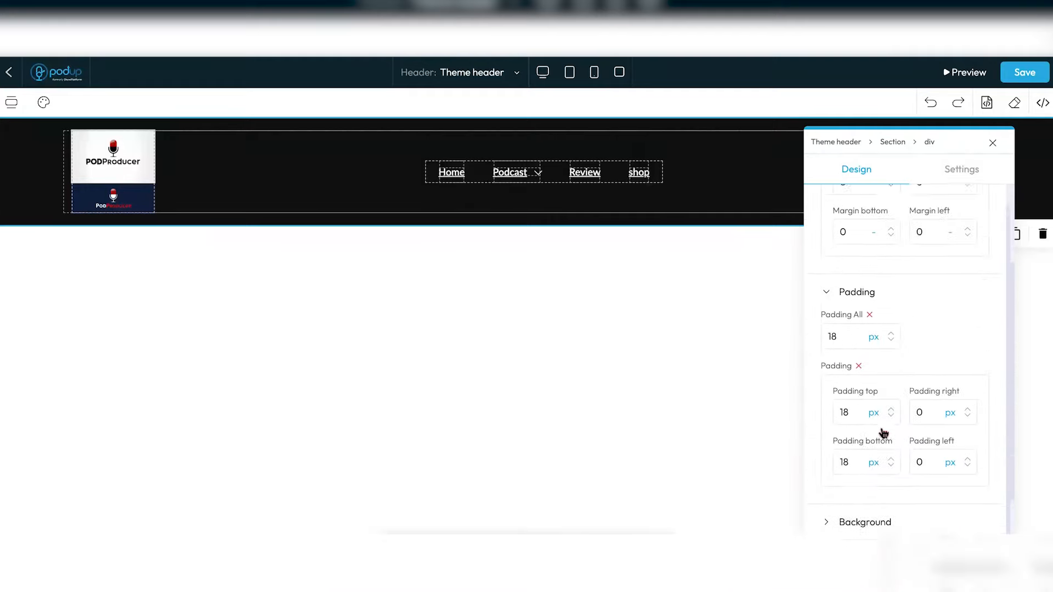
left_click(874, 465)
left_click(834, 464)
mouse_move(898, 312)
left_mouse_down()
mouse_move(968, 265)
mouse_move(867, 385)
mouse_move(815, 264)
left_mouse_up()
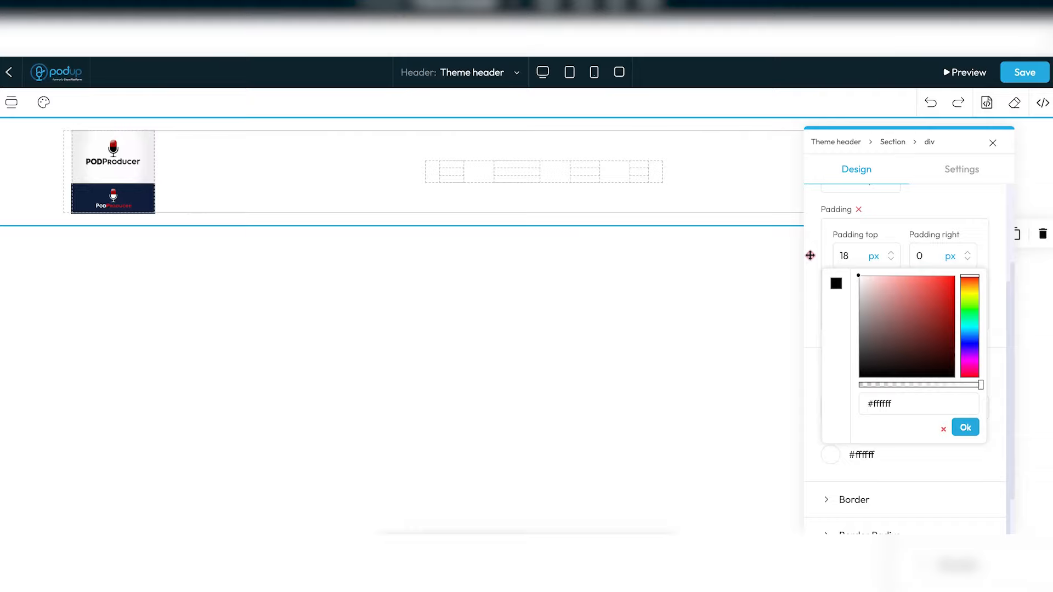
left_click_drag(810, 256, 780, 459)
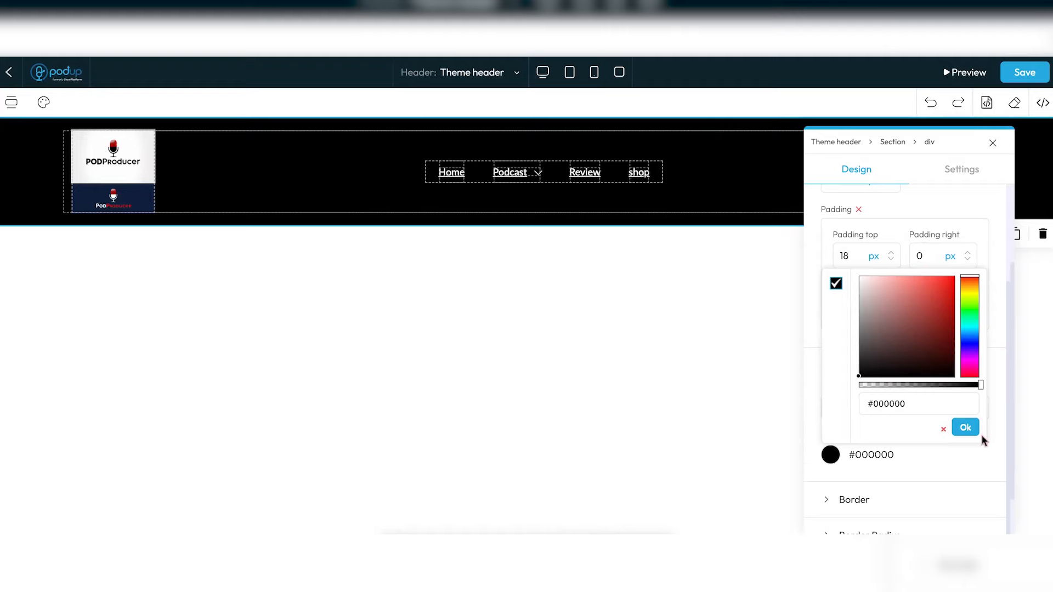
left_click(965, 428)
- Inspect the Home link and header container, save the header, and return to Headers & Footers
left_click(429, 215)
left_click(452, 176)
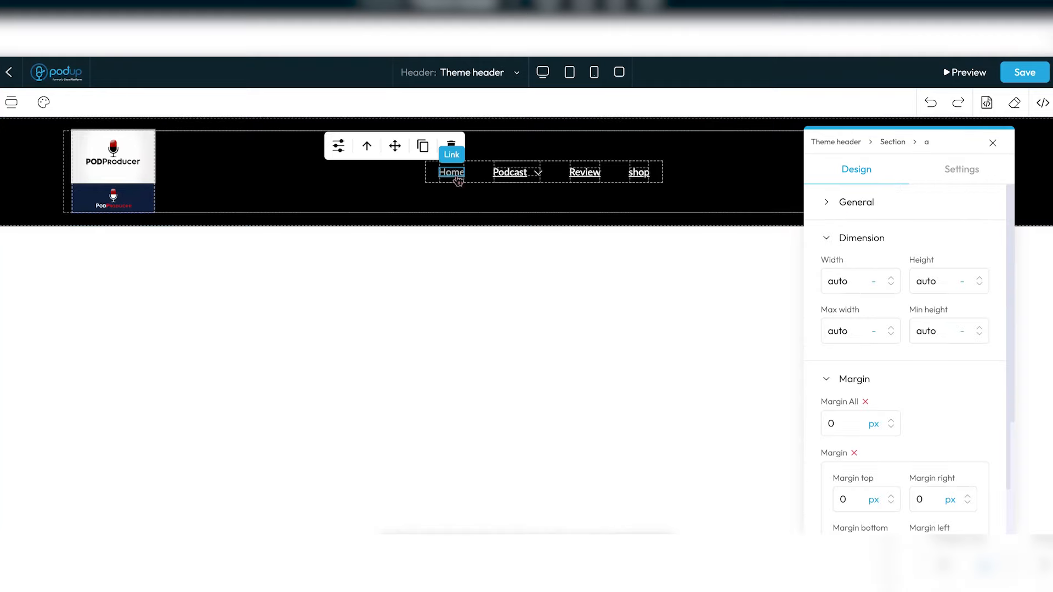
double_click(457, 175)
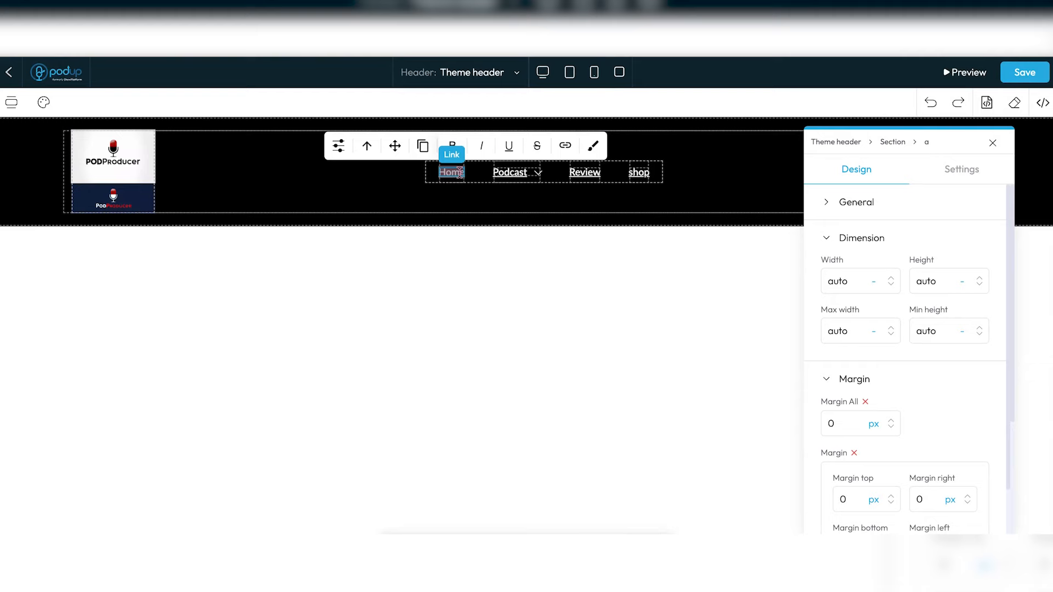
left_click(571, 259)
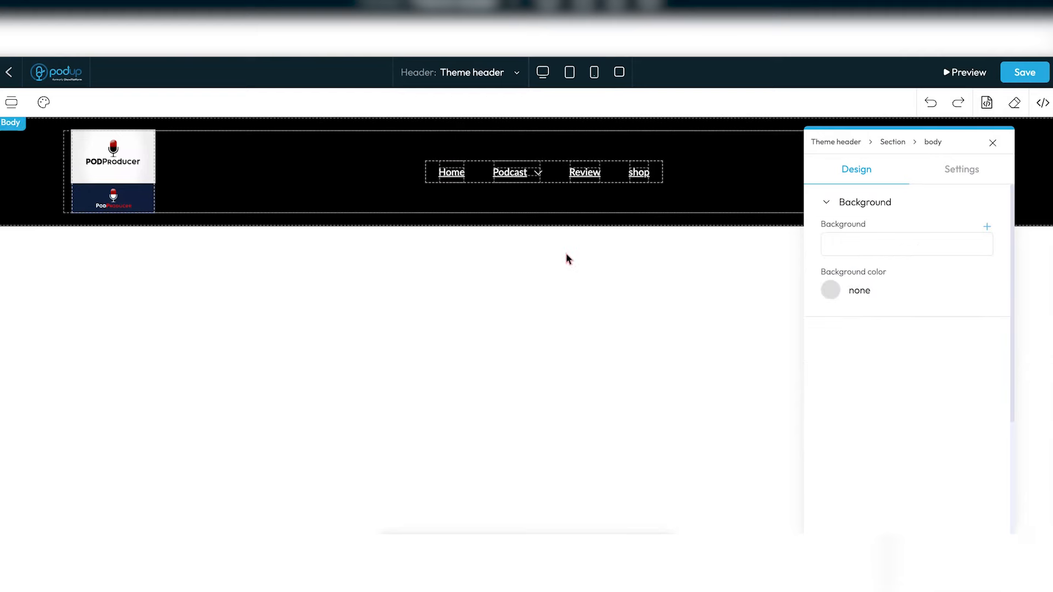
left_click(726, 151)
scroll(895, 318, "down", 6)
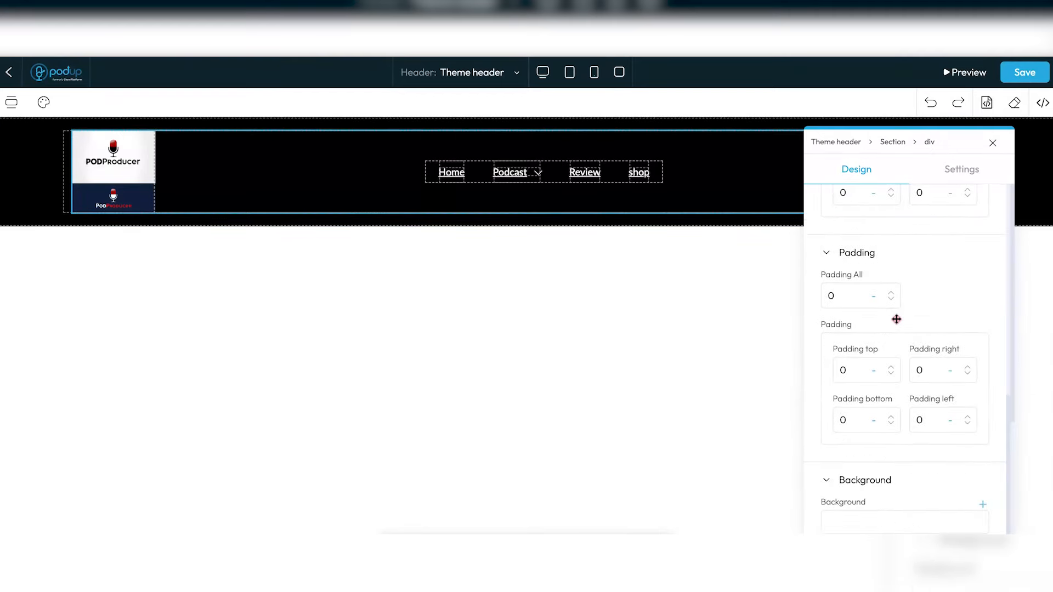
scroll(888, 479, "down", 3)
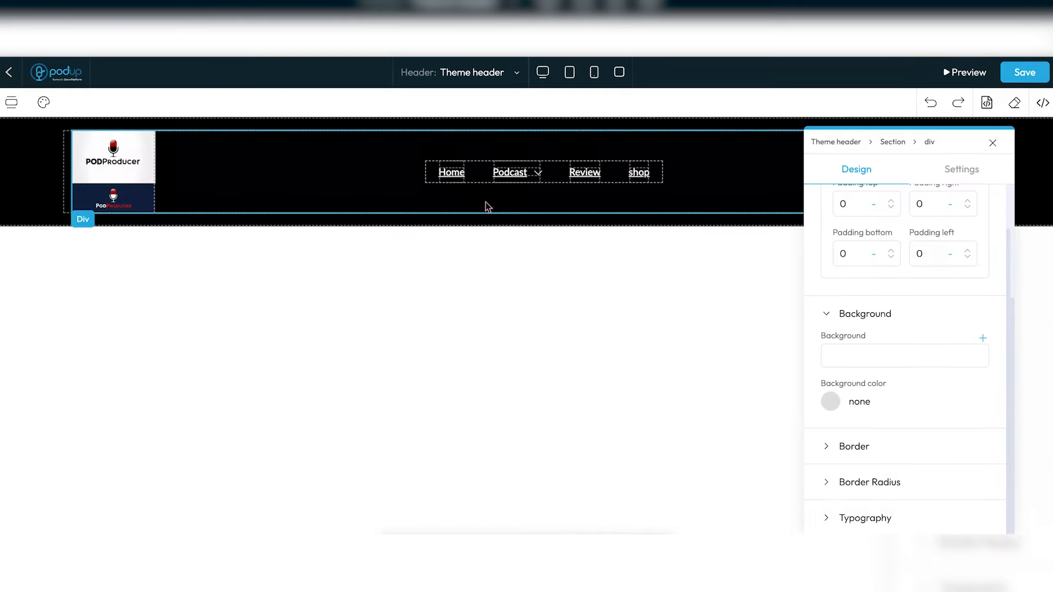
scroll(925, 201, "up", 5)
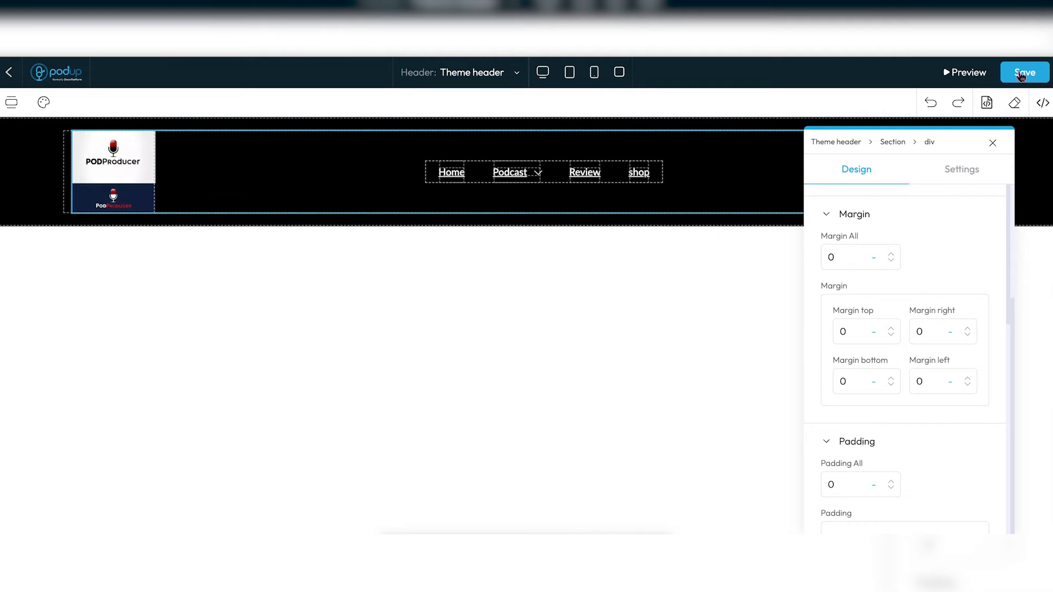
left_click(1022, 75)
left_click(8, 75)
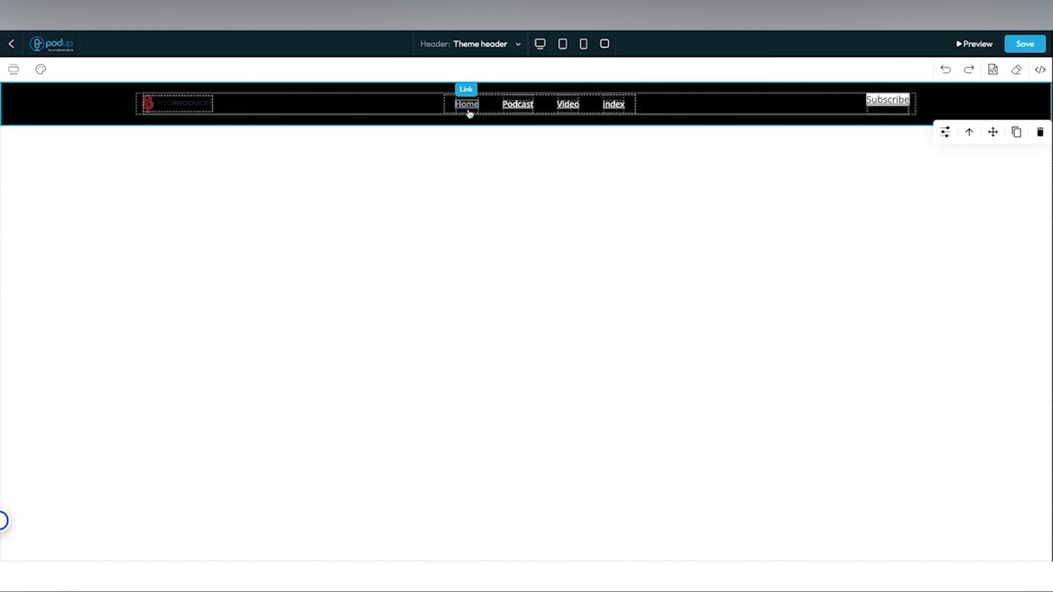
left_click(43, 102)
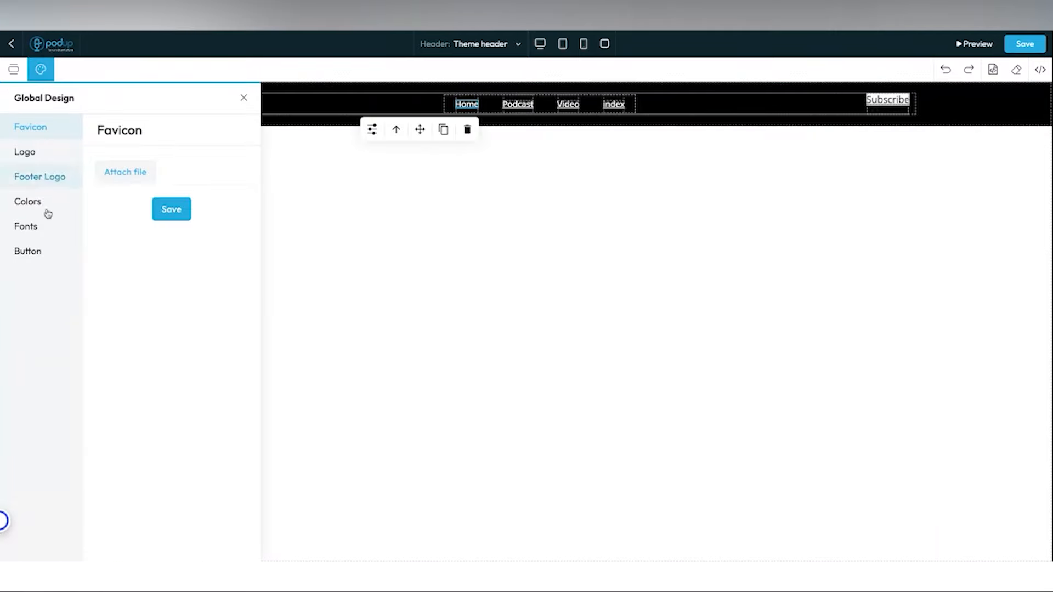
left_click(37, 230)
left_click(31, 250)
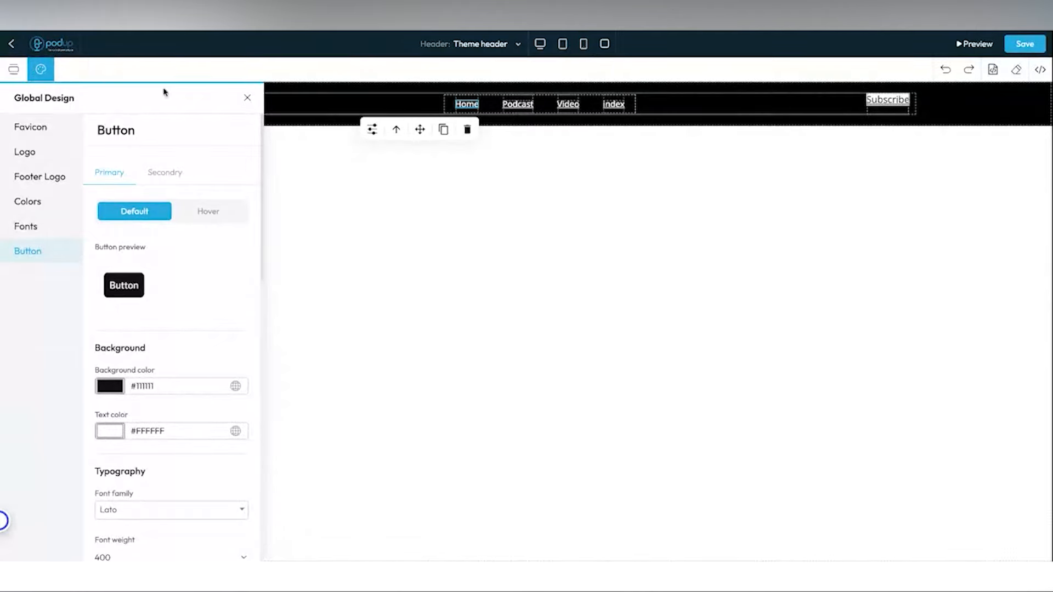
left_click(247, 100)
left_click(1025, 45)
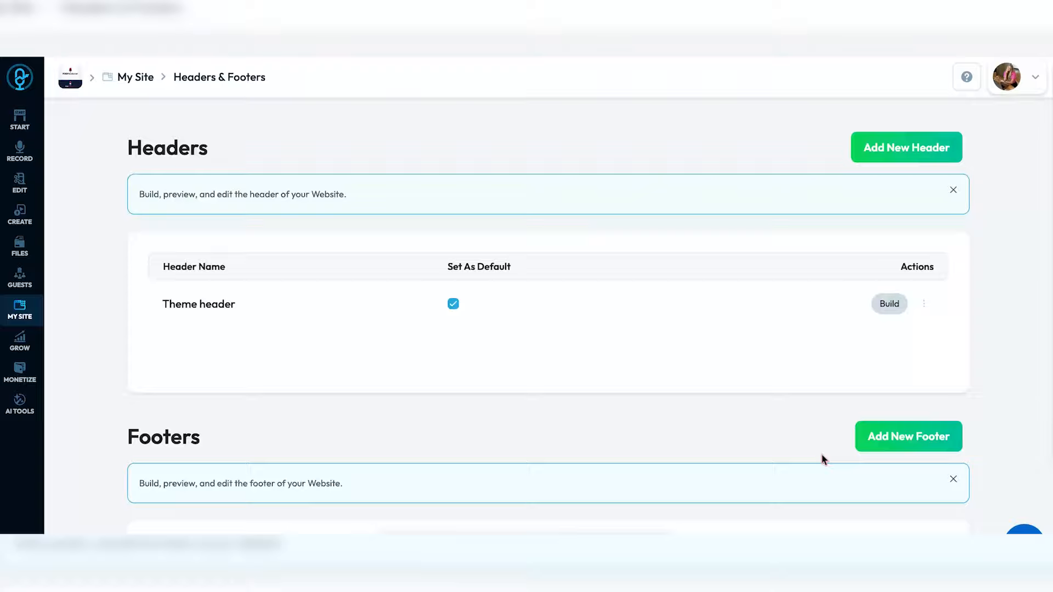
scroll(823, 459, "down", 3)
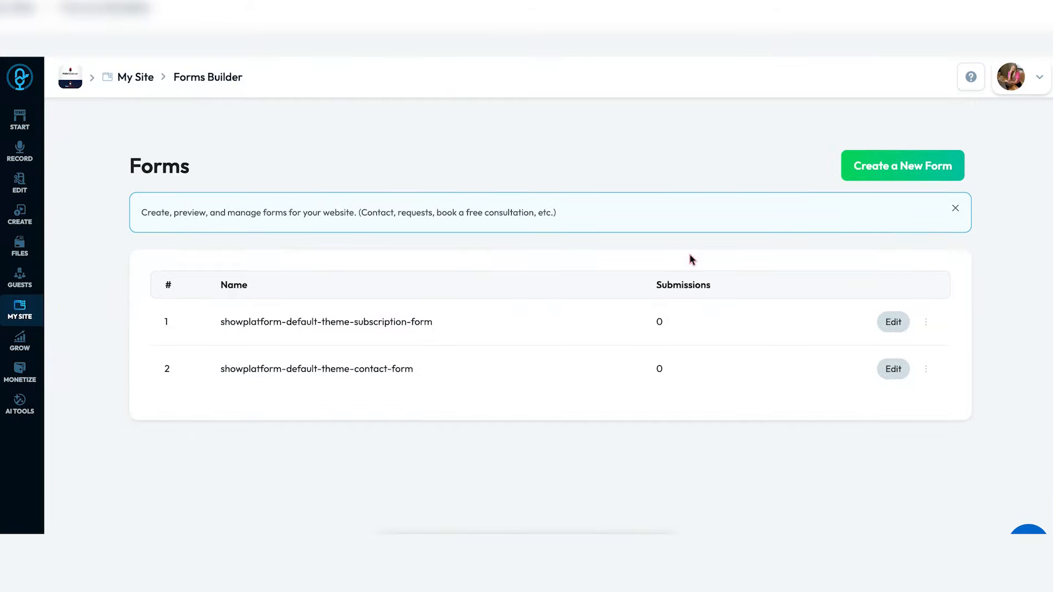
- Create a new form and add a Number input field
left_click(906, 178)
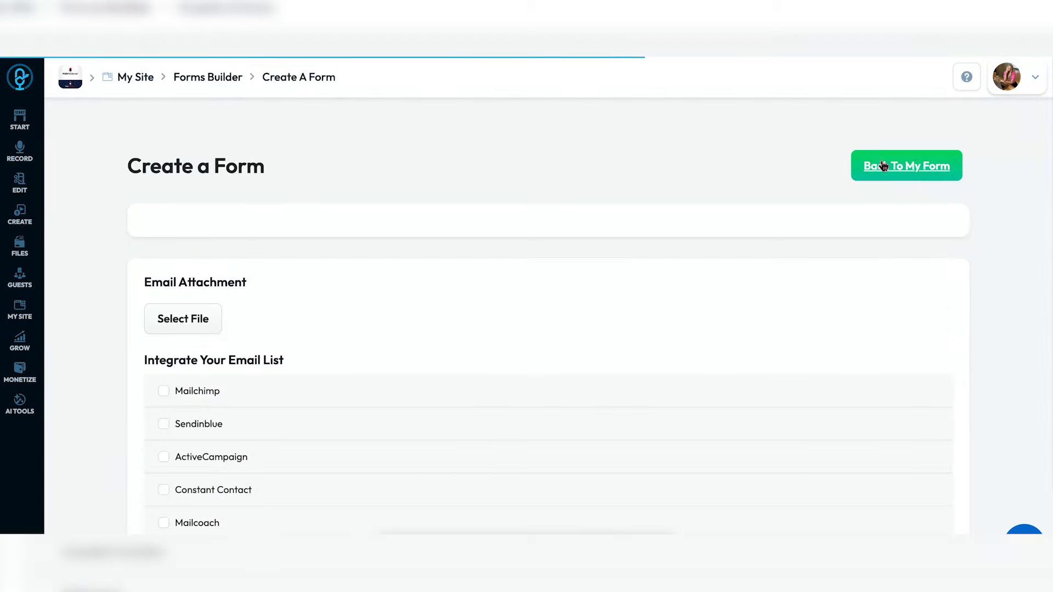
scroll(460, 329, "down", 2)
scroll(459, 329, "down", 1)
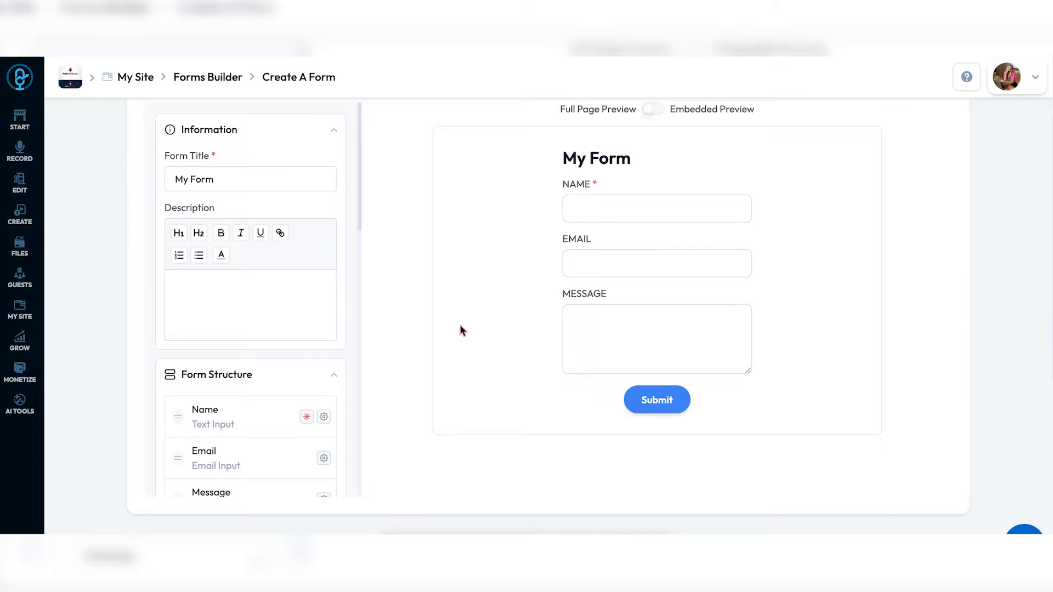
scroll(264, 312, "down", 4)
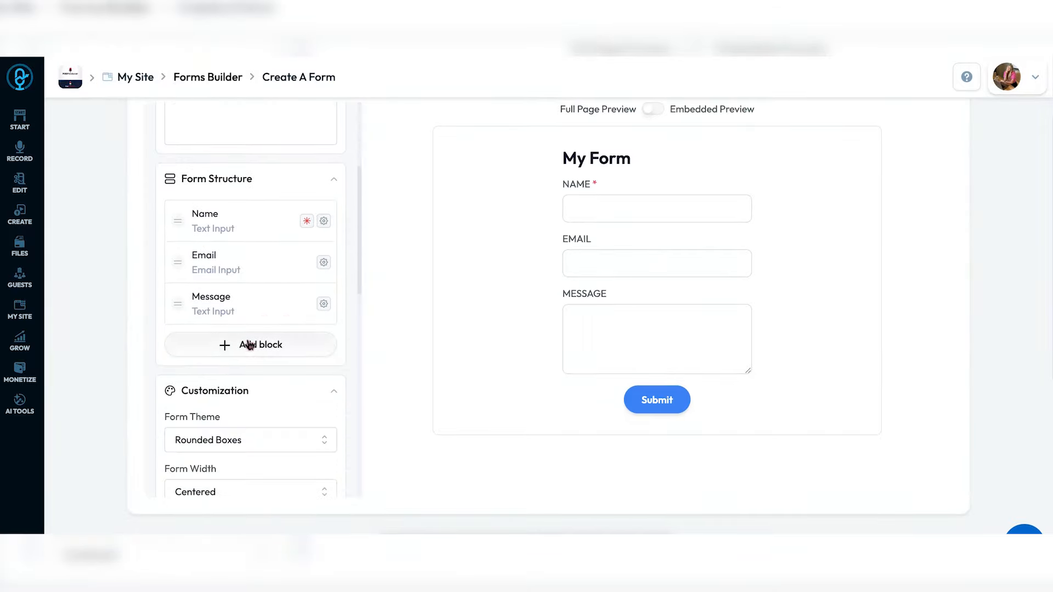
left_click(249, 344)
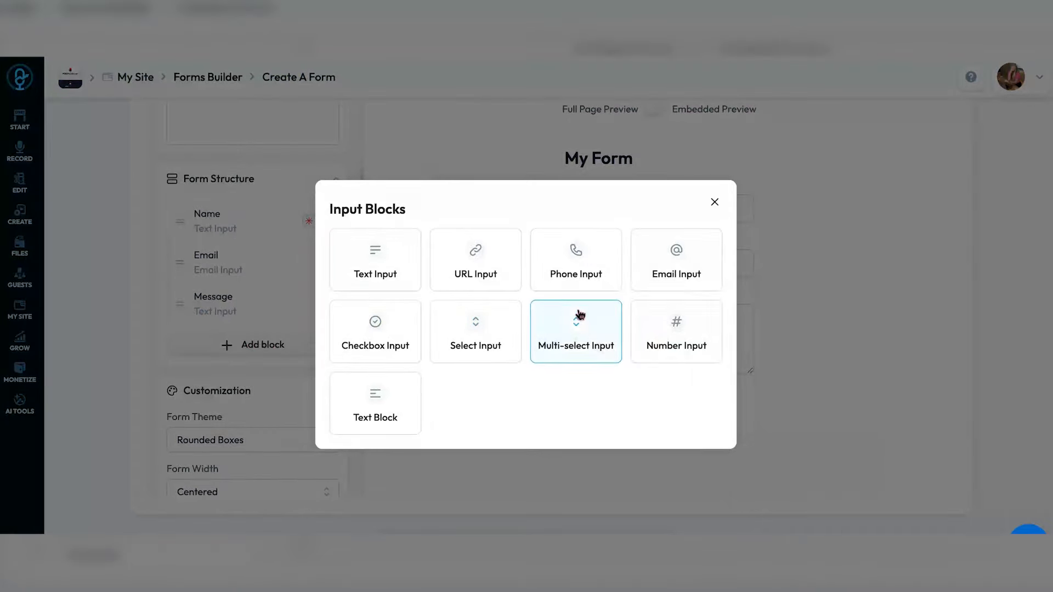
left_click(686, 330)
scroll(261, 375, "down", 5)
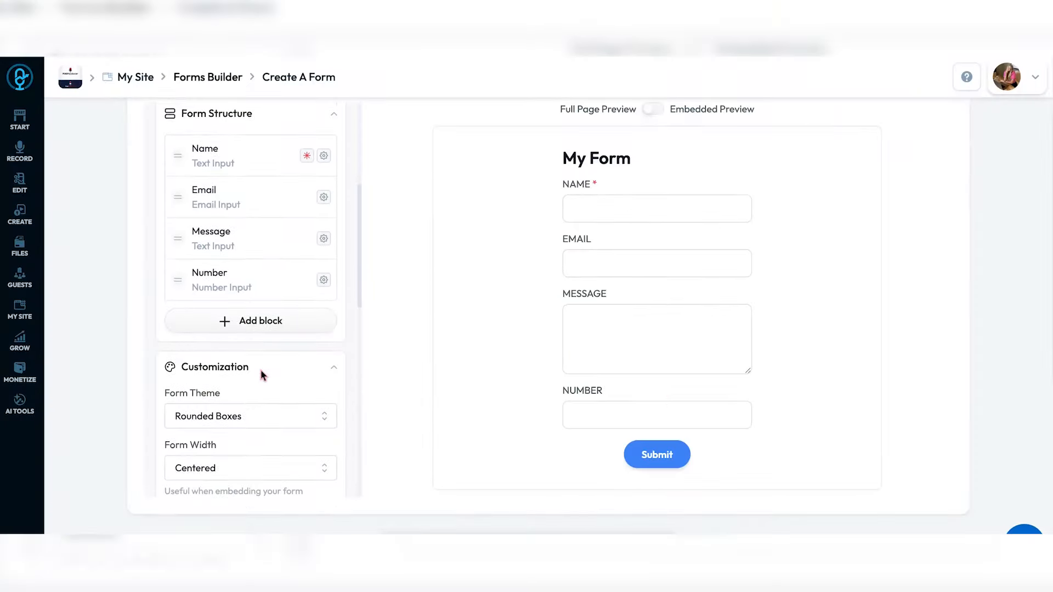
scroll(261, 375, "up", 5)
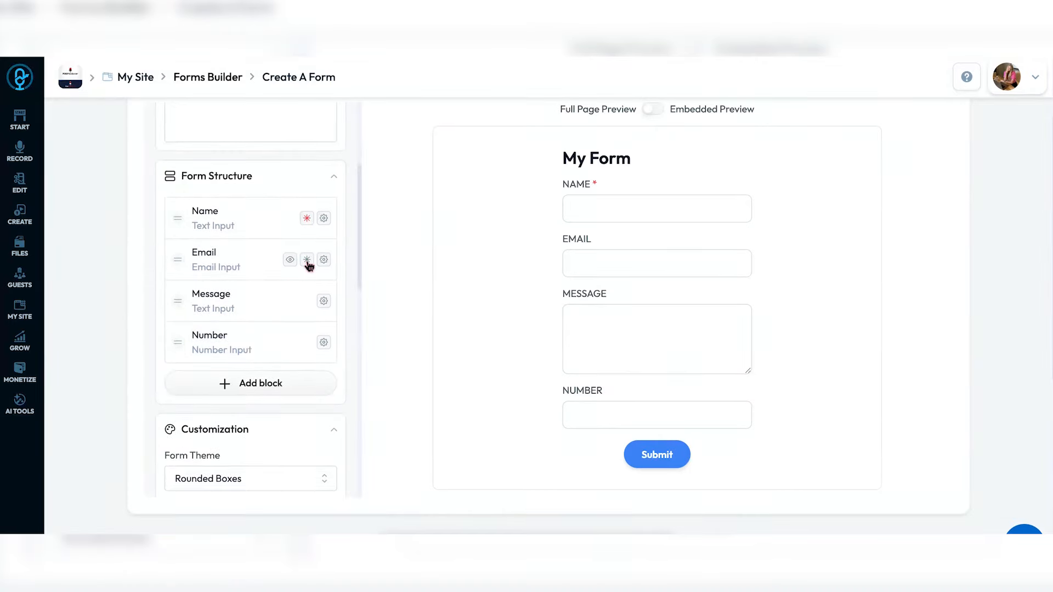
scroll(295, 357, "down", 3)
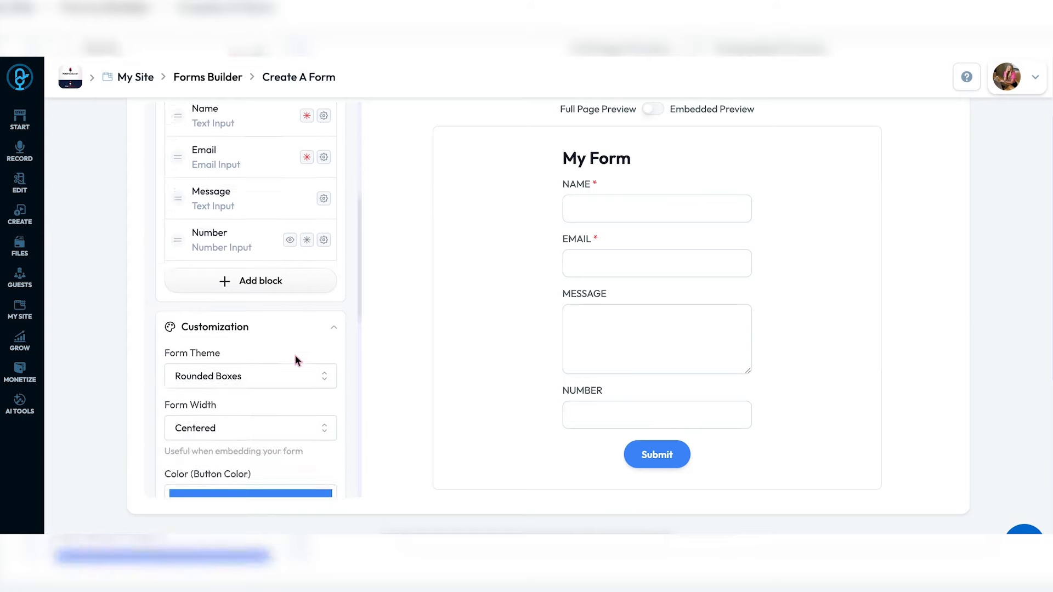
- Try the form themes and settle on Grey Boxes
left_click(289, 372)
left_click(254, 419)
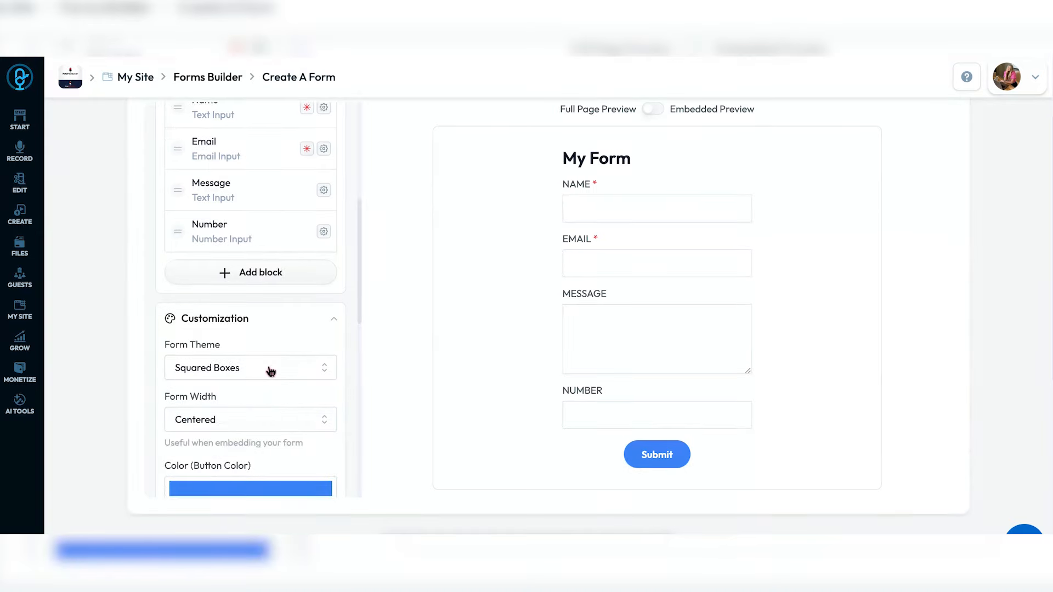
left_click(273, 371)
left_click(254, 440)
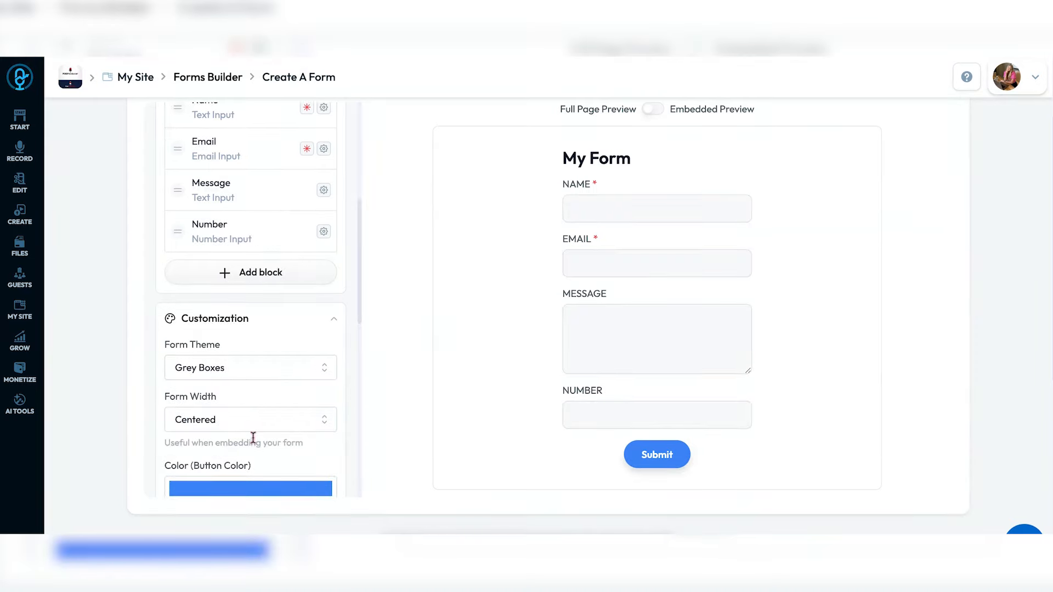
left_click(277, 370)
left_click(258, 394)
scroll(258, 399, "down", 2)
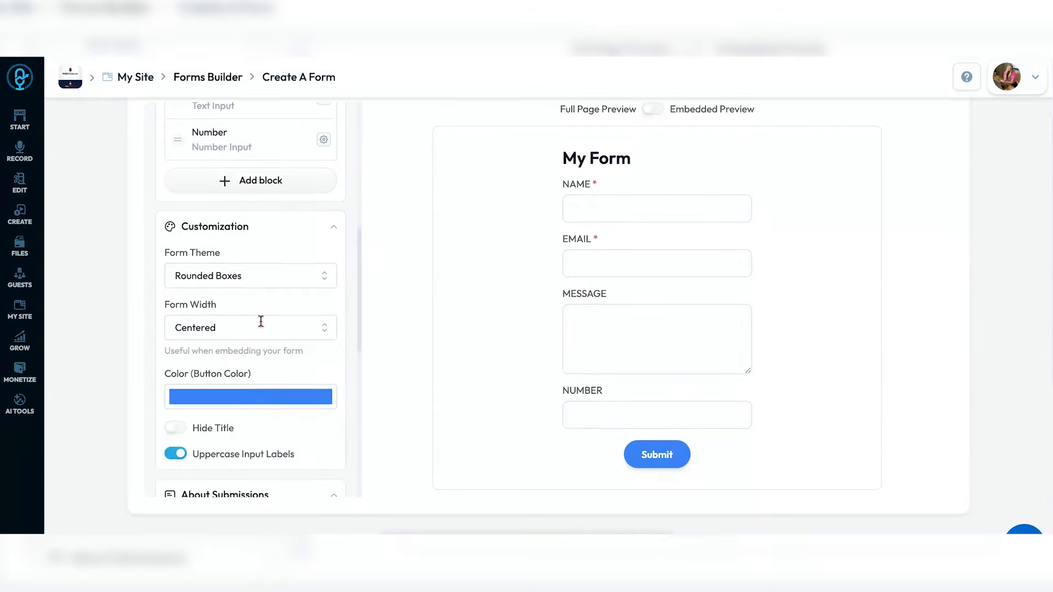
left_click(269, 276)
left_click(261, 347)
scroll(261, 348, "down", 1)
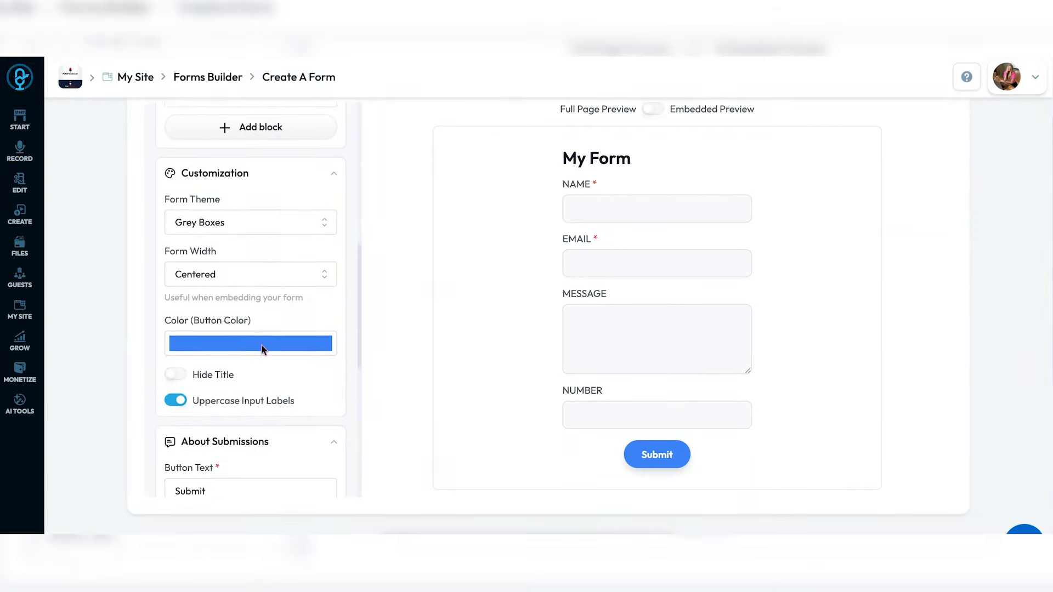
scroll(254, 323, "down", 1)
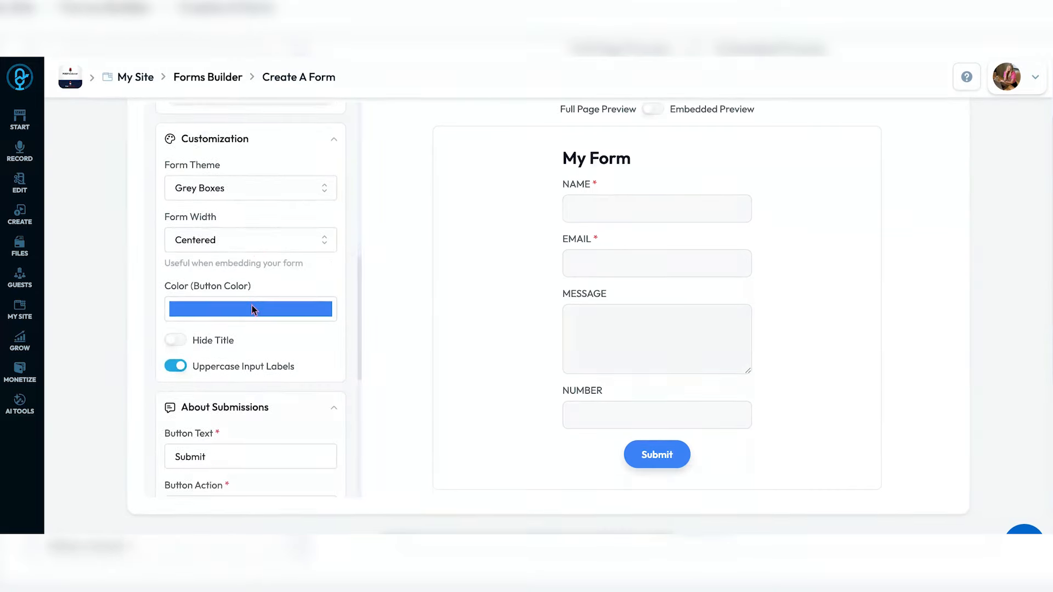
- Set the Submit button colour to a strong dark red
left_click(254, 307)
left_click(236, 381)
left_click_drag(241, 434, 228, 439)
mouse_move(236, 379)
left_mouse_down()
mouse_move(345, 308)
mouse_move(322, 371)
mouse_move(322, 346)
left_mouse_up()
left_click(333, 266)
scroll(308, 324, "down", 3)
scroll(303, 330, "down", 5)
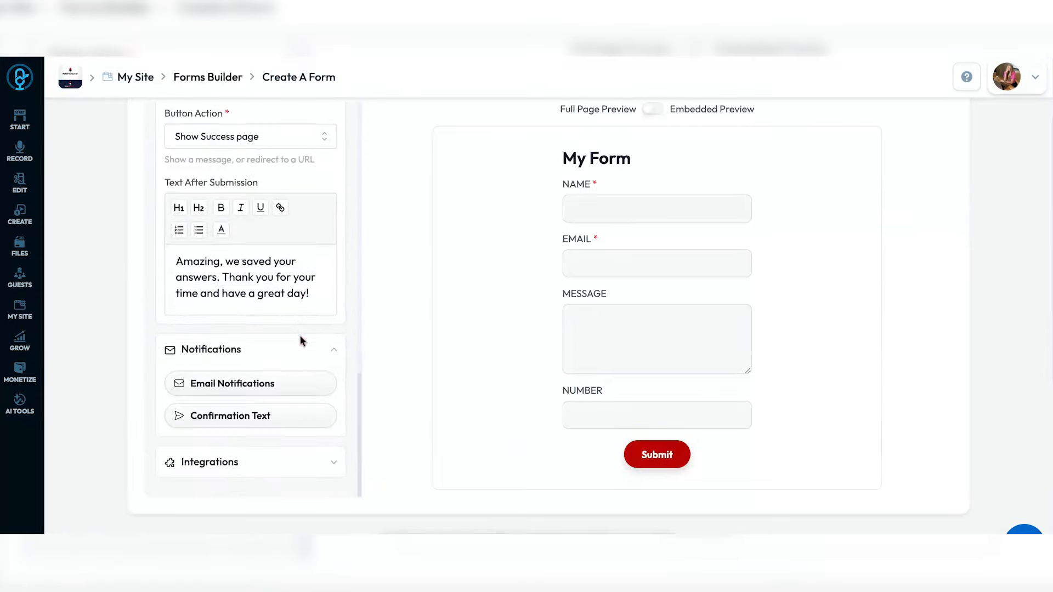
left_click(277, 389)
- Turn on submission email notifications and enter the notification email address
left_click(342, 321)
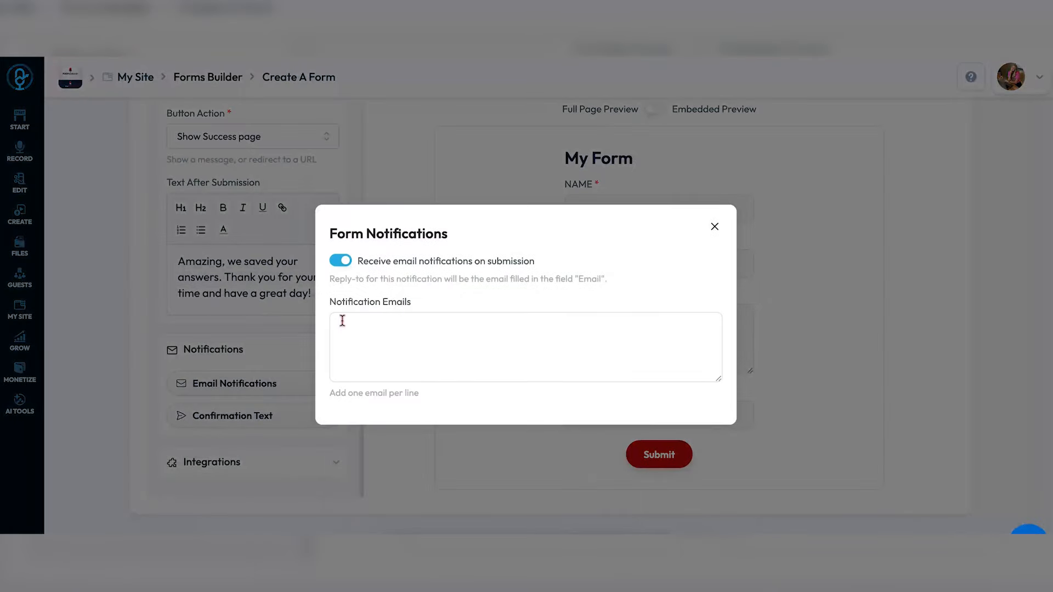
key("Return")
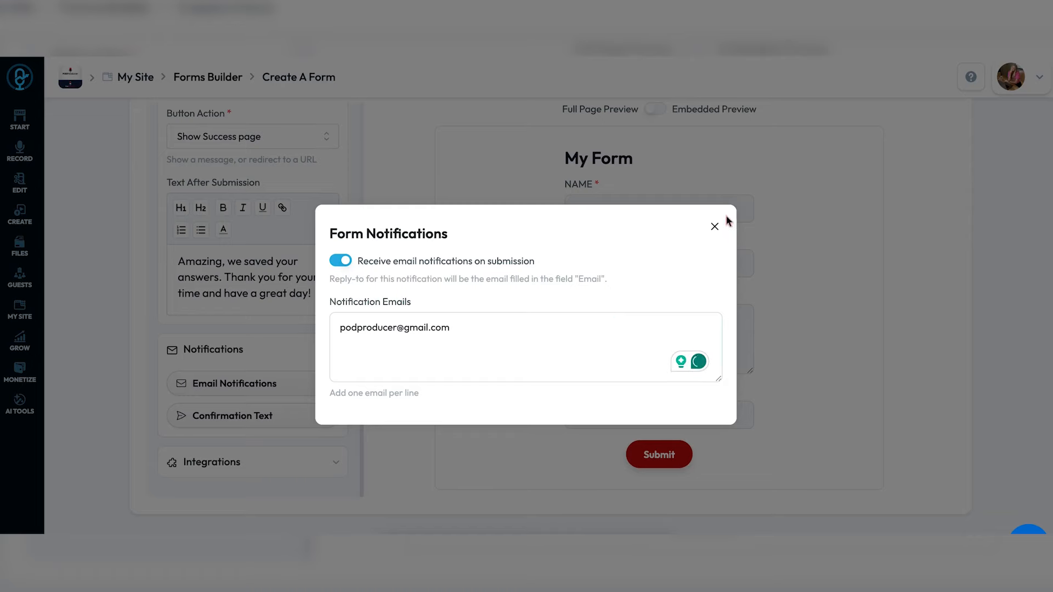
left_click(714, 226)
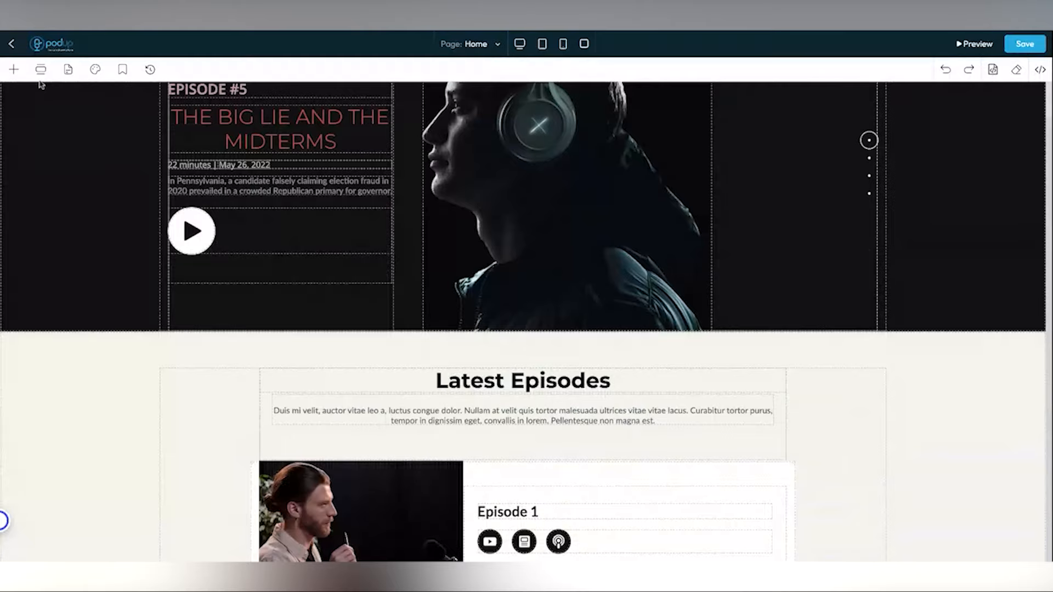
- Browse the Forms section templates in the Add Section library
left_click(40, 69)
scroll(67, 300, "down", 5)
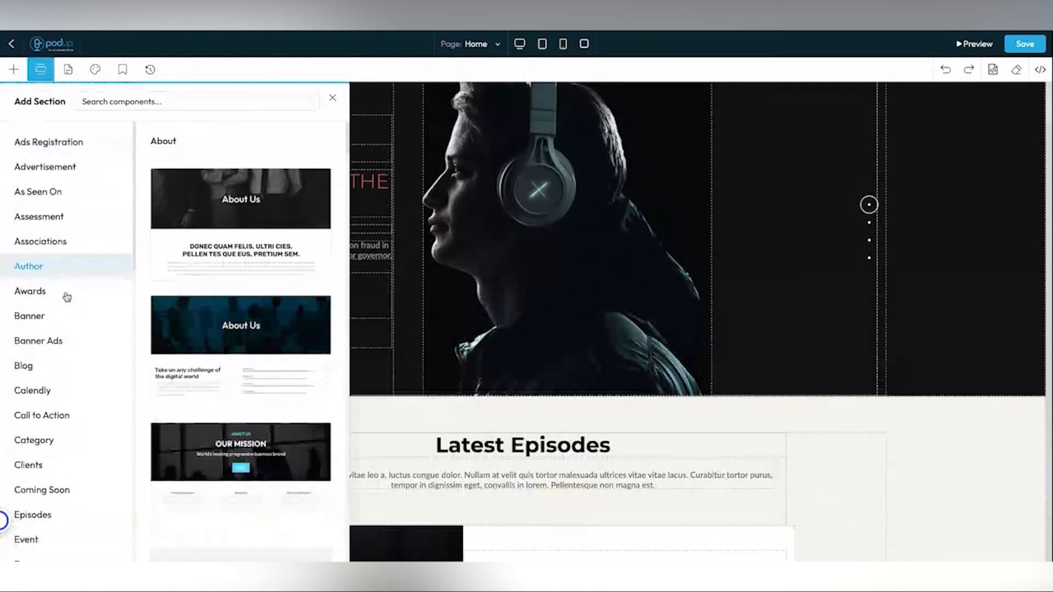
scroll(69, 495, "down", 2)
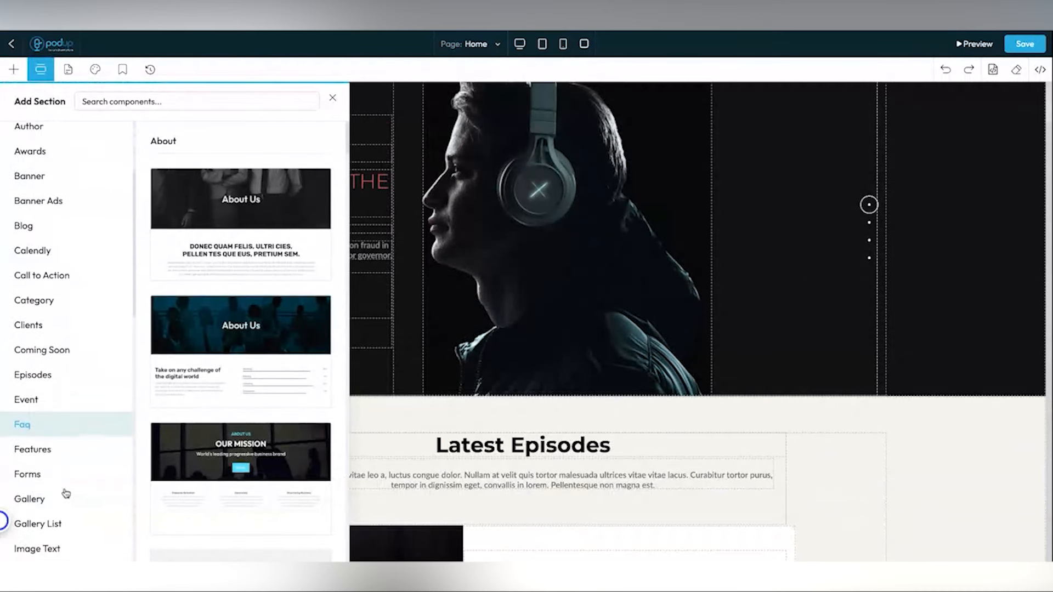
left_click(57, 481)
scroll(56, 460, "down", 10)
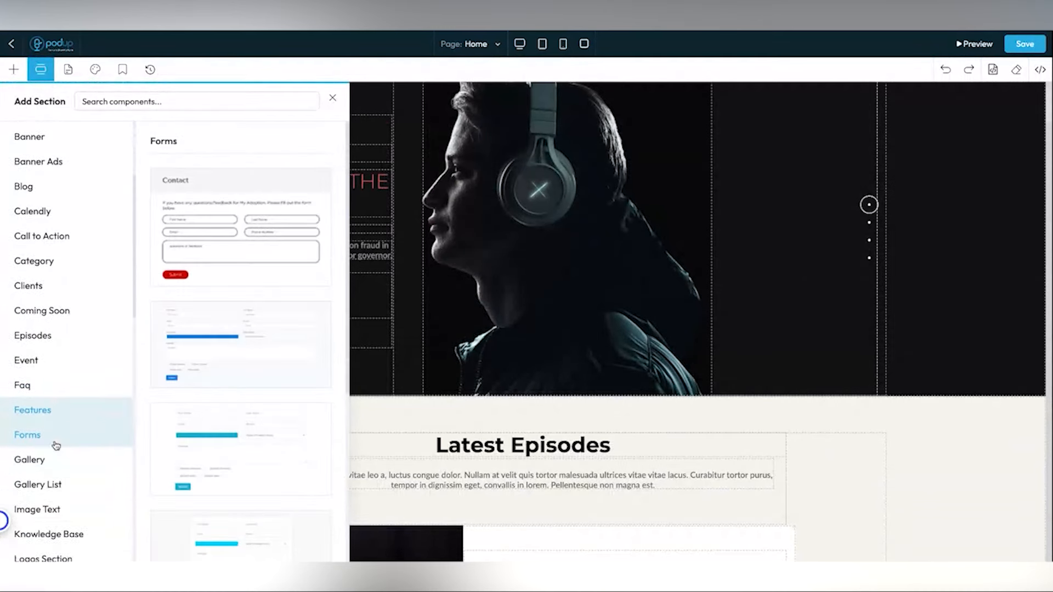
scroll(55, 446, "down", 6)
scroll(56, 445, "down", 1)
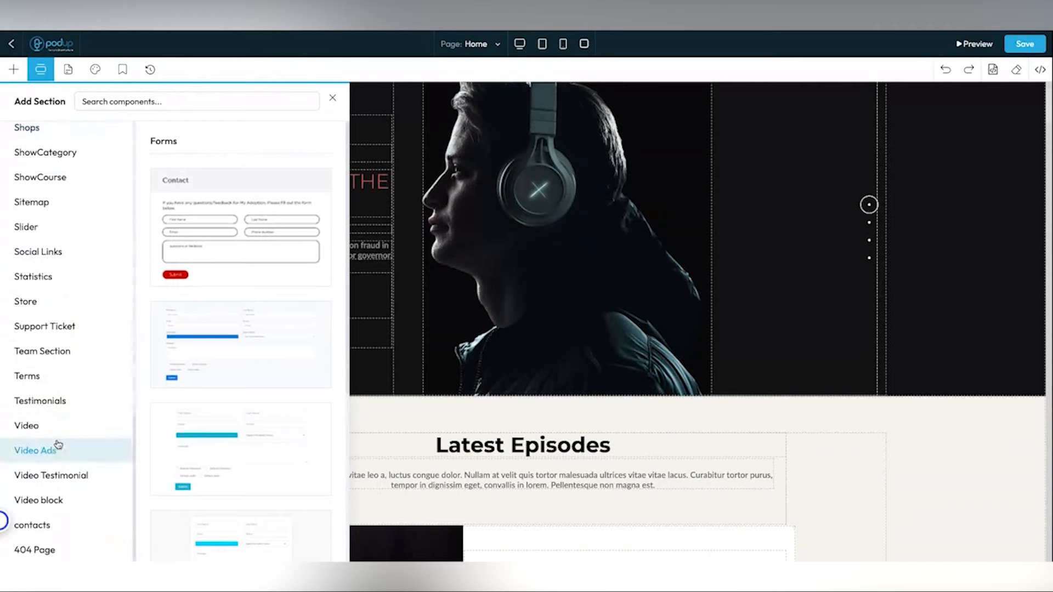
scroll(64, 321, "up", 10)
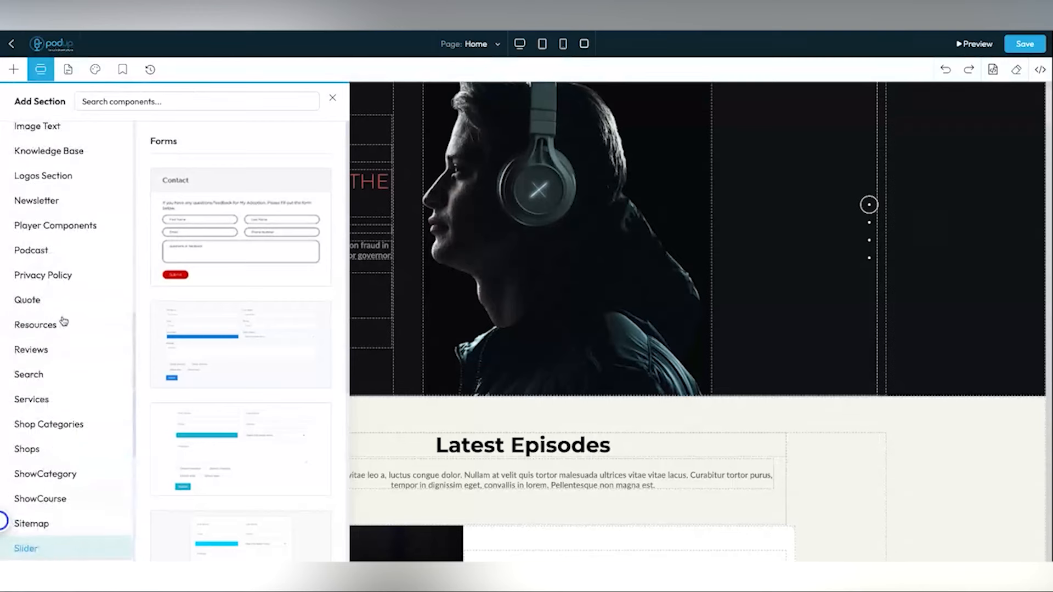
- Compare the Newsletter templates, then add the third Forms template to the Home page
left_click(49, 201)
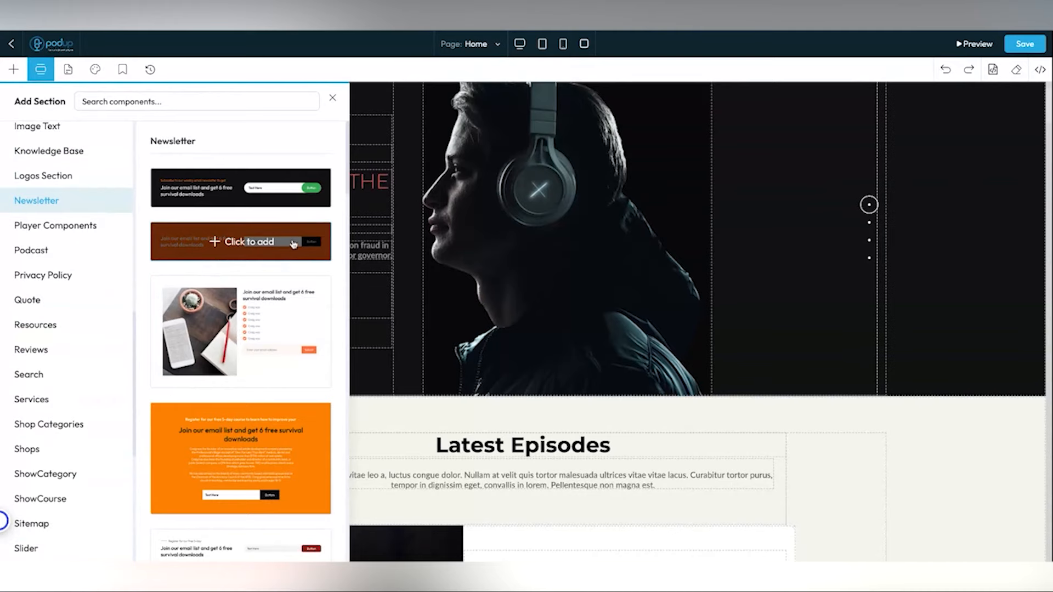
scroll(62, 235, "up", 10)
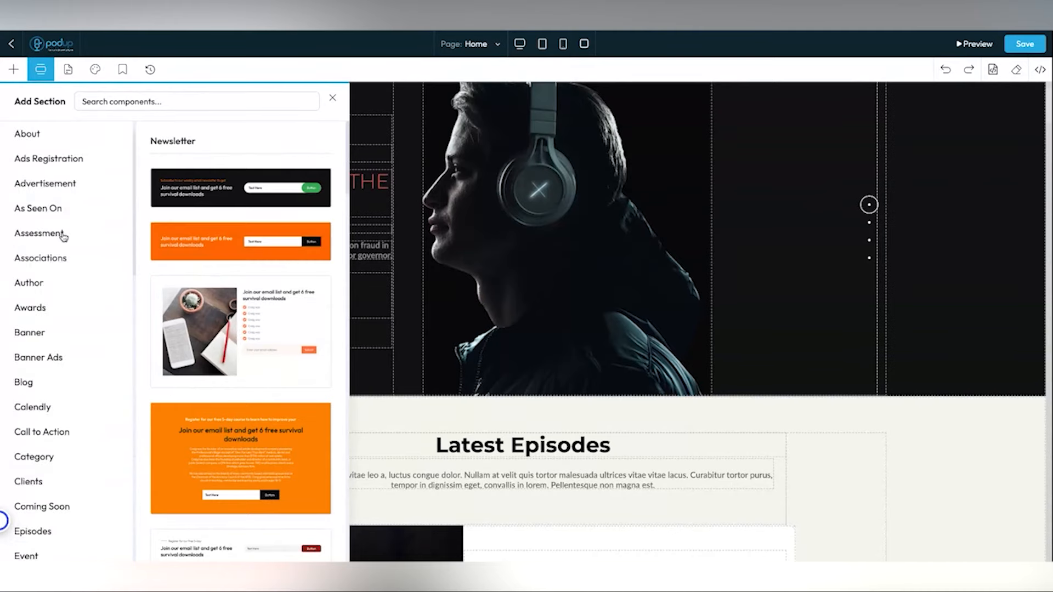
scroll(66, 384, "down", 4)
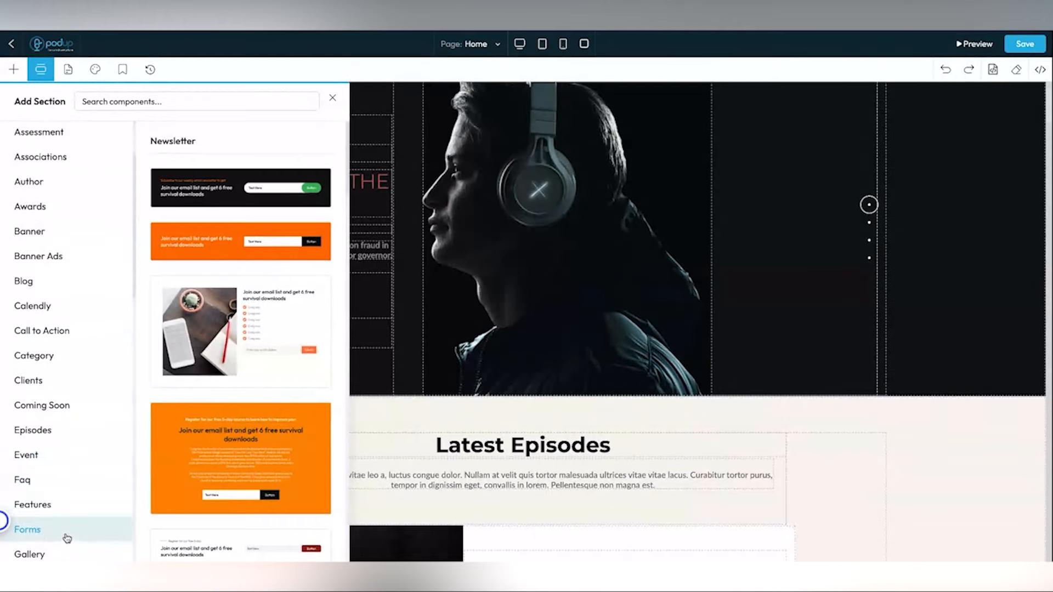
left_click(66, 537)
scroll(235, 413, "down", 1)
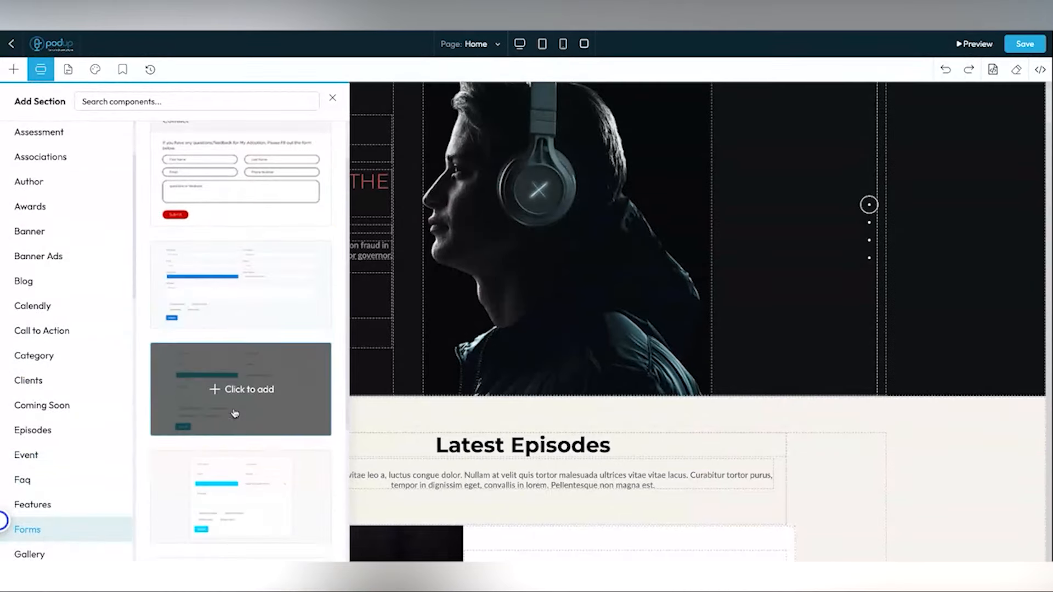
left_click(234, 392)
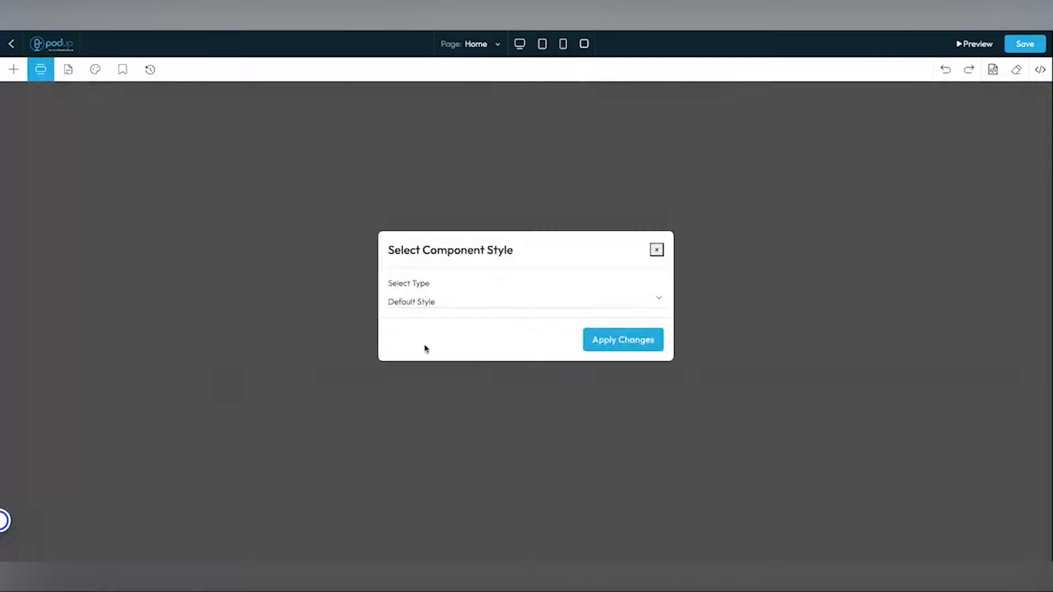
- Set the section to Global Style and link it to showplatform-default-theme-subscription-form
left_click(497, 306)
left_click(451, 336)
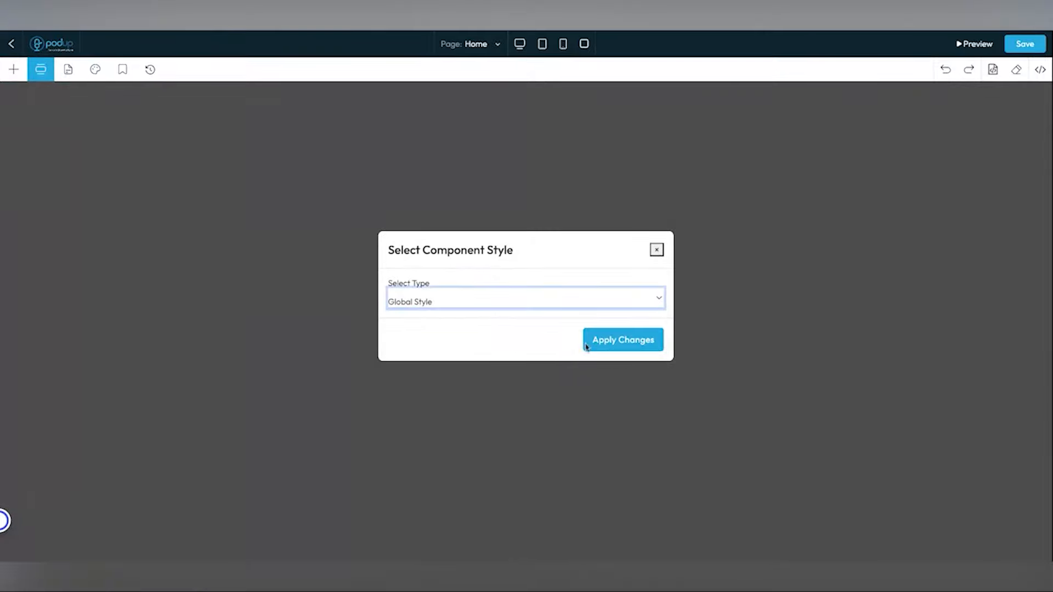
left_click(611, 350)
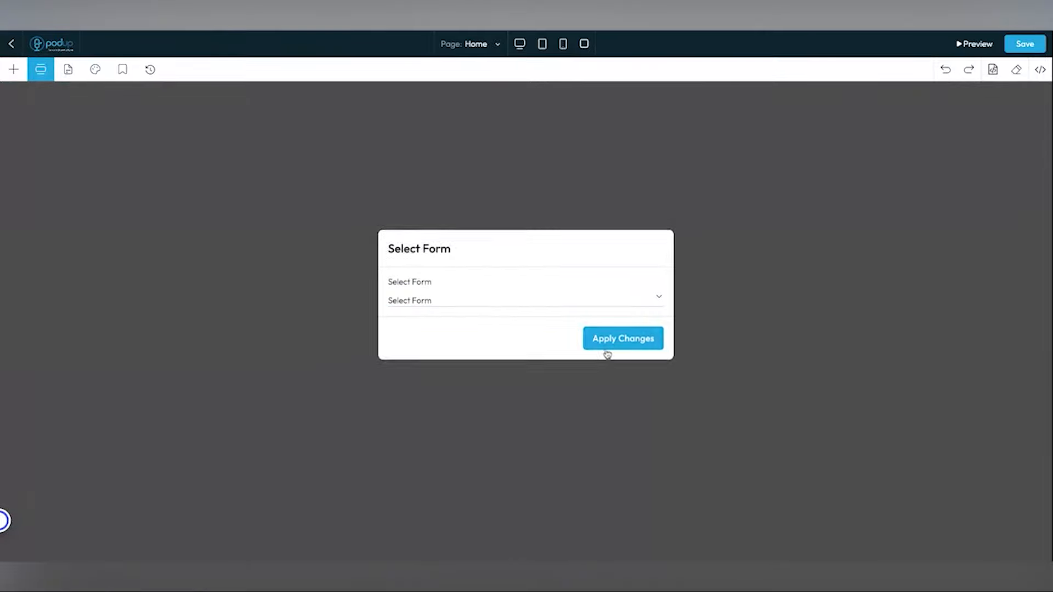
left_click(543, 312)
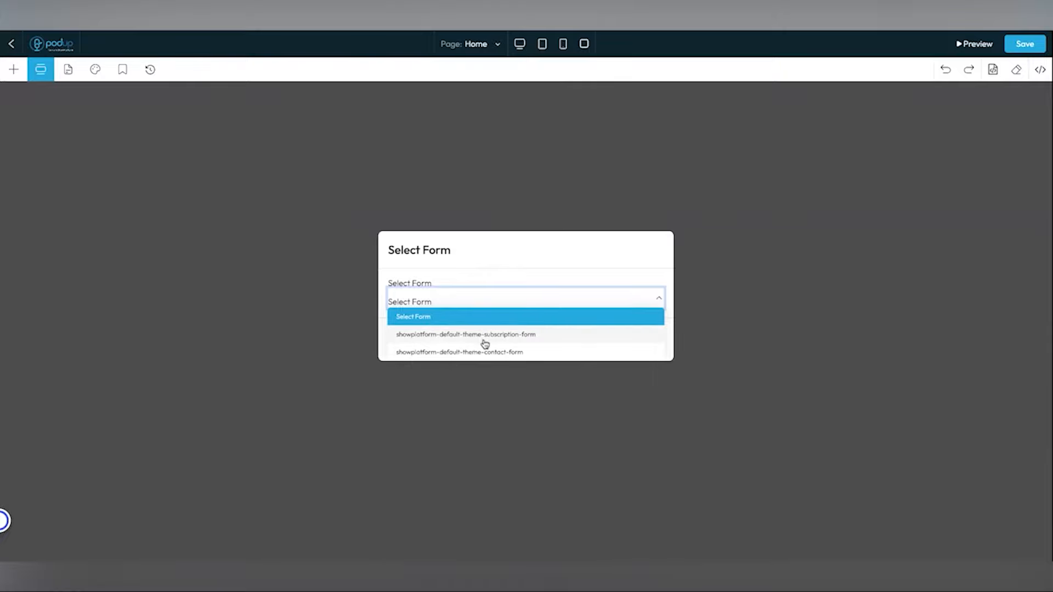
left_click(491, 337)
left_click(636, 342)
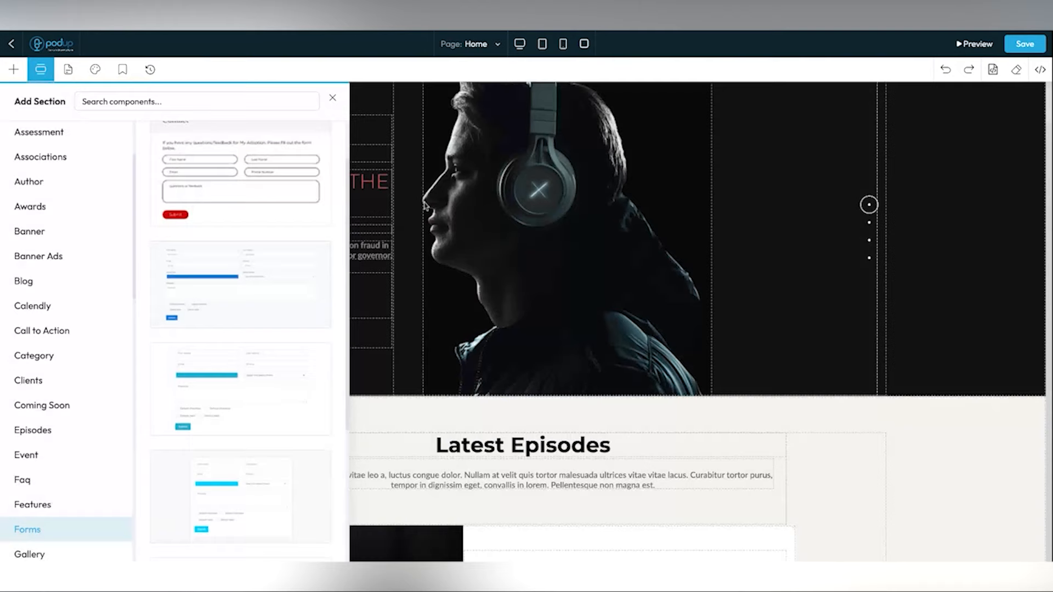
left_click(533, 249)
scroll(557, 259, "up", 1)
- Scroll down the home page to check the new email form, then back up
scroll(556, 259, "down", 15)
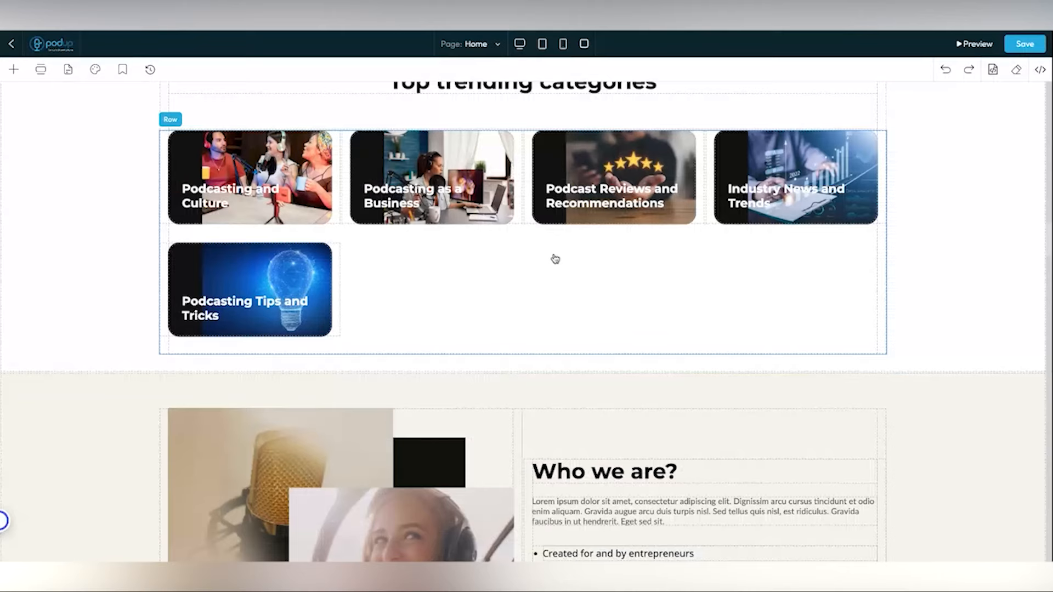
scroll(556, 259, "down", 10)
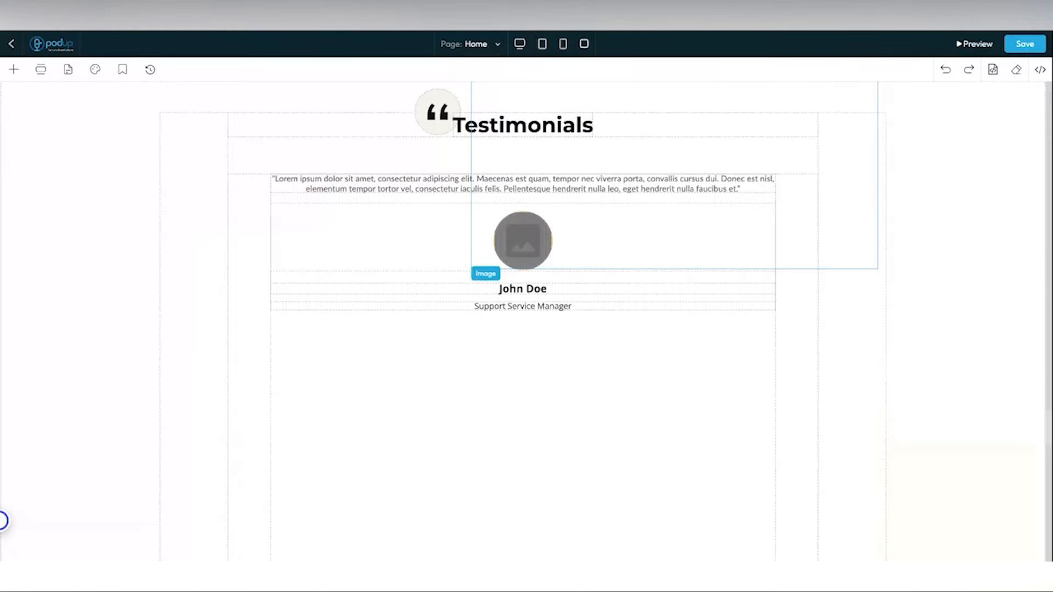
scroll(555, 259, "down", 10)
scroll(418, 329, "up", 2)
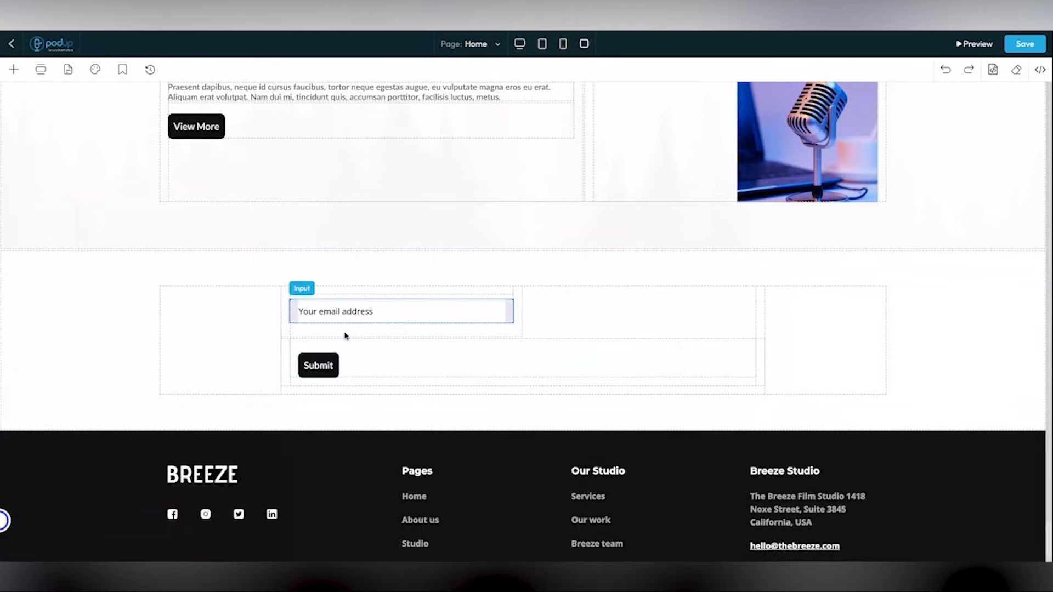
scroll(348, 329, "up", 1)
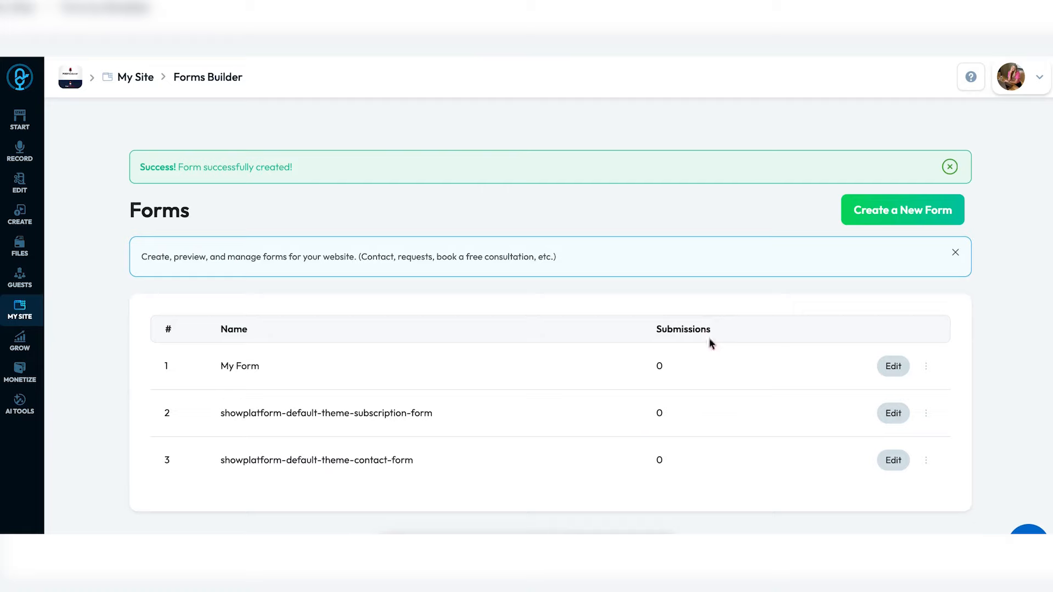
- Clear the stray text selection and scroll down the page
left_click_drag(653, 329, 728, 331)
left_click(653, 375)
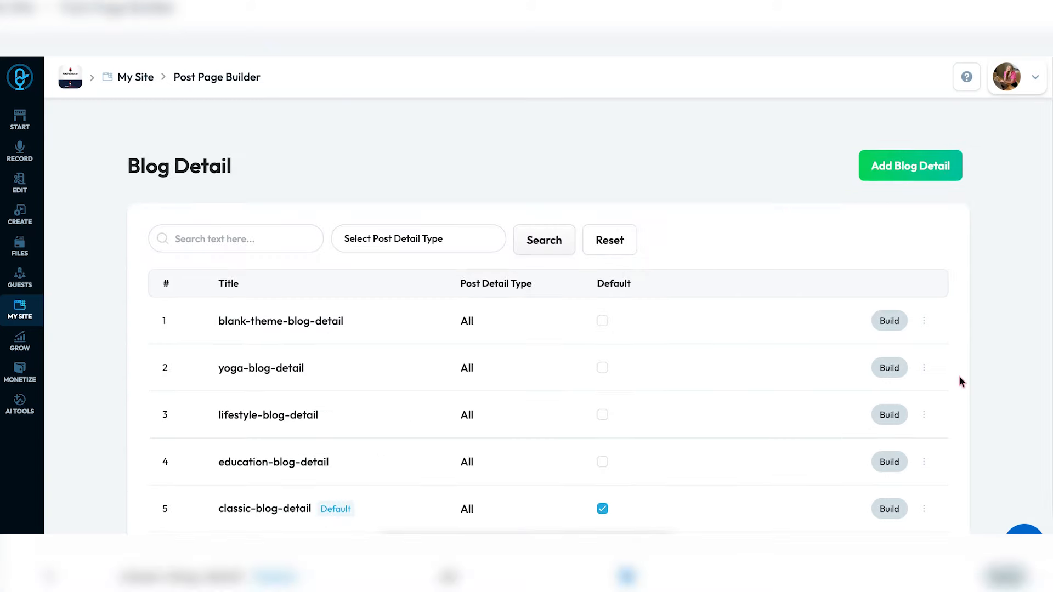
scroll(961, 383, "down", 2)
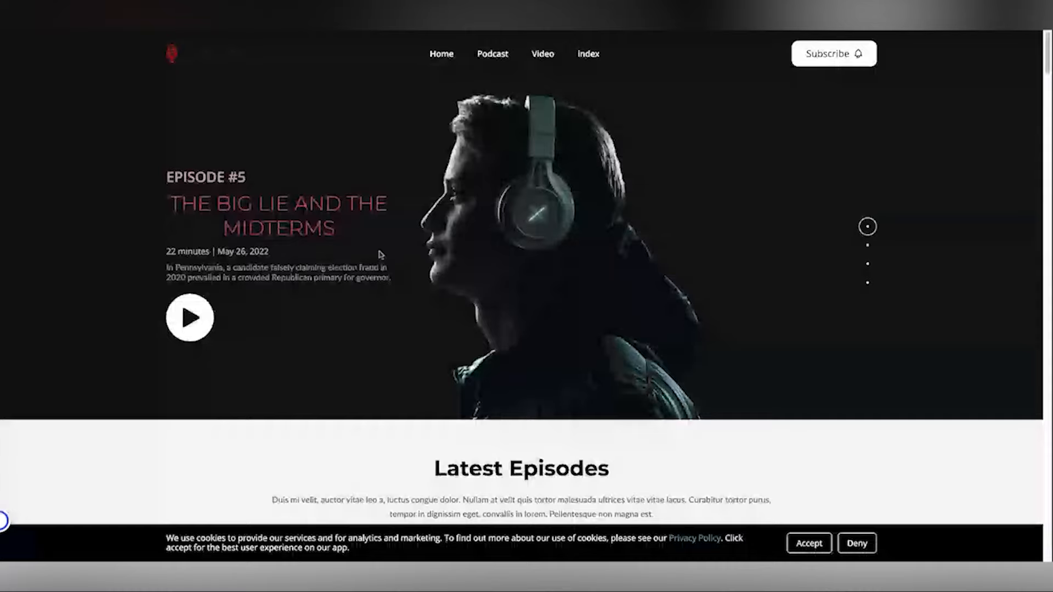
- Open the Episode 1 post page from the episode cards and scroll through it
scroll(403, 295, "down", 9)
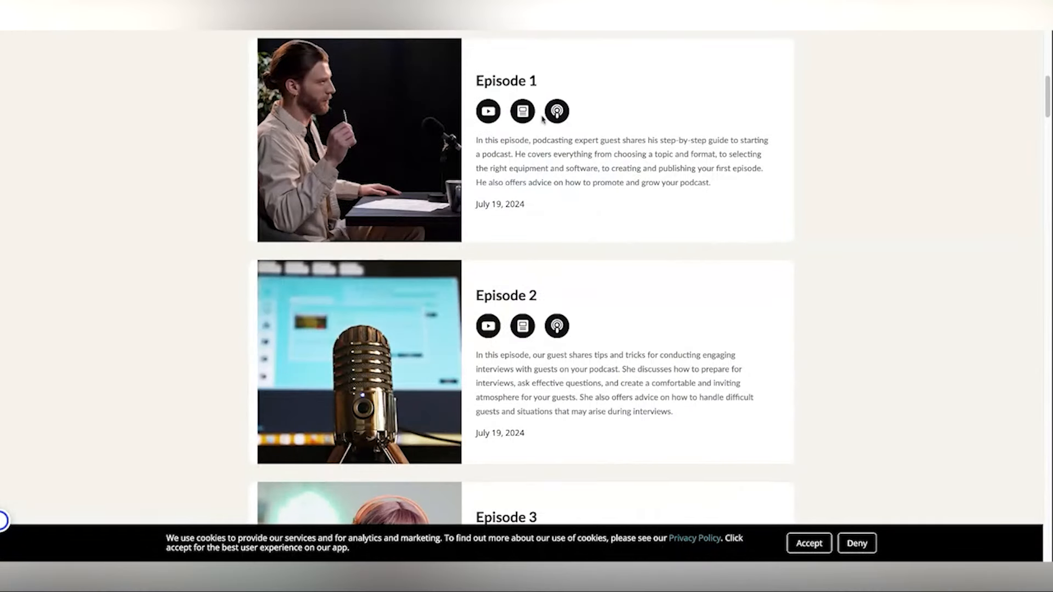
left_click(415, 137)
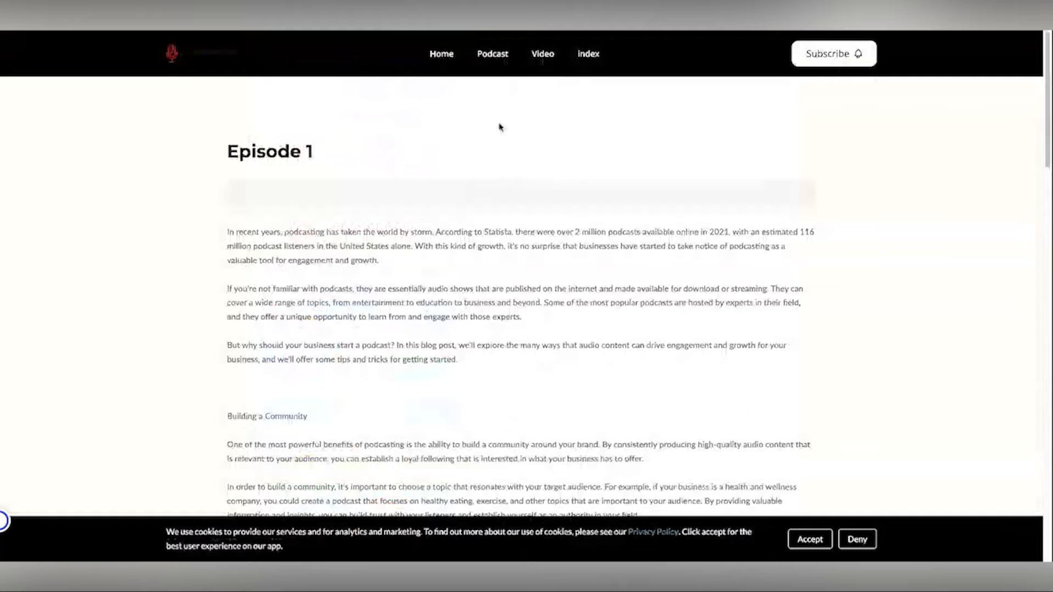
scroll(447, 207, "down", 3)
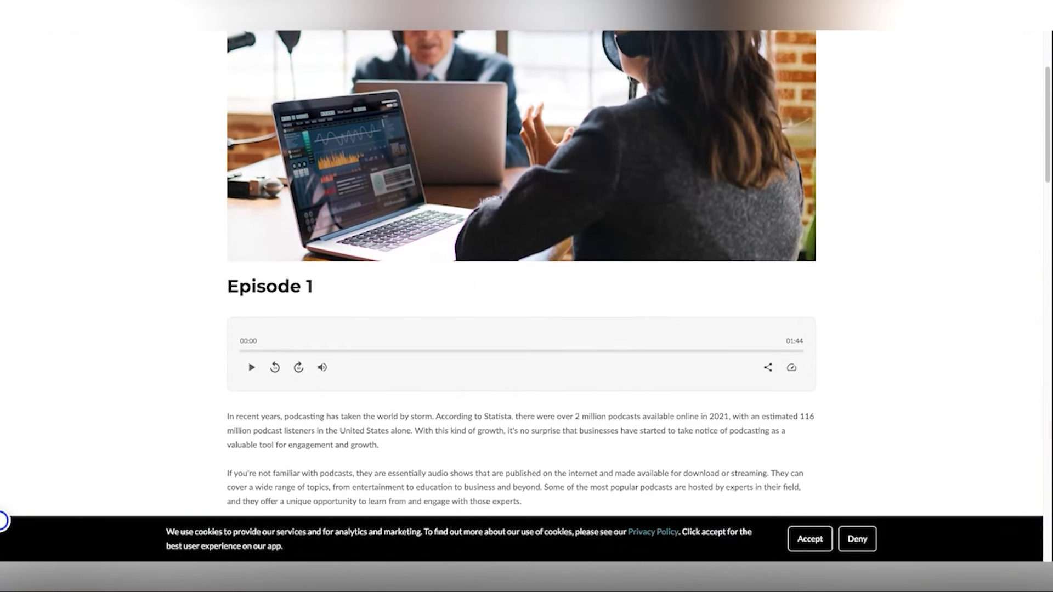
scroll(521, 274, "down", 3)
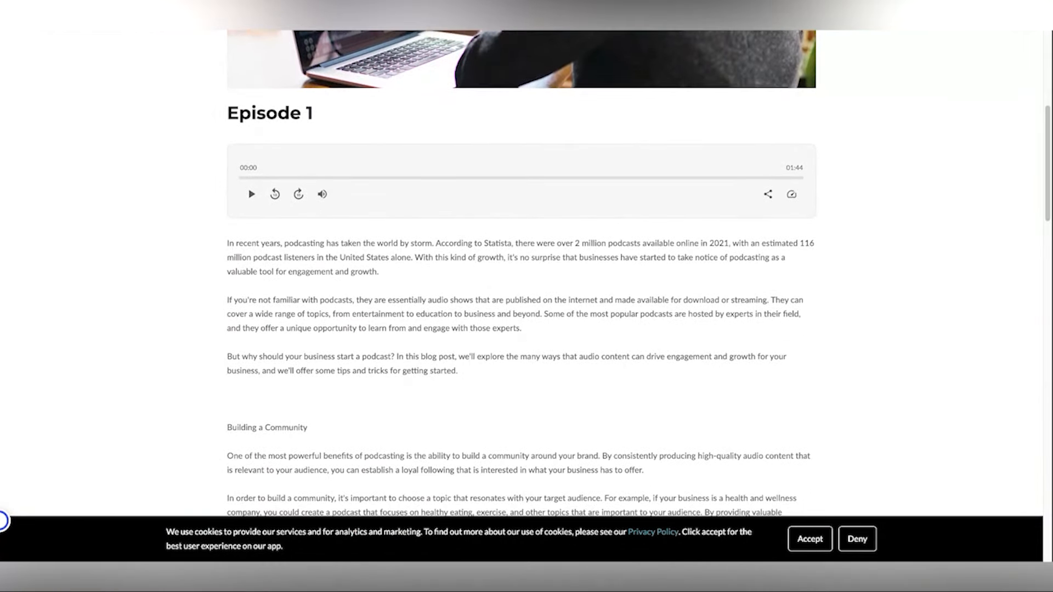
scroll(526, 274, "down", 20)
scroll(526, 274, "up", 20)
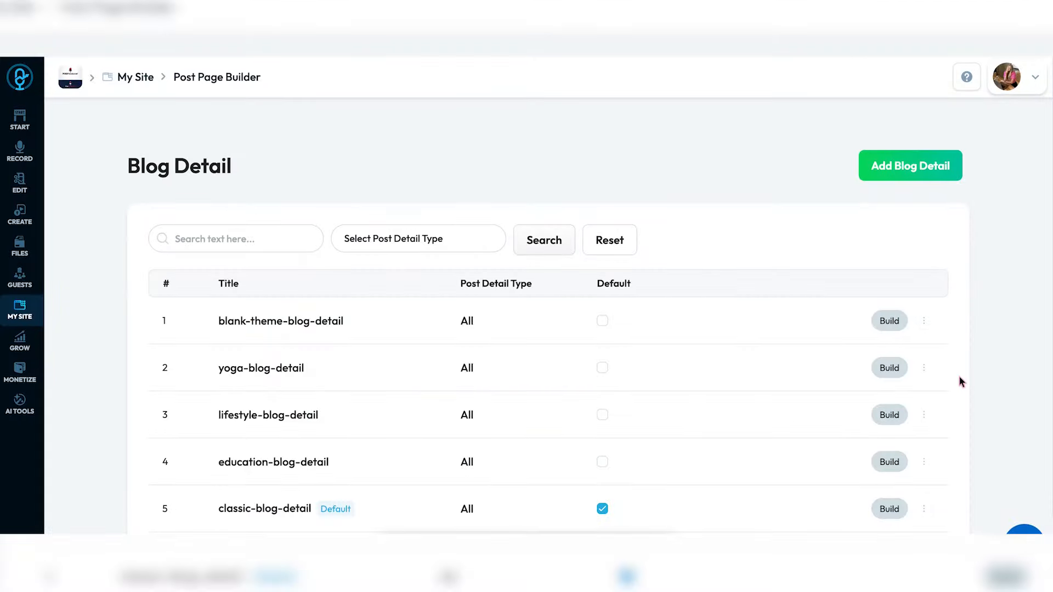
- Open the blank-theme-blog-detail template in the builder and scroll through its layout
scroll(961, 381, "down", 2)
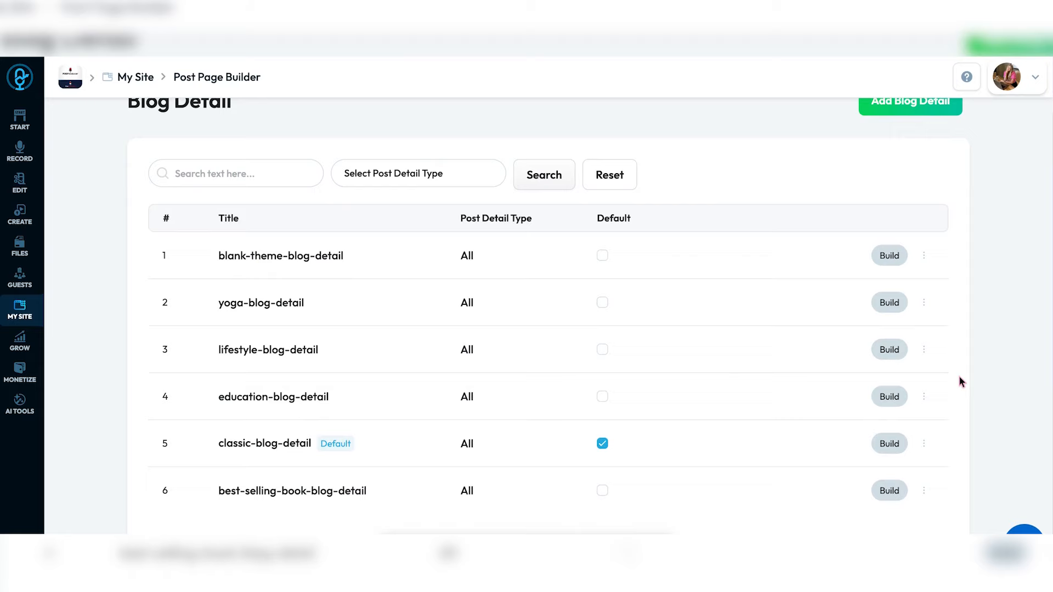
left_click(889, 258)
scroll(754, 340, "down", 7)
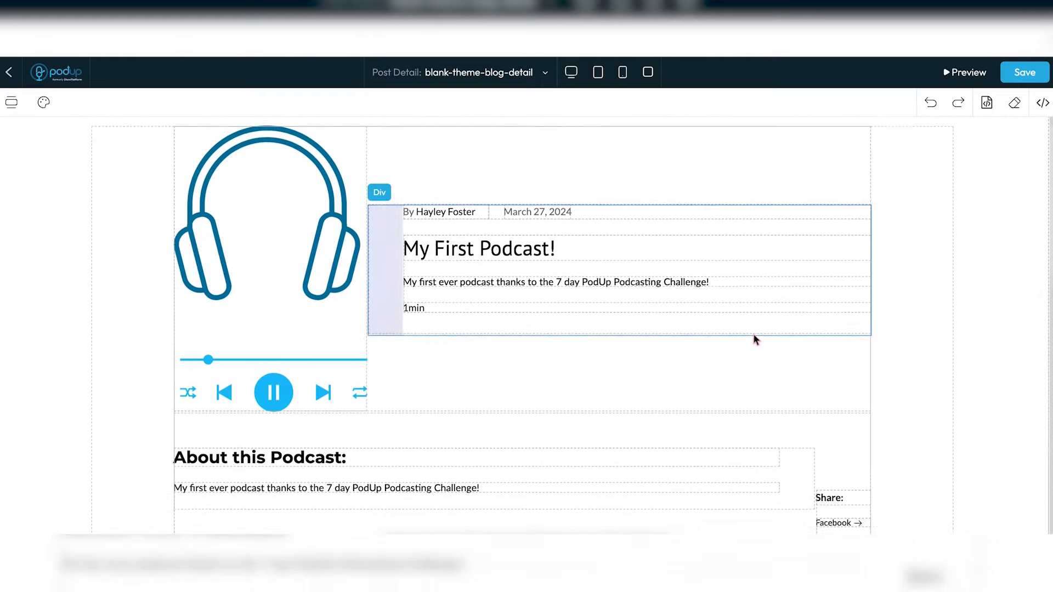
scroll(753, 336, "down", 4)
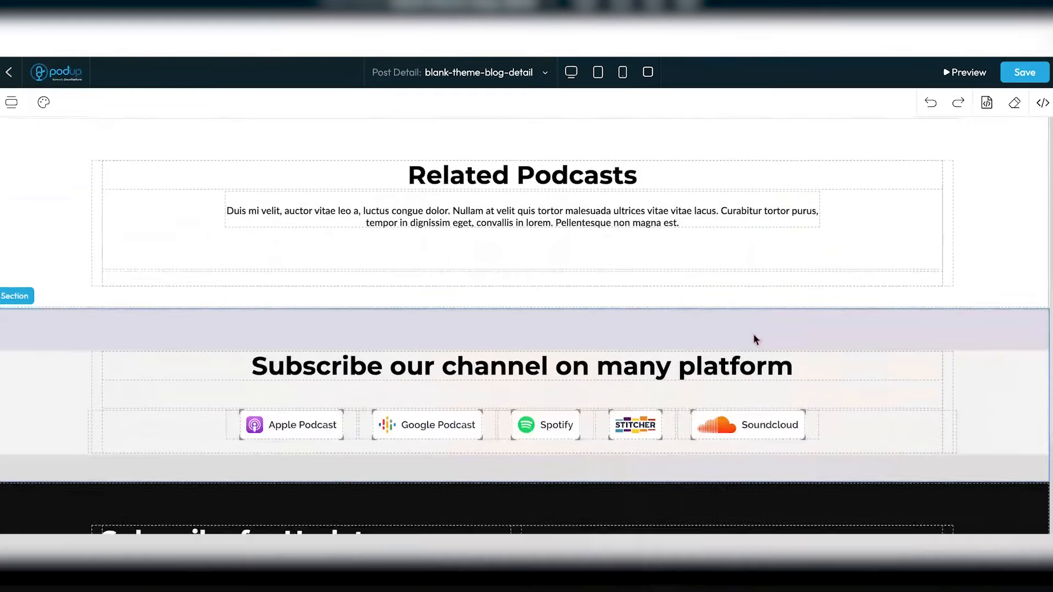
scroll(911, 176, "up", 10)
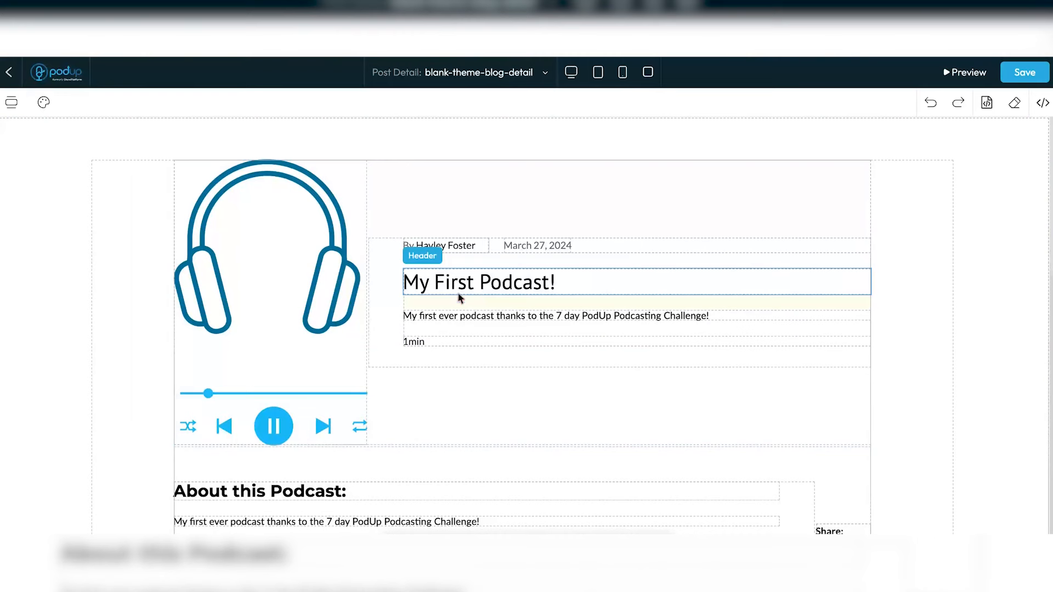
- Try black as the headphones image's background colour, then reset it to none
left_click(321, 249)
left_click(244, 139)
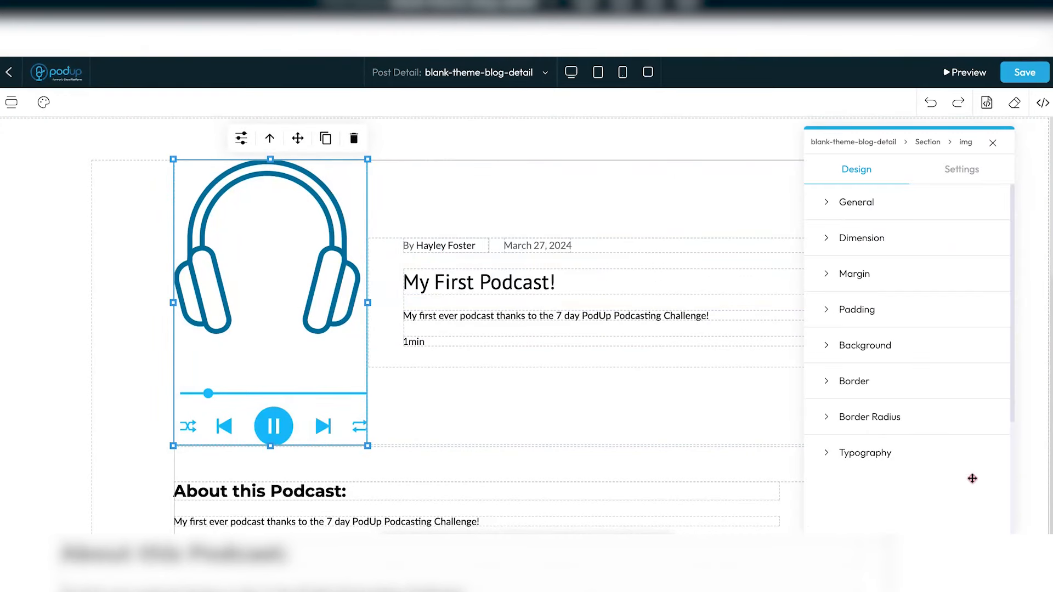
left_click(886, 349)
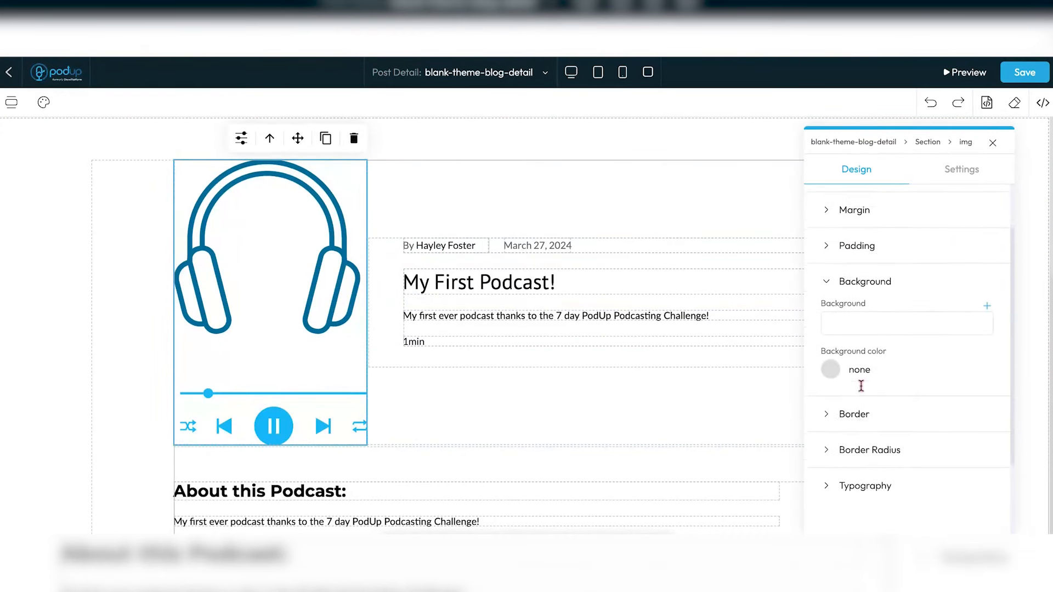
left_click(829, 342)
left_click_drag(866, 405, 944, 334)
left_click(836, 365)
left_click(965, 509)
left_click(893, 323)
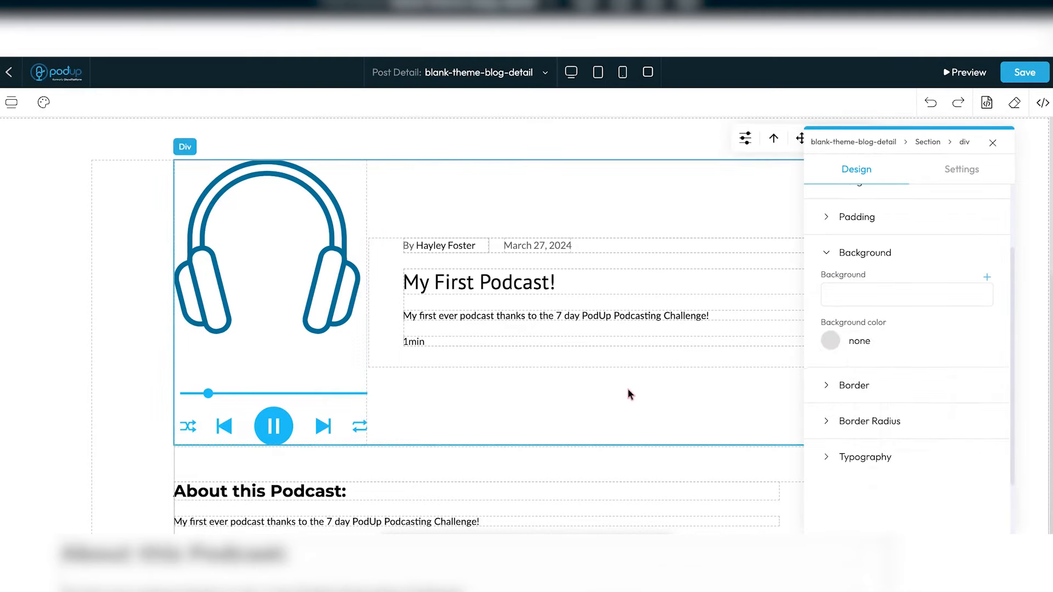
scroll(383, 347, "down", 6)
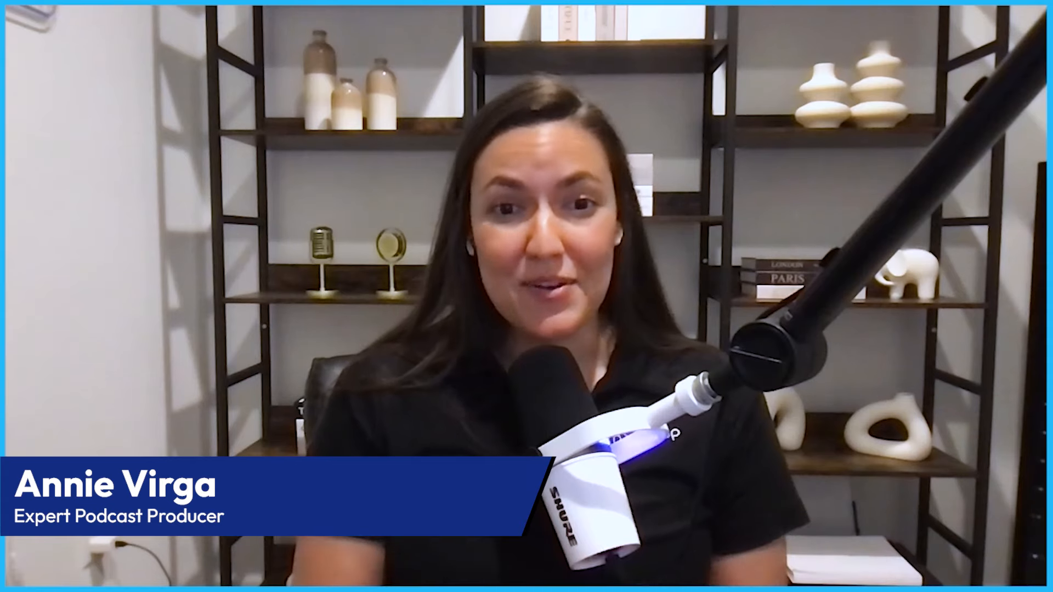